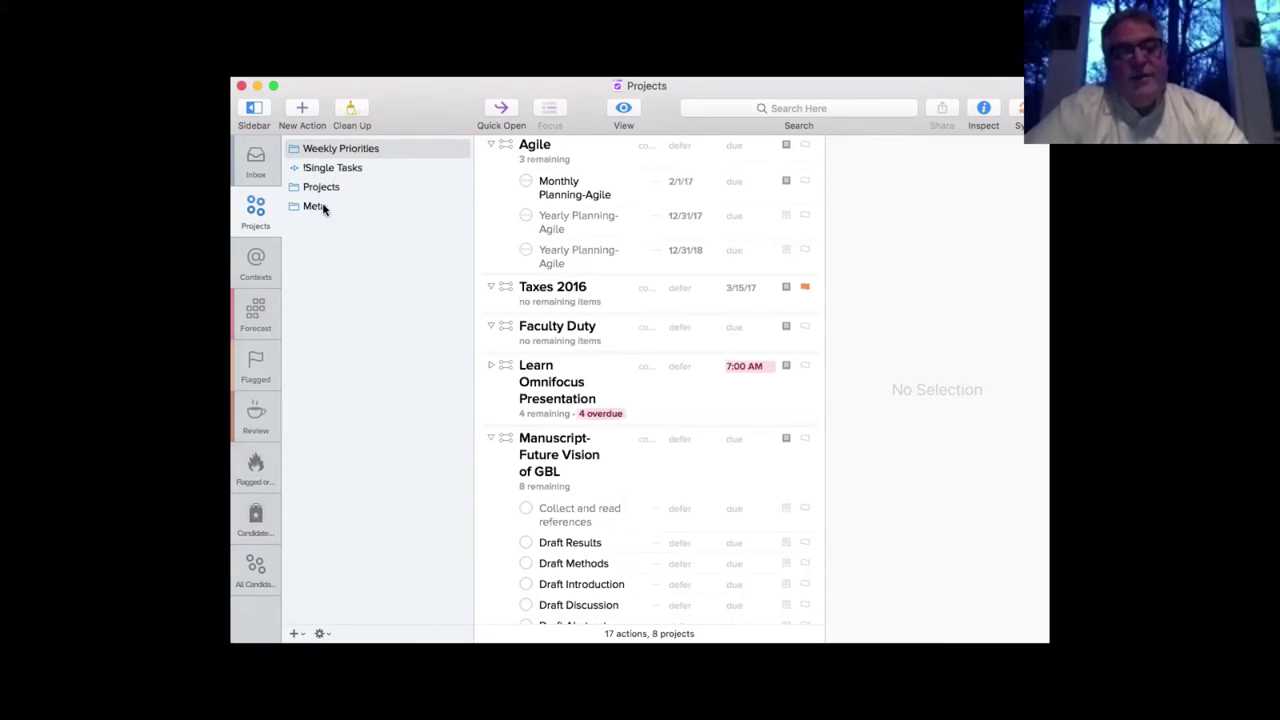
Expand Weekly Priorities and select Weekly Priority to list Taxes 2016, Faculty Duty and Learn Omnifocus Presentation
{"action": "left_click", "coordinate": [293, 150]}
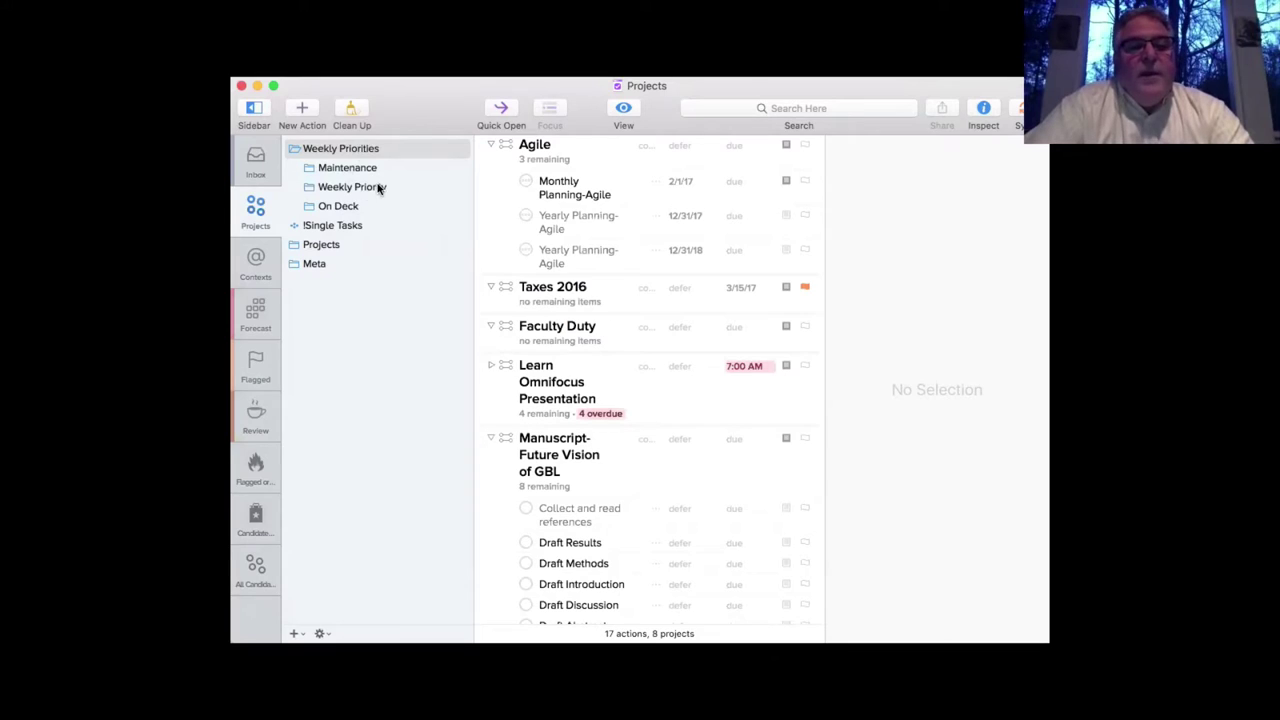
{"action": "left_click", "coordinate": [379, 189]}
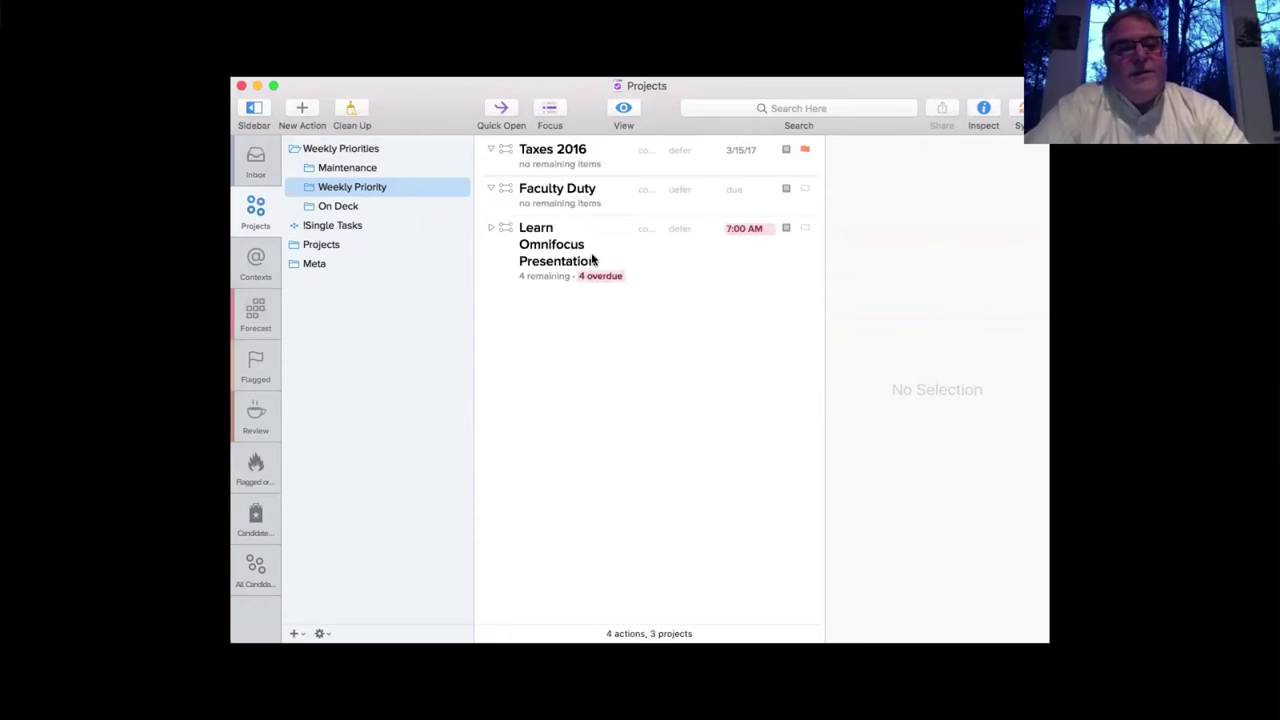
View On Deck and fold up Manuscript, then select and collapse Weekly Priorities showing 8 projects
{"action": "left_click", "coordinate": [328, 208]}
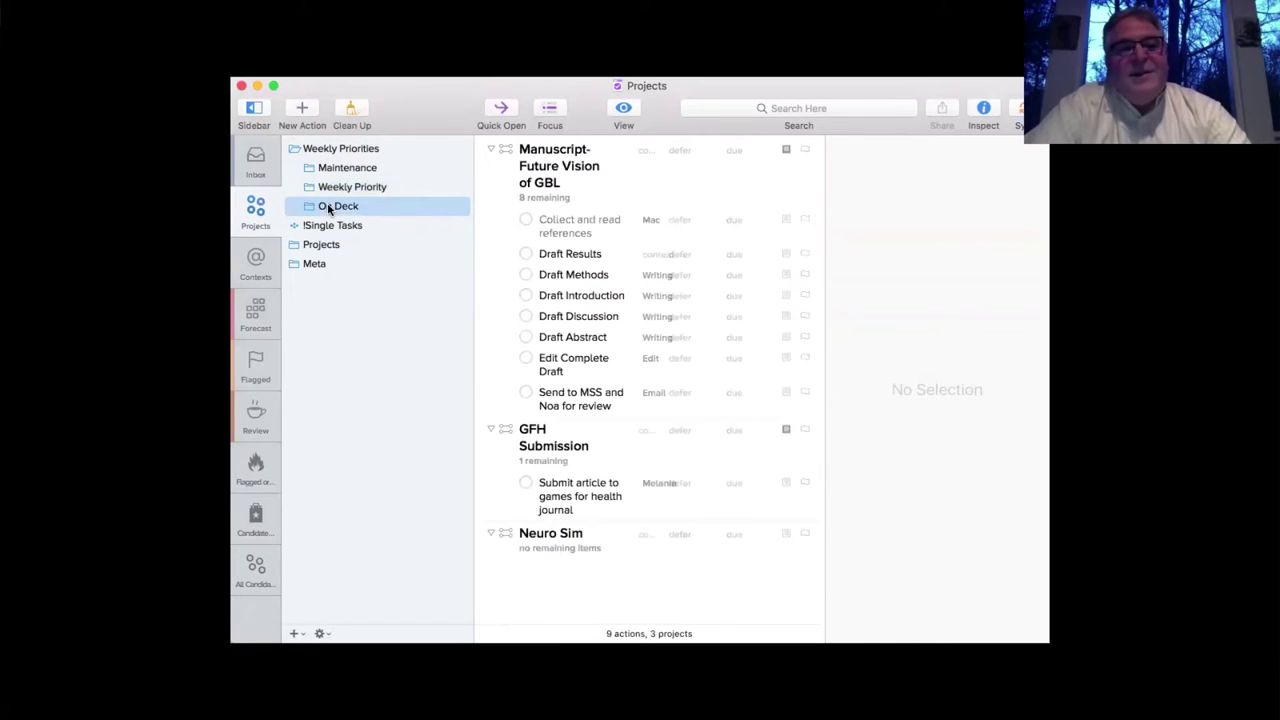
{"action": "left_click", "coordinate": [490, 150]}
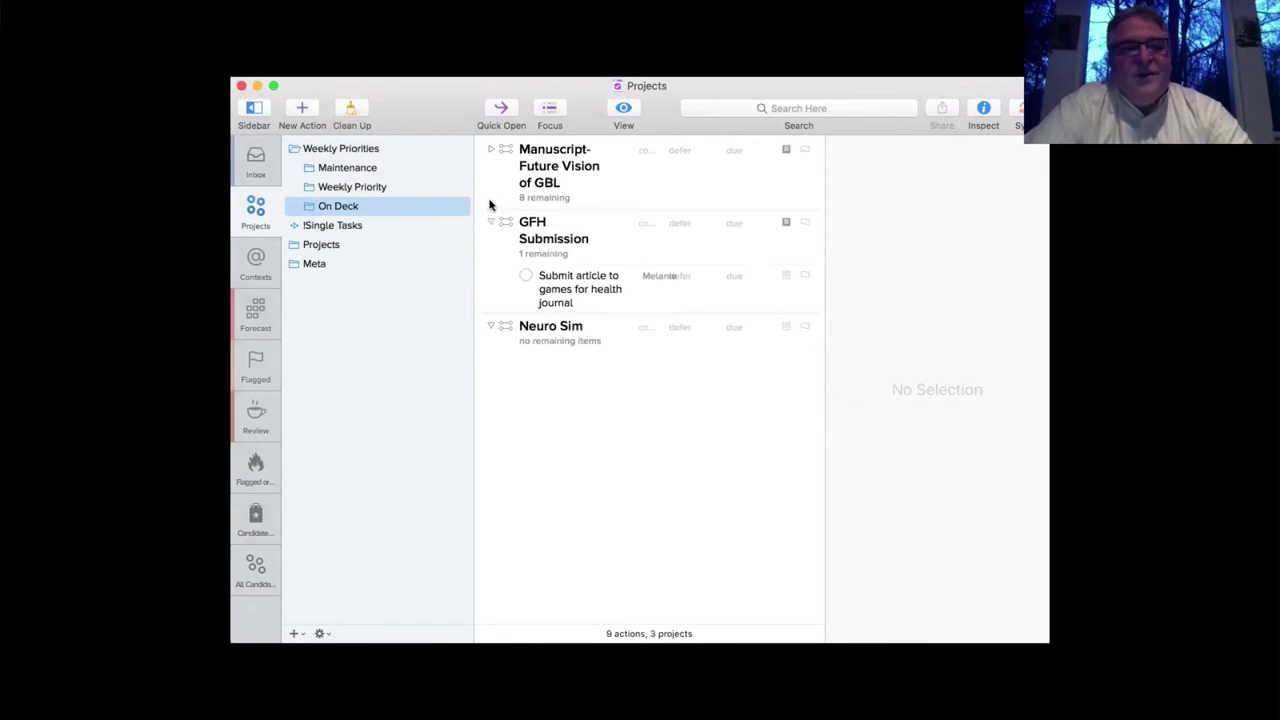
{"action": "left_click", "coordinate": [380, 150]}
{"action": "left_click", "coordinate": [291, 149]}
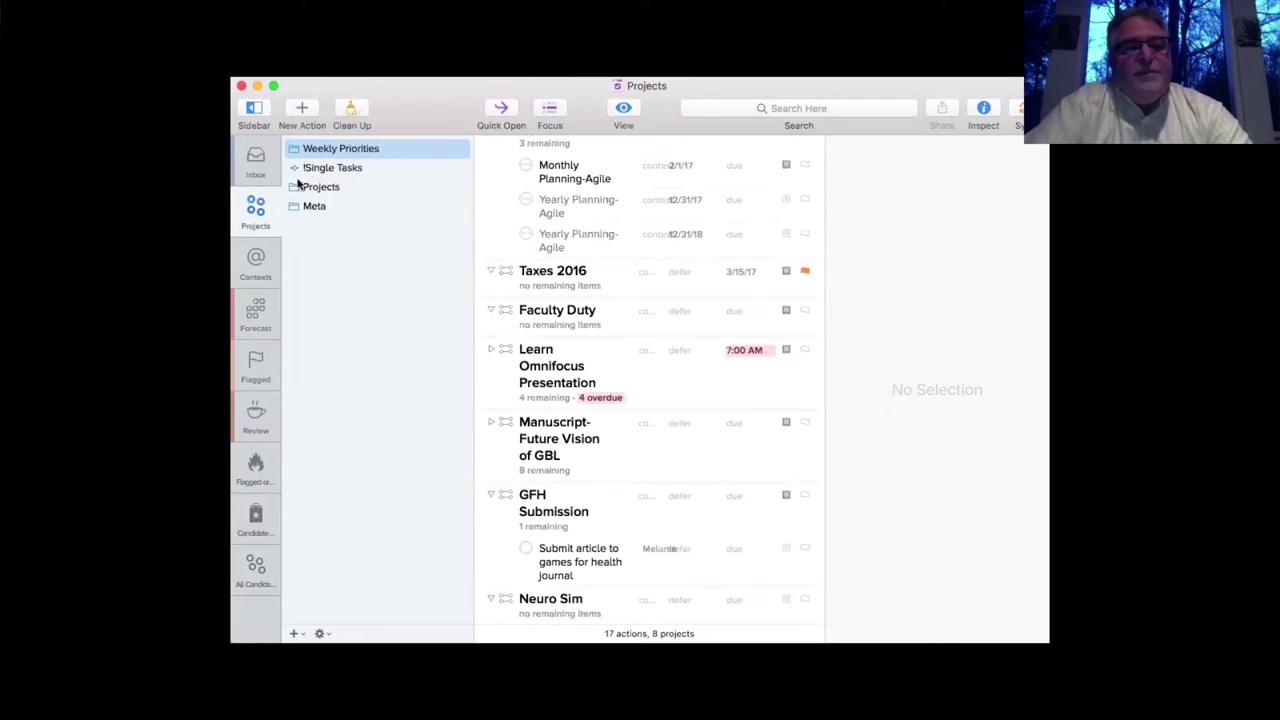
Expand Projects and then Professional to list its role folders, Administrator through Writer
{"action": "left_click", "coordinate": [293, 188]}
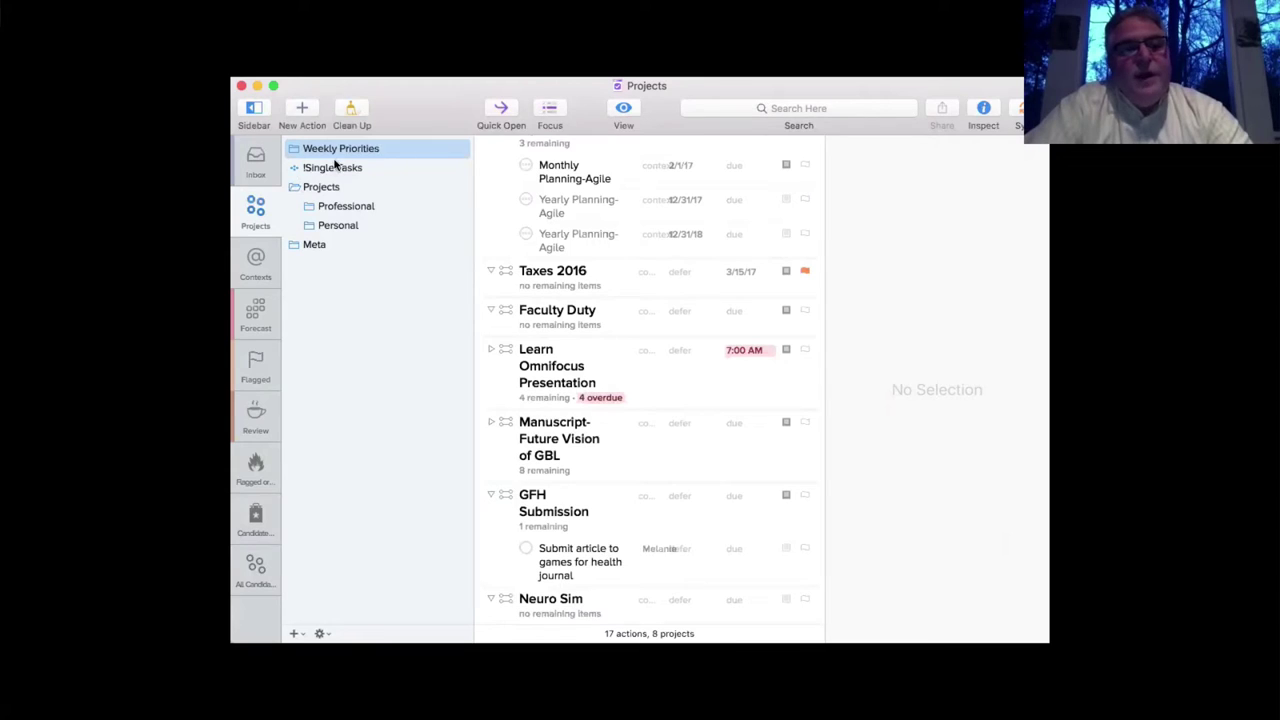
{"action": "left_click", "coordinate": [310, 206]}
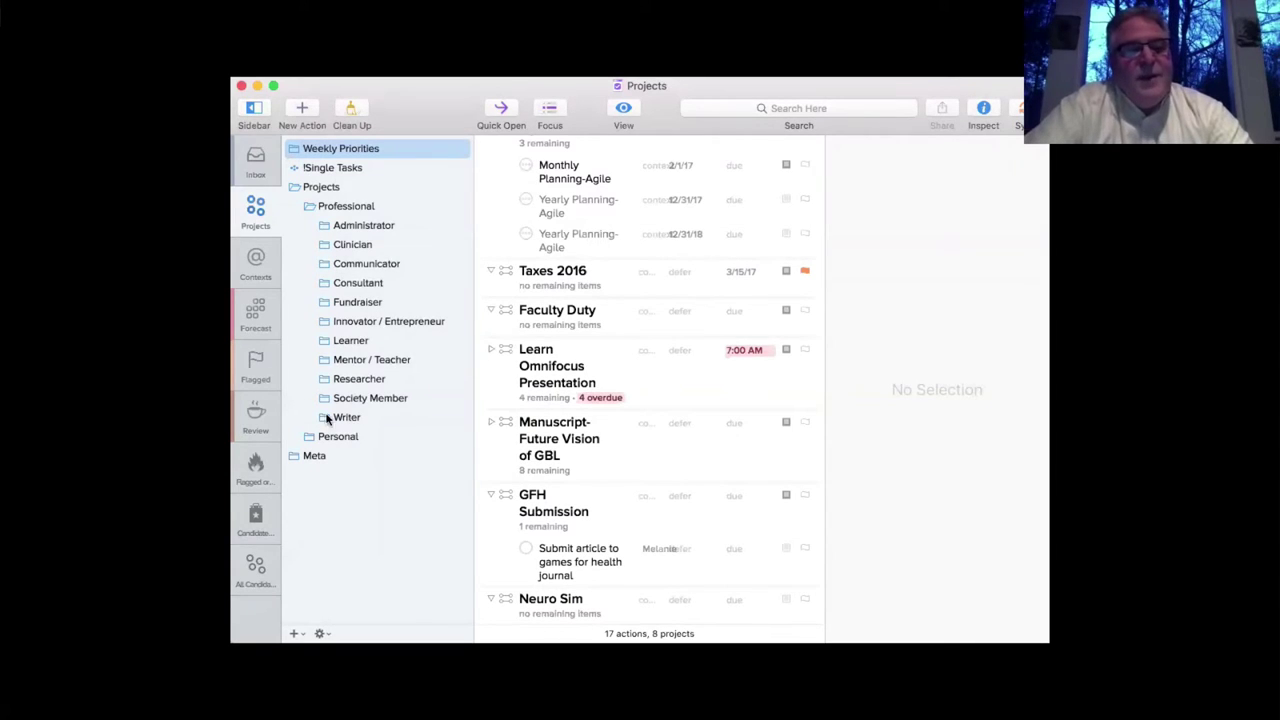
Expand the Personal folder and scroll through its role folders
{"action": "left_click", "coordinate": [310, 438]}
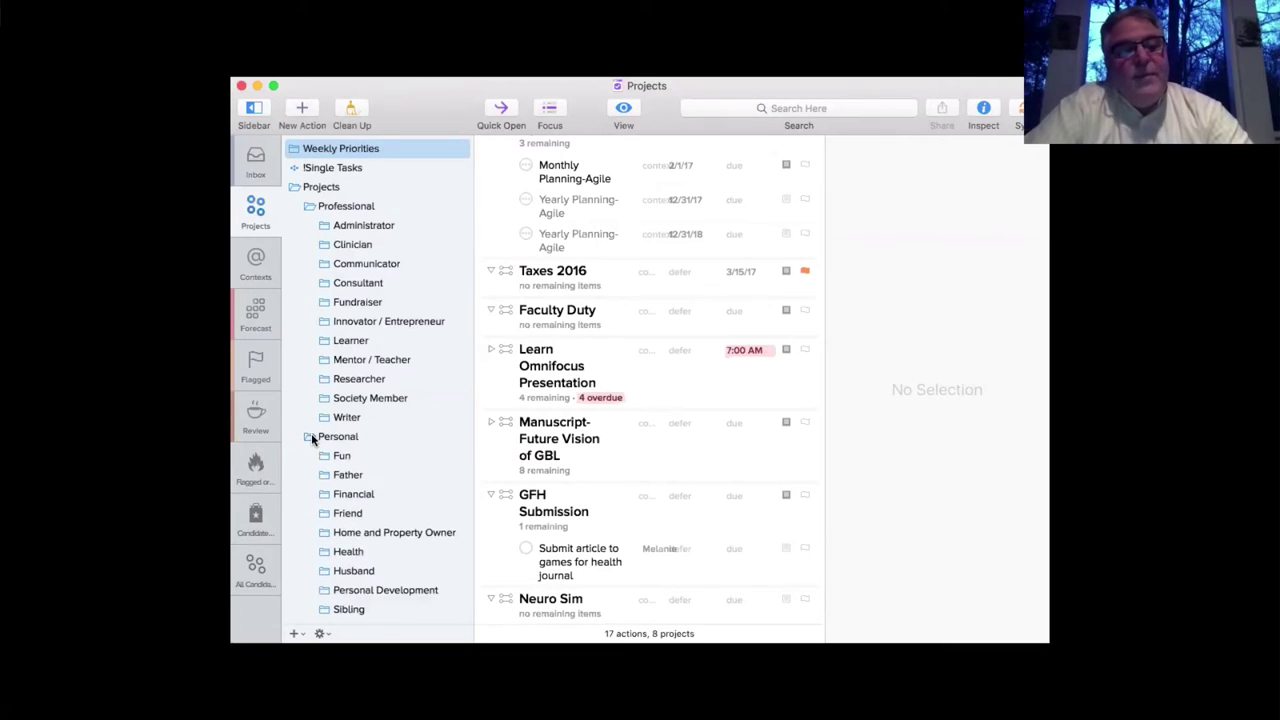
{"action": "scroll", "coordinate": [408, 442], "scroll_direction": "down", "scroll_amount": 1}
{"action": "scroll", "coordinate": [408, 442], "scroll_direction": "down", "scroll_amount": 1}
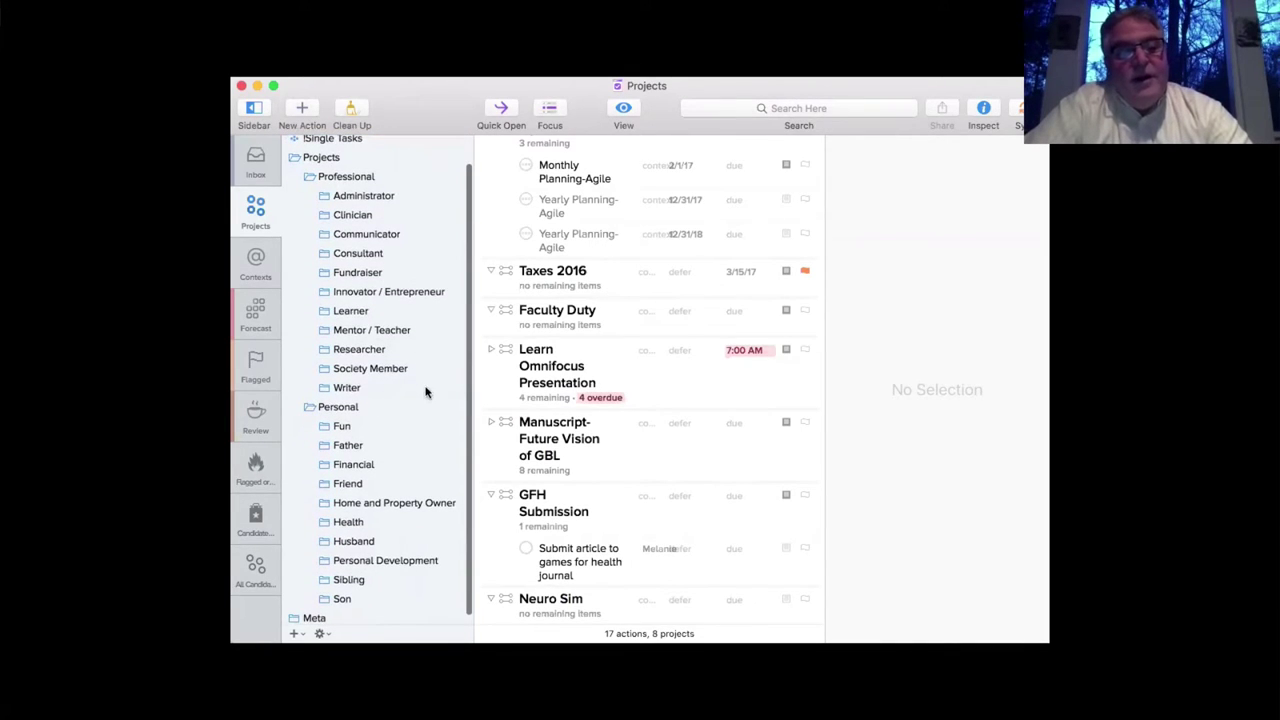
{"action": "scroll", "coordinate": [406, 420], "scroll_direction": "up", "scroll_amount": 1}
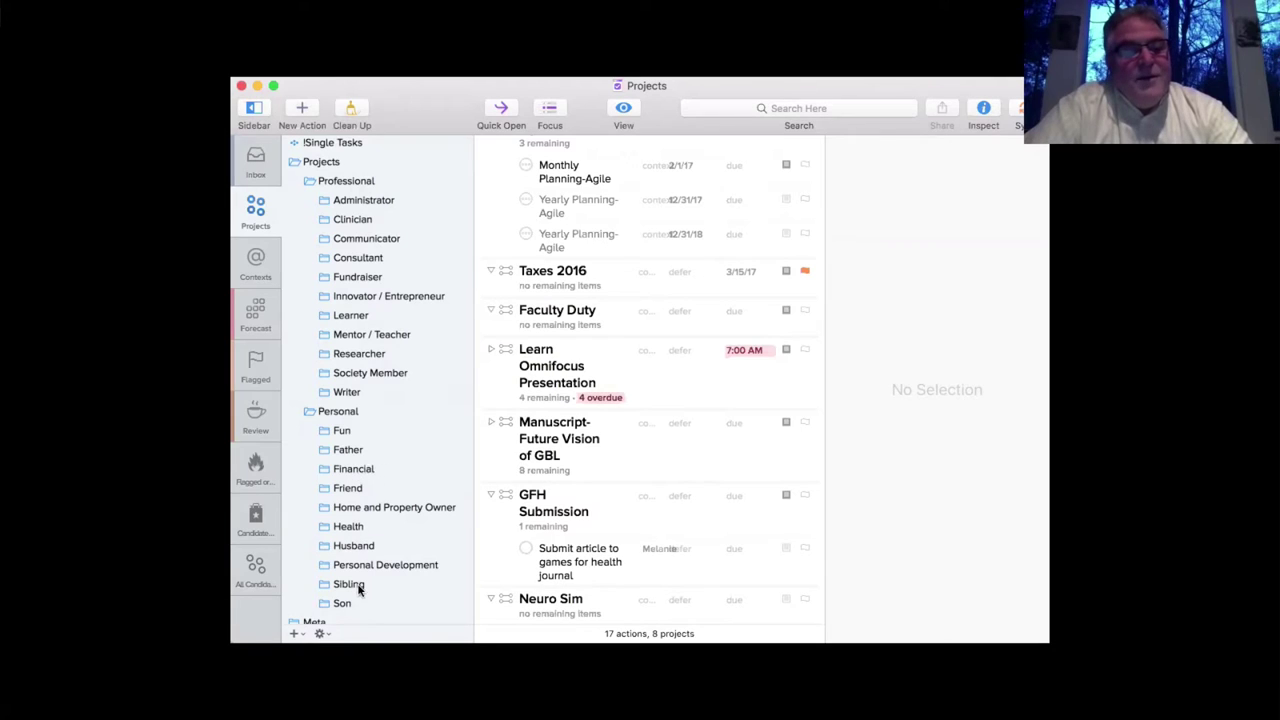
{"action": "scroll", "coordinate": [380, 532], "scroll_direction": "down", "scroll_amount": 1}
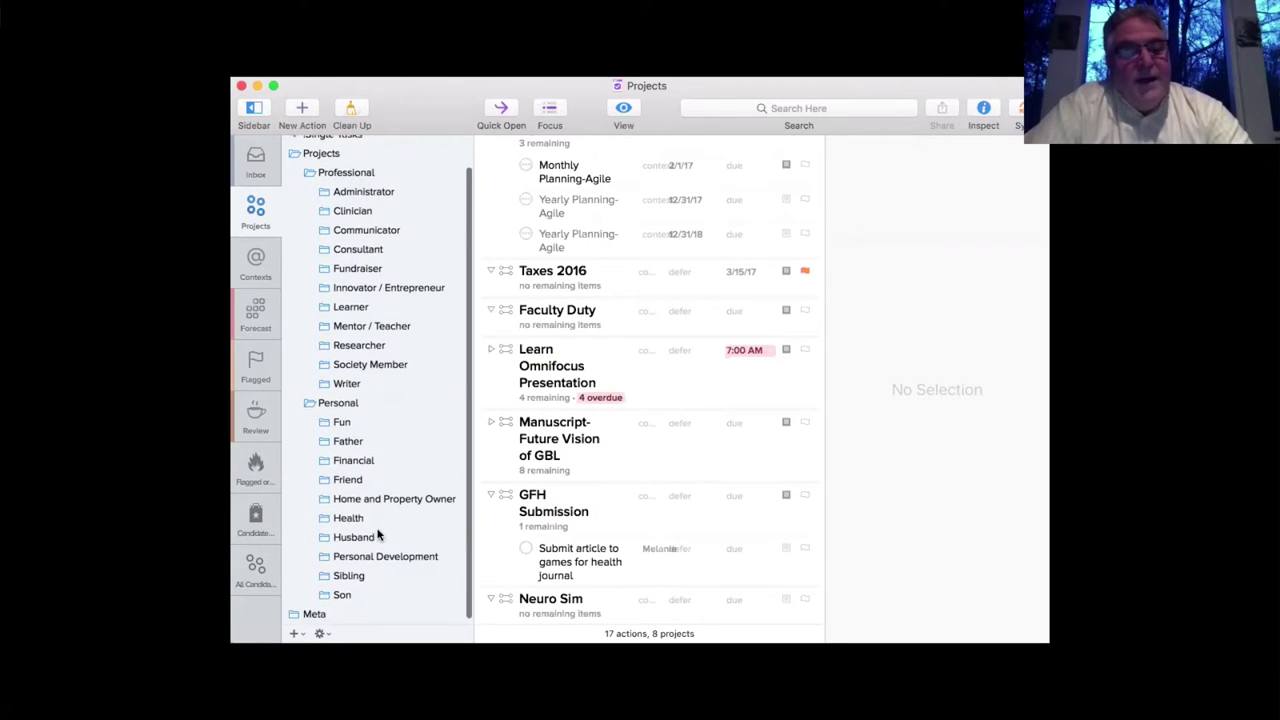
Expand Personal Development to reveal Body, Fun, Mind, Social / Relationships and Soul
{"action": "left_click", "coordinate": [322, 560]}
{"action": "scroll", "coordinate": [370, 494], "scroll_direction": "down", "scroll_amount": 3}
{"action": "scroll", "coordinate": [367, 496], "scroll_direction": "down", "scroll_amount": 2}
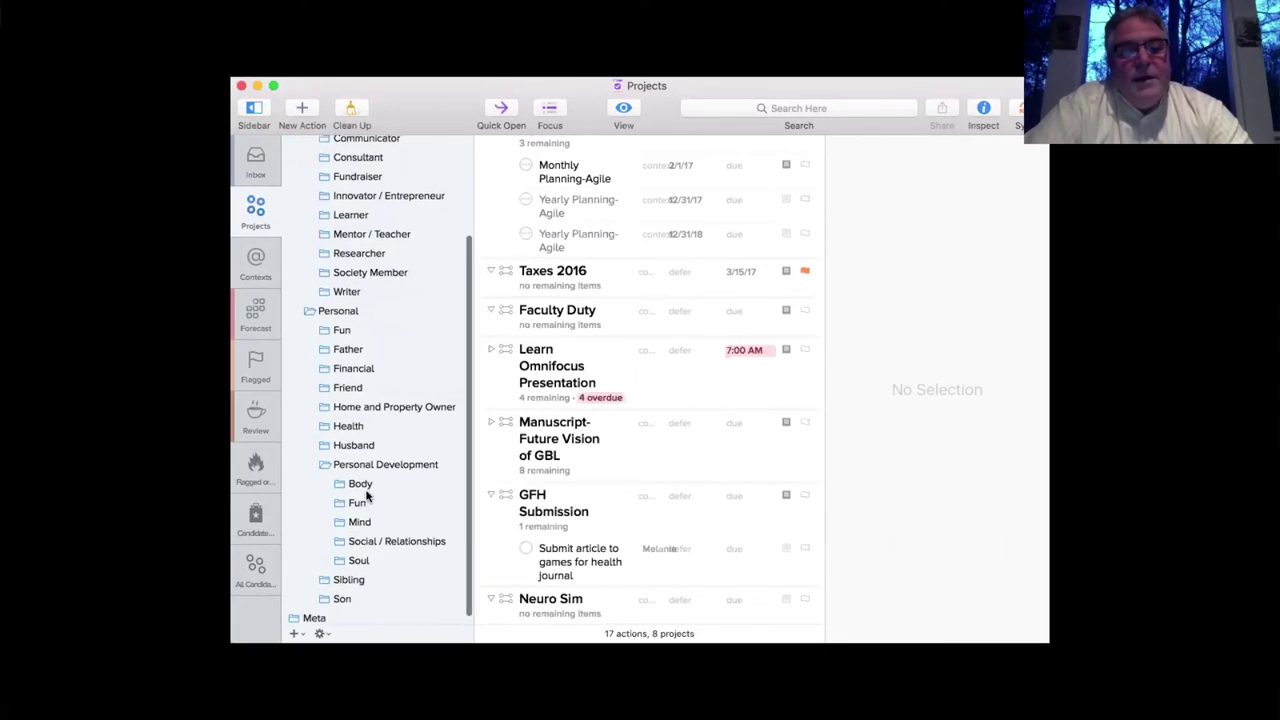
{"action": "scroll", "coordinate": [367, 496], "scroll_direction": "up", "scroll_amount": 2}
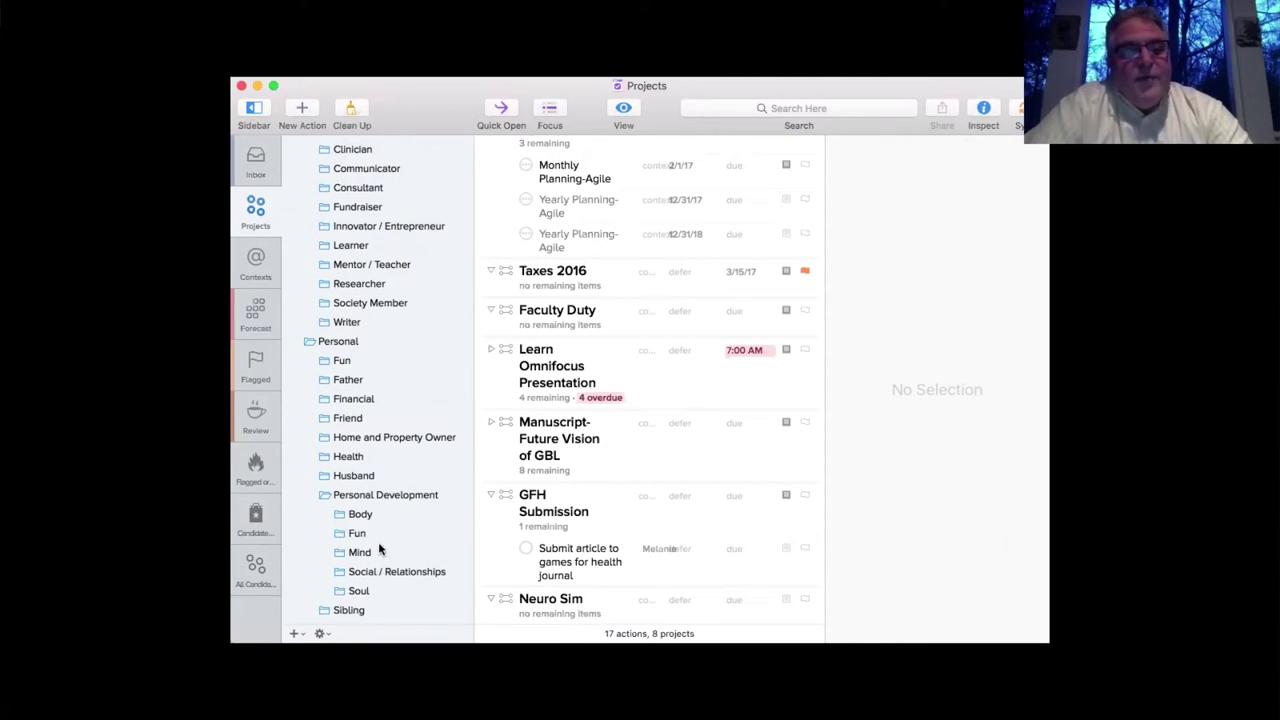
{"action": "scroll", "coordinate": [318, 370], "scroll_direction": "up", "scroll_amount": 5}
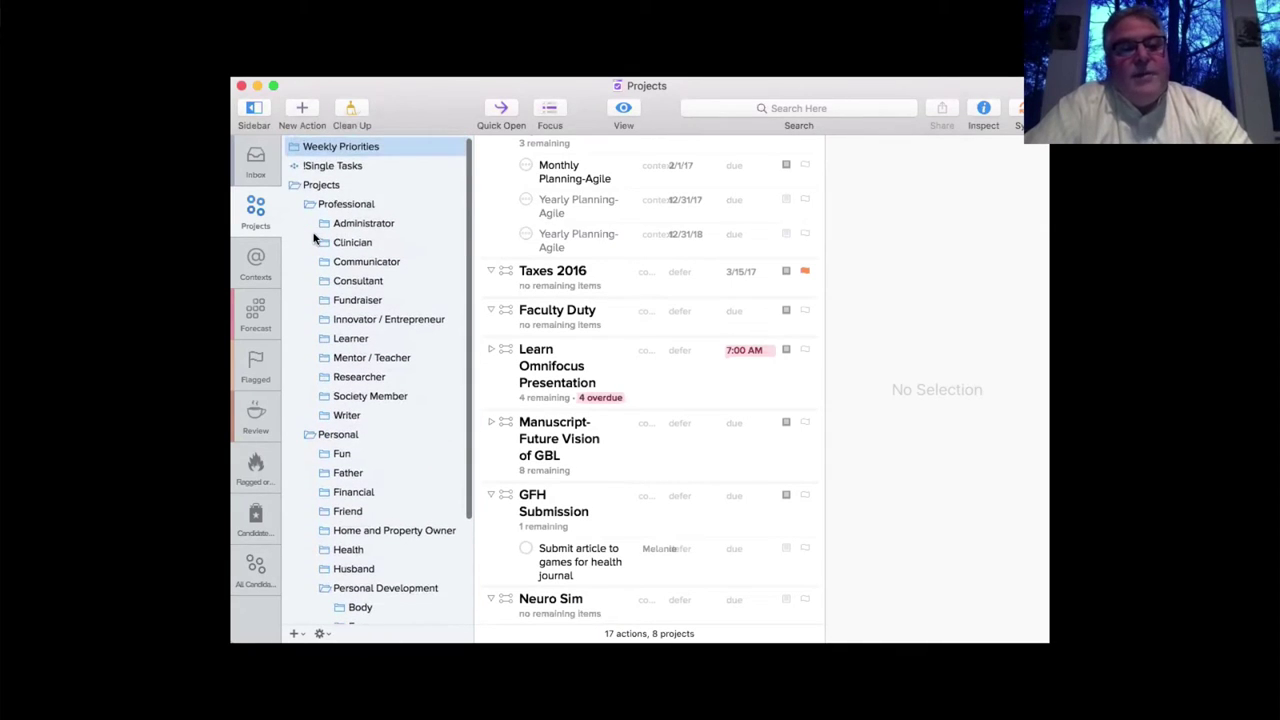
{"action": "scroll", "coordinate": [378, 378], "scroll_direction": "down", "scroll_amount": 2}
{"action": "scroll", "coordinate": [378, 378], "scroll_direction": "down", "scroll_amount": 5}
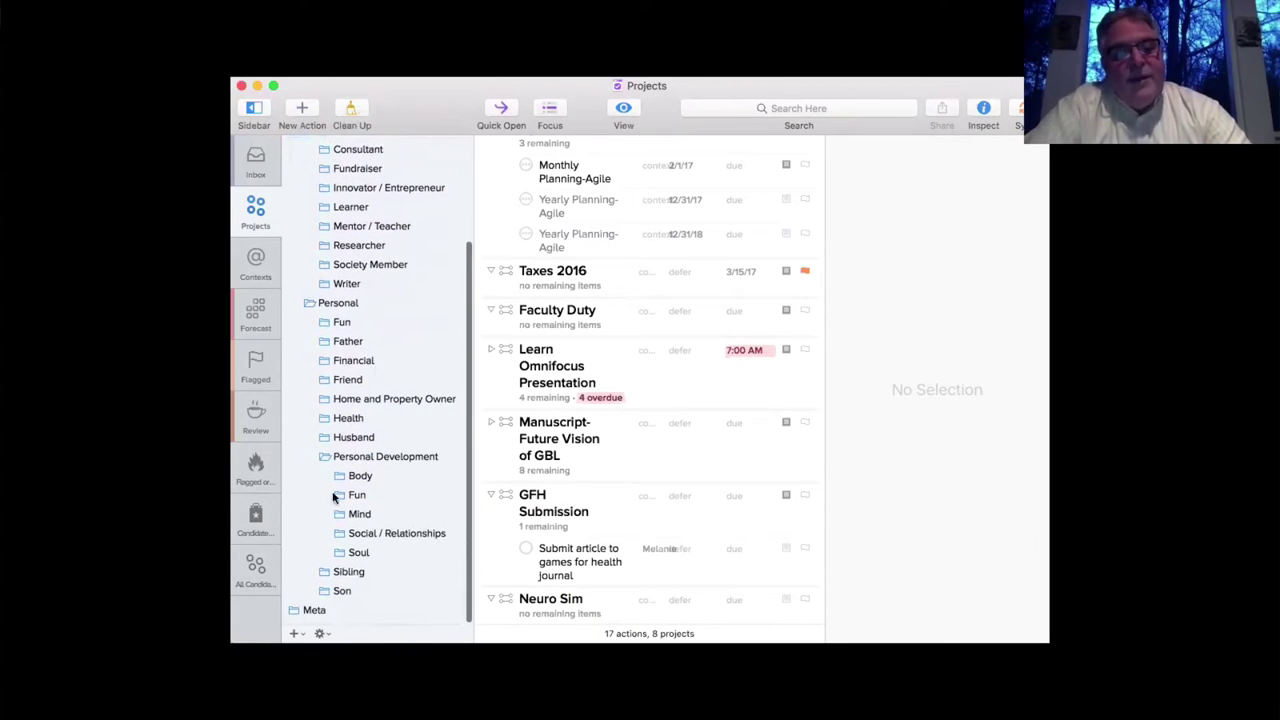
{"action": "scroll", "coordinate": [363, 451], "scroll_direction": "up", "scroll_amount": 2}
{"action": "scroll", "coordinate": [360, 451], "scroll_direction": "down", "scroll_amount": 2}
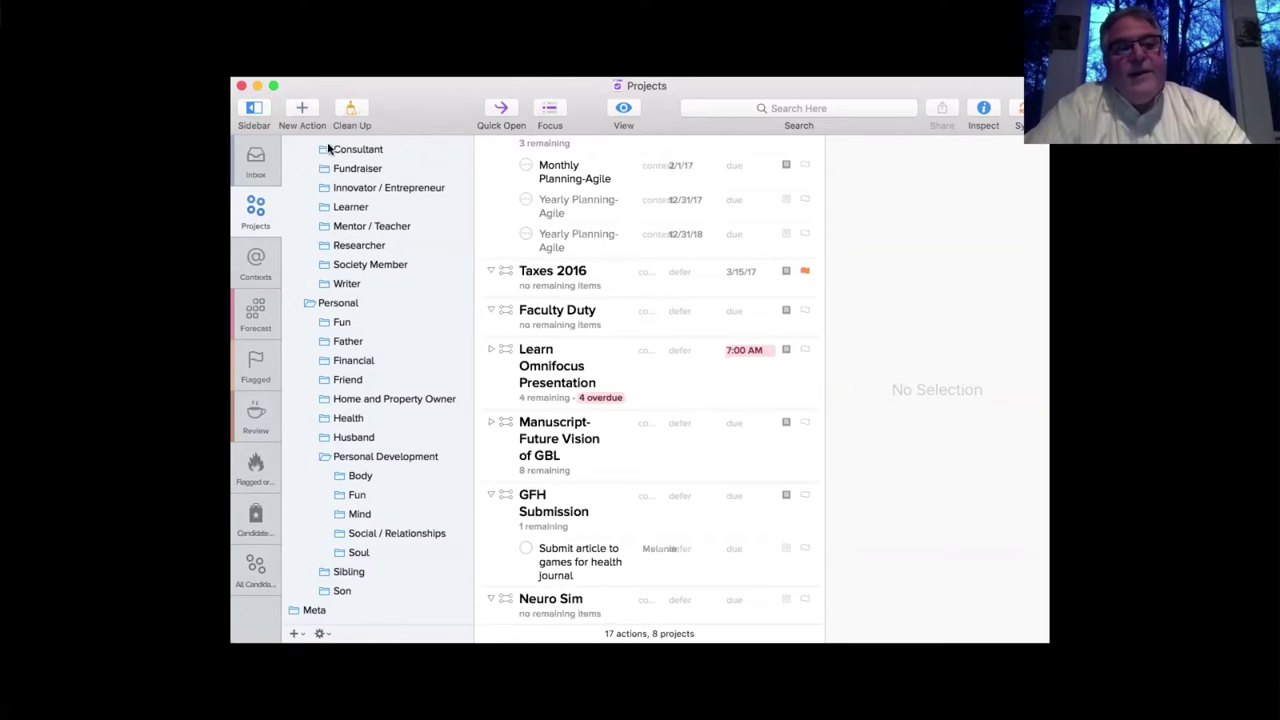
{"action": "scroll", "coordinate": [338, 318], "scroll_direction": "up", "scroll_amount": 1}
{"action": "scroll", "coordinate": [338, 318], "scroll_direction": "up", "scroll_amount": 8}
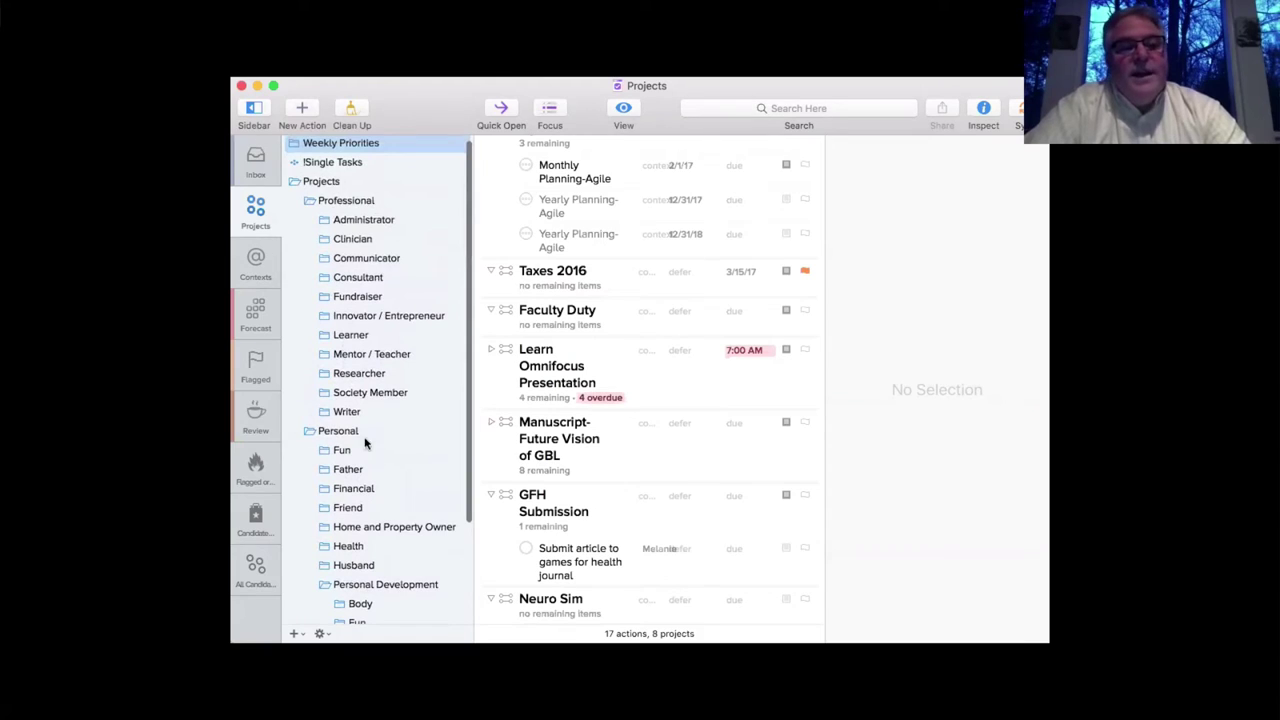
Expand the Administrator, Clinician, Communicator and Innovator / Entrepreneur folders to show their projects
{"action": "left_click", "coordinate": [325, 222]}
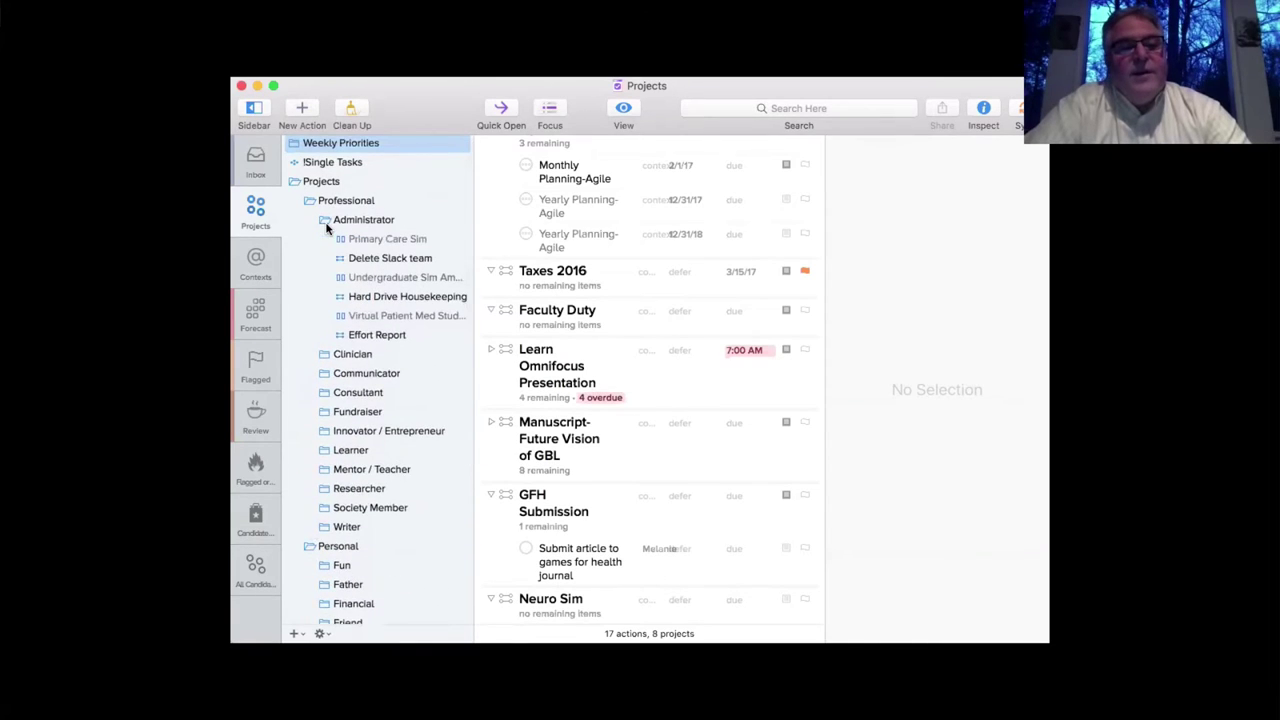
{"action": "left_click", "coordinate": [324, 355]}
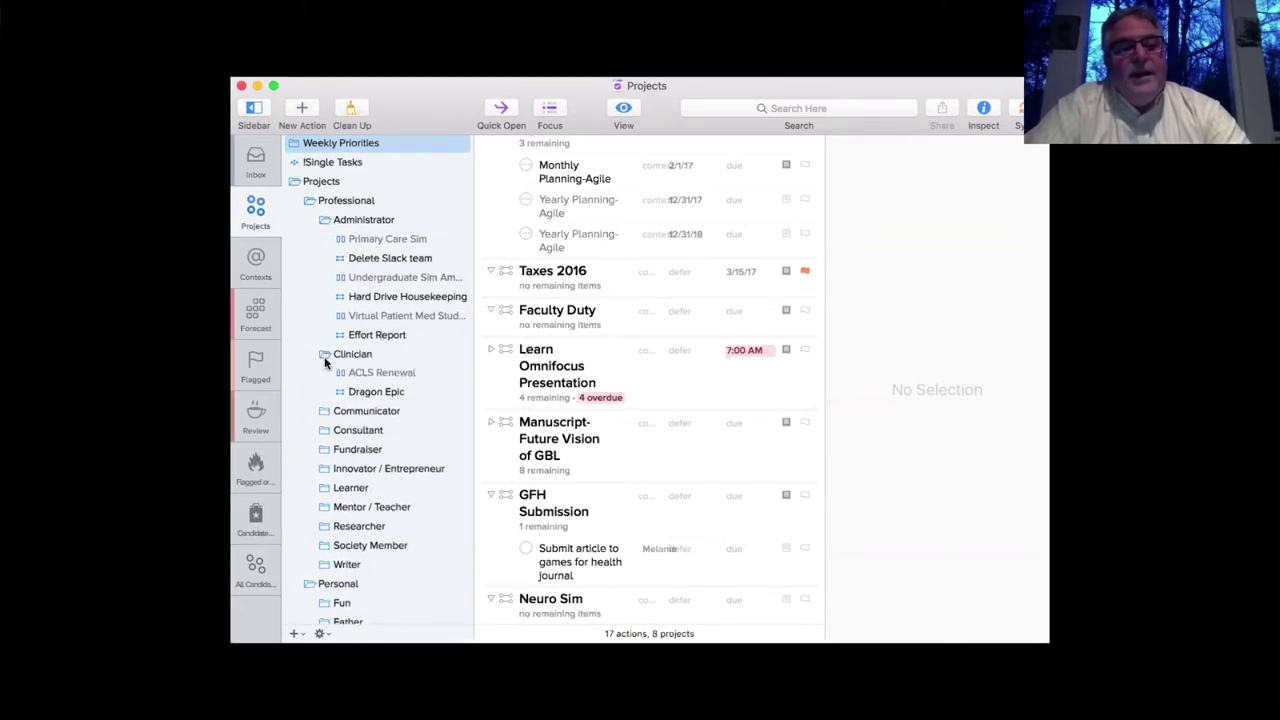
{"action": "left_click", "coordinate": [324, 411]}
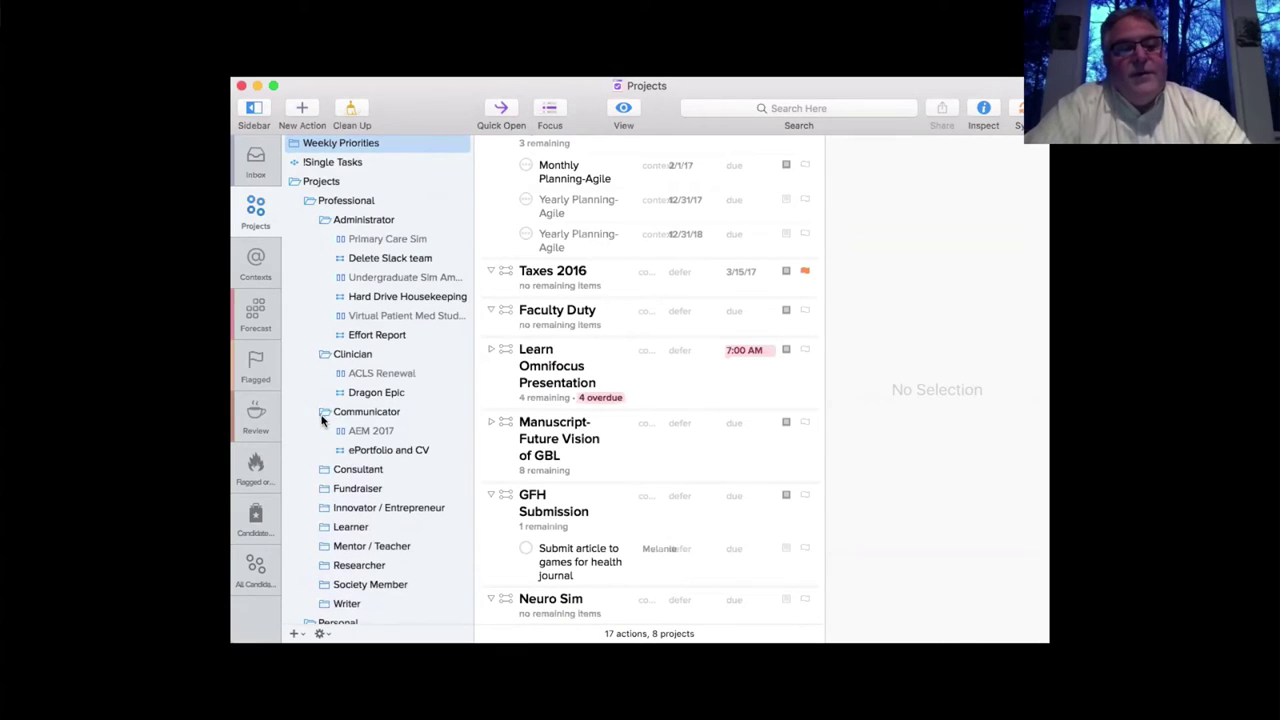
{"action": "left_click", "coordinate": [324, 510]}
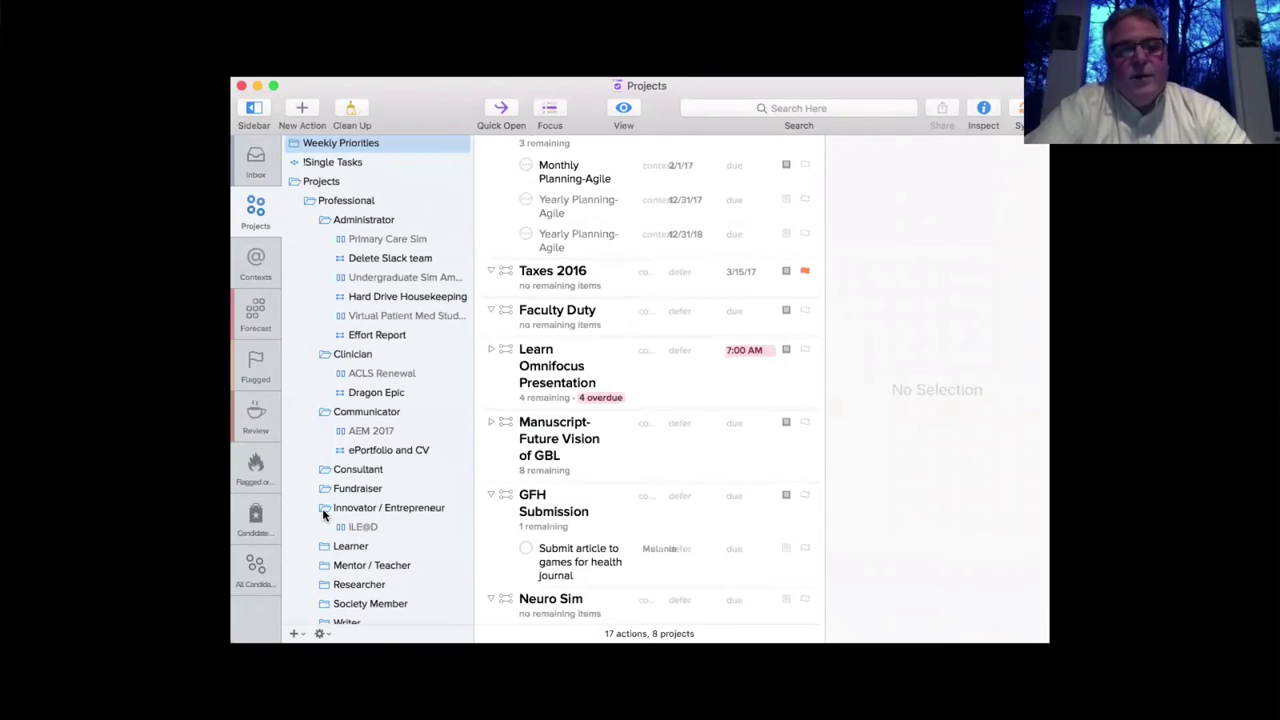
Collapse those four role folders, then collapse Professional and Personal
{"action": "left_click", "coordinate": [325, 220]}
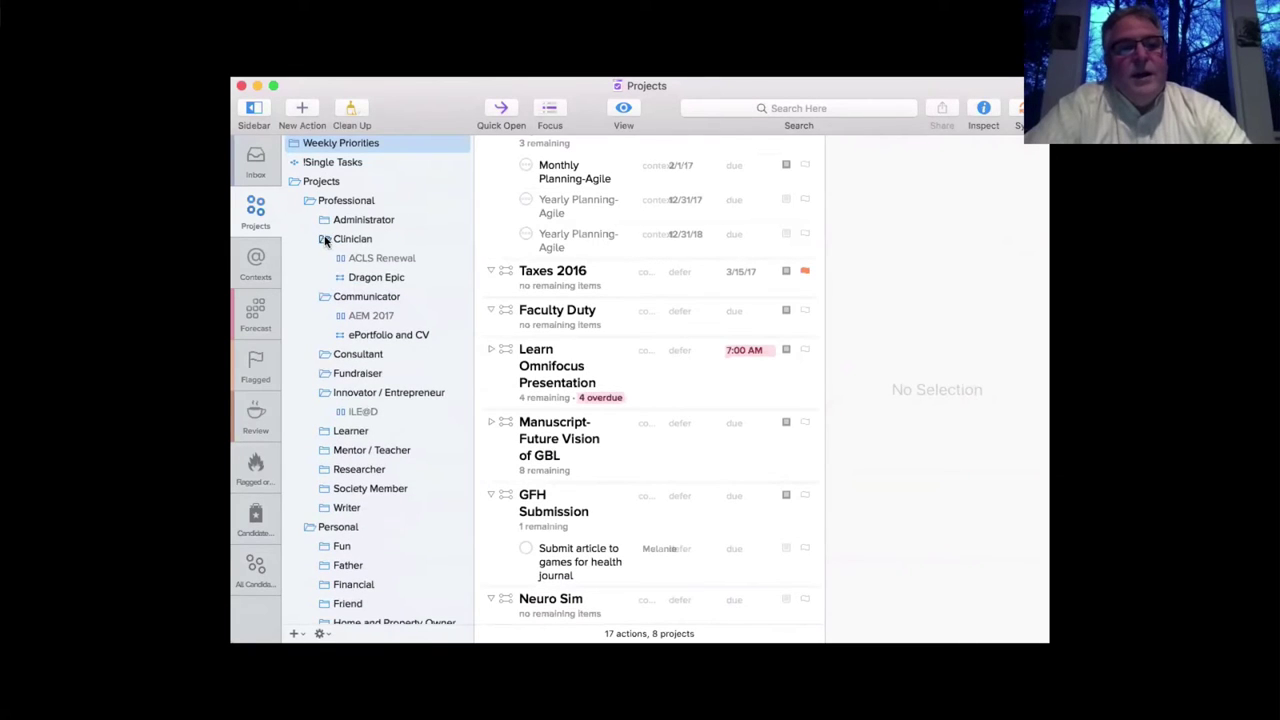
{"action": "left_click", "coordinate": [324, 239]}
{"action": "left_click", "coordinate": [324, 259]}
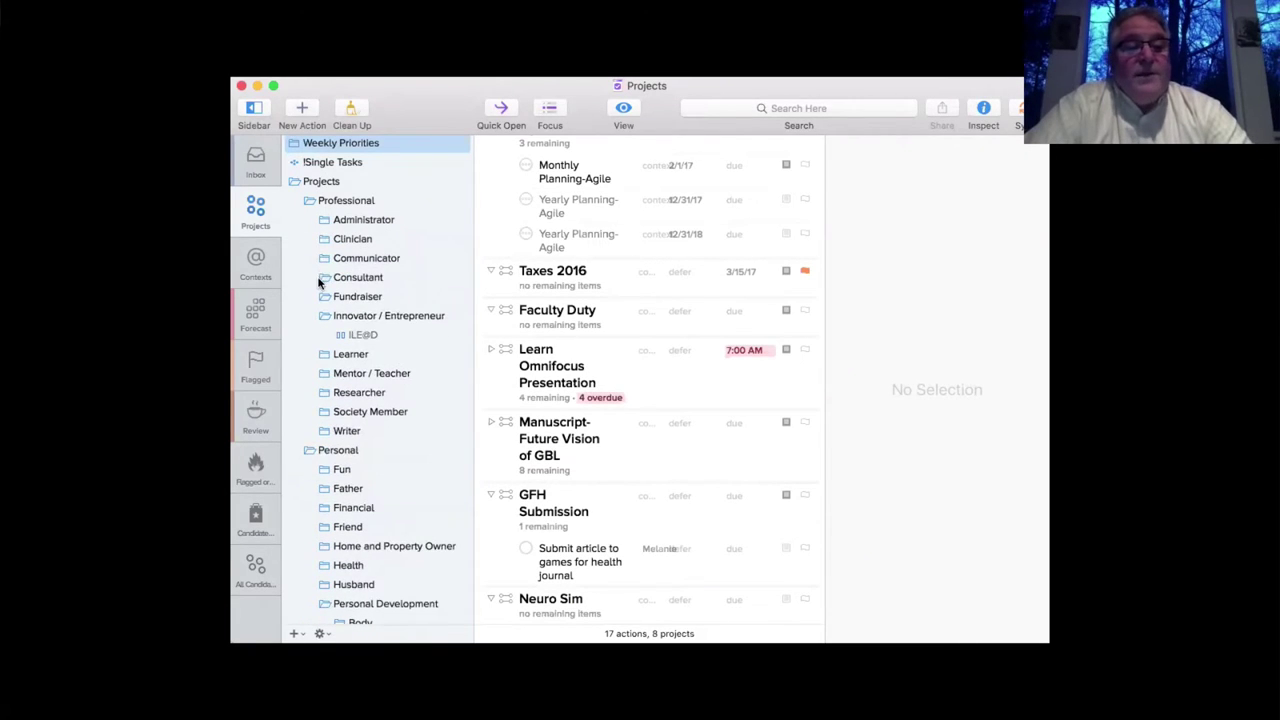
{"action": "left_click", "coordinate": [325, 316]}
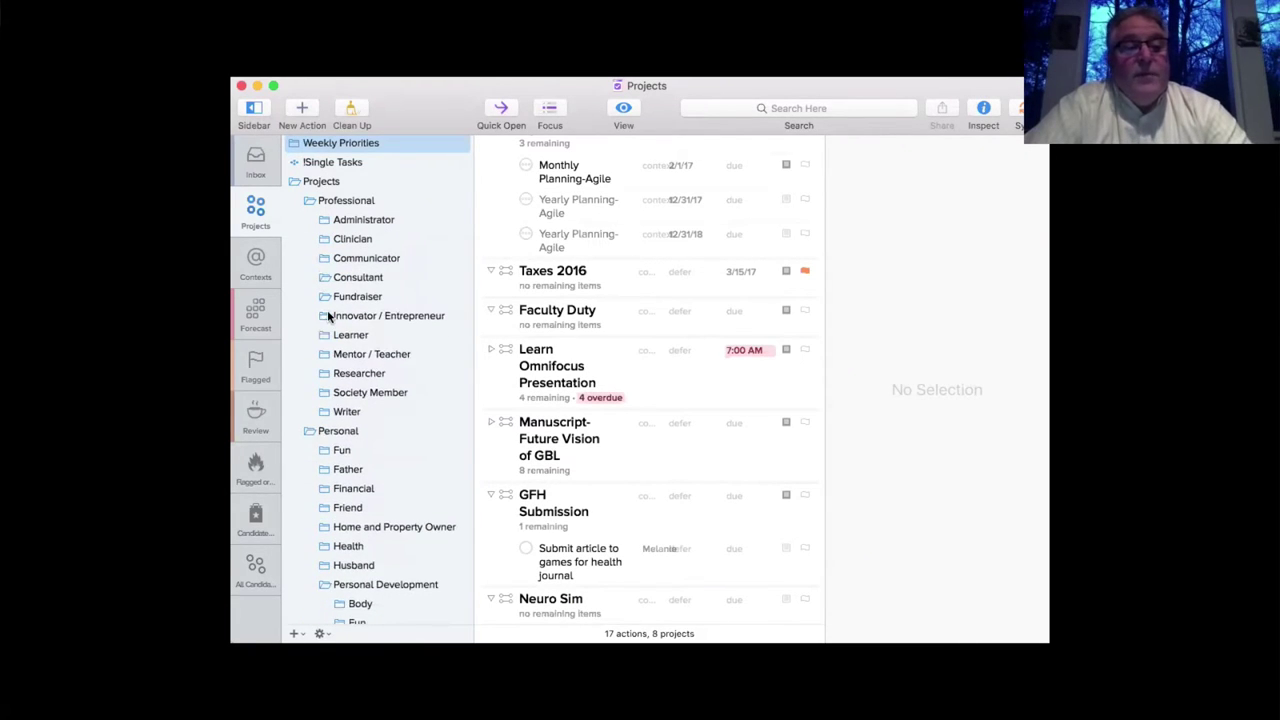
{"action": "left_click", "coordinate": [308, 201]}
{"action": "left_click", "coordinate": [308, 205]}
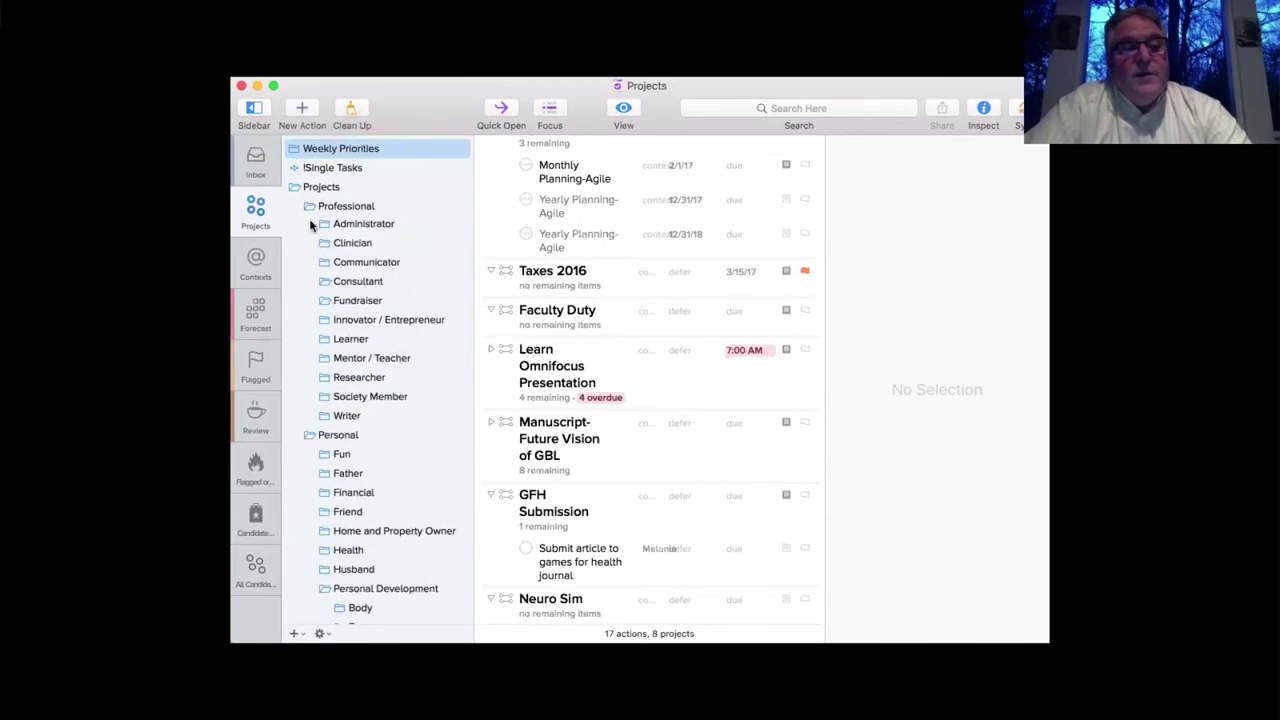
{"action": "left_click", "coordinate": [310, 206]}
{"action": "left_click", "coordinate": [310, 226]}
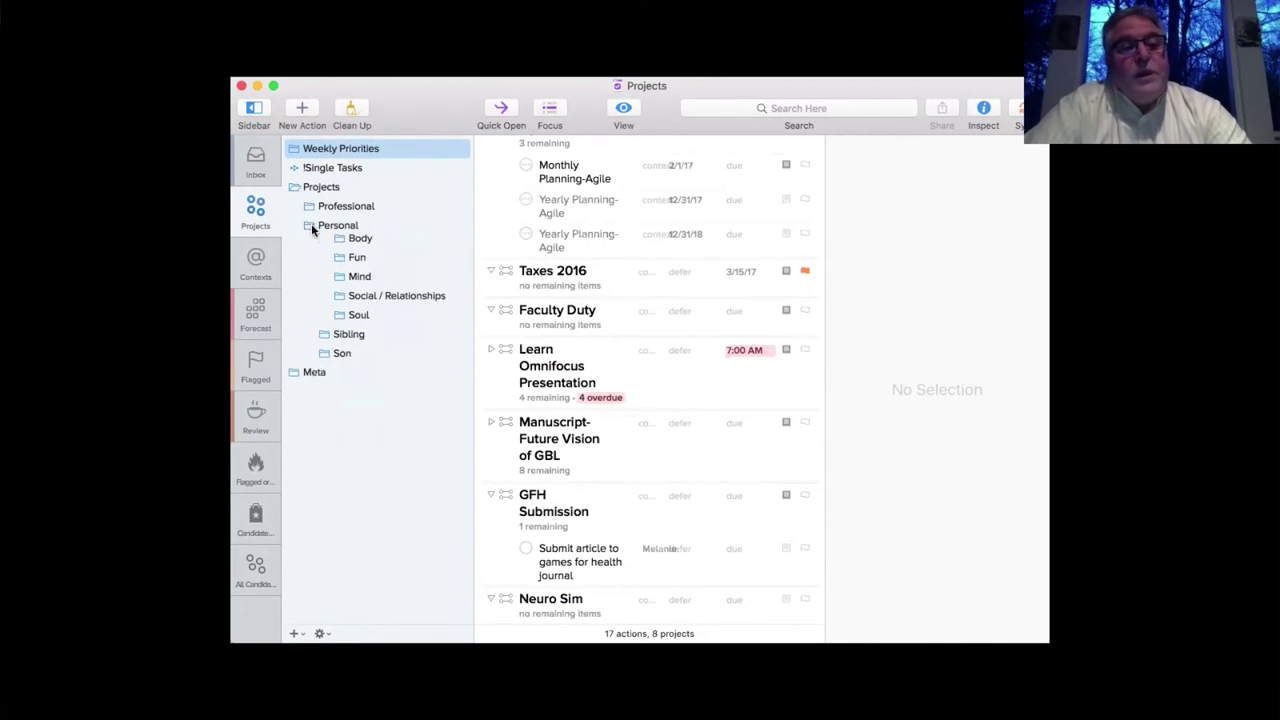
Expand Meta and SomeDay/Maybe to show Get Manuscript, Get File and both Someday / Maybe folders
{"action": "left_click", "coordinate": [294, 246]}
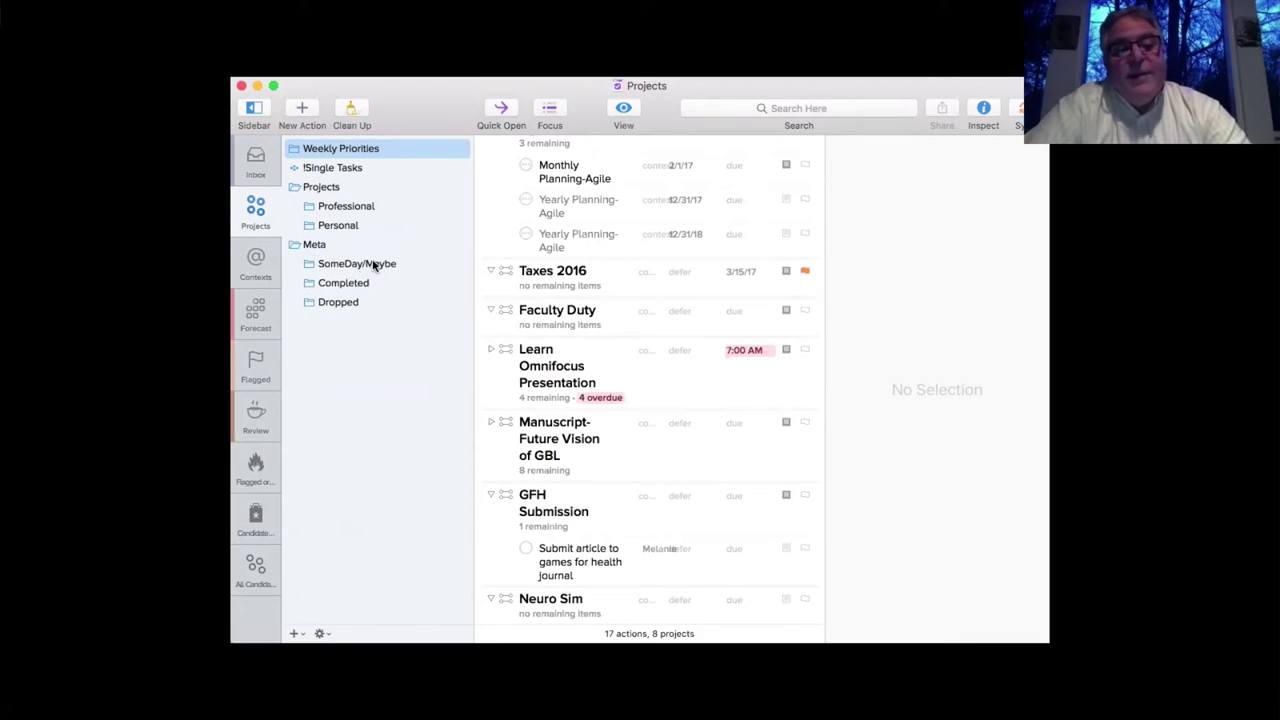
{"action": "left_click", "coordinate": [308, 265]}
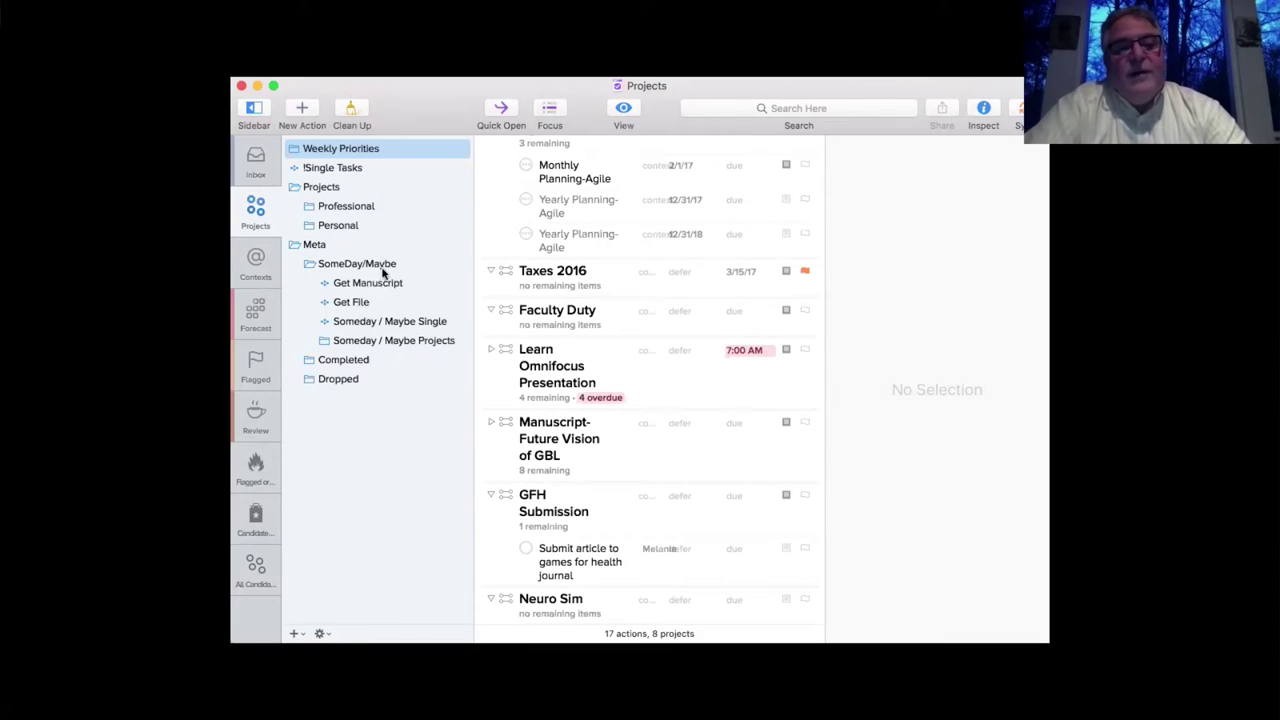
View Someday / Maybe Single, then the three actions of Manuscript 1 in Someday / Maybe Projects
{"action": "left_click", "coordinate": [395, 328]}
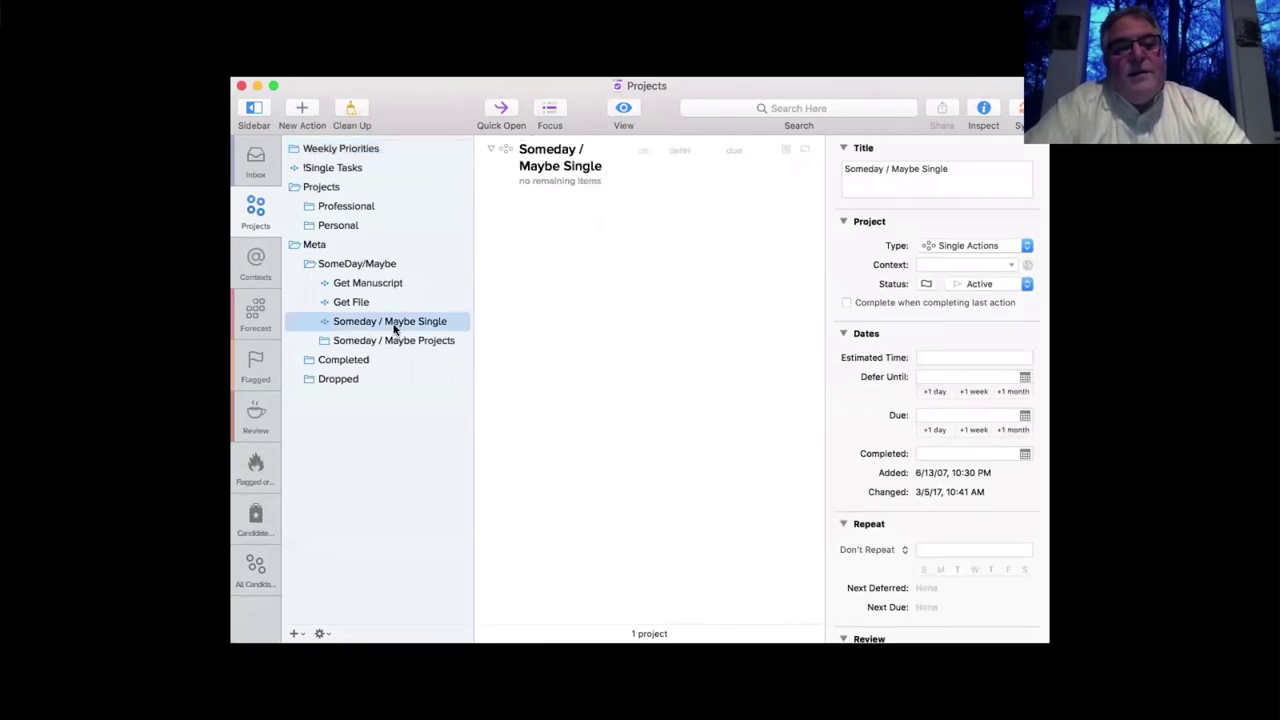
{"action": "left_click", "coordinate": [323, 343]}
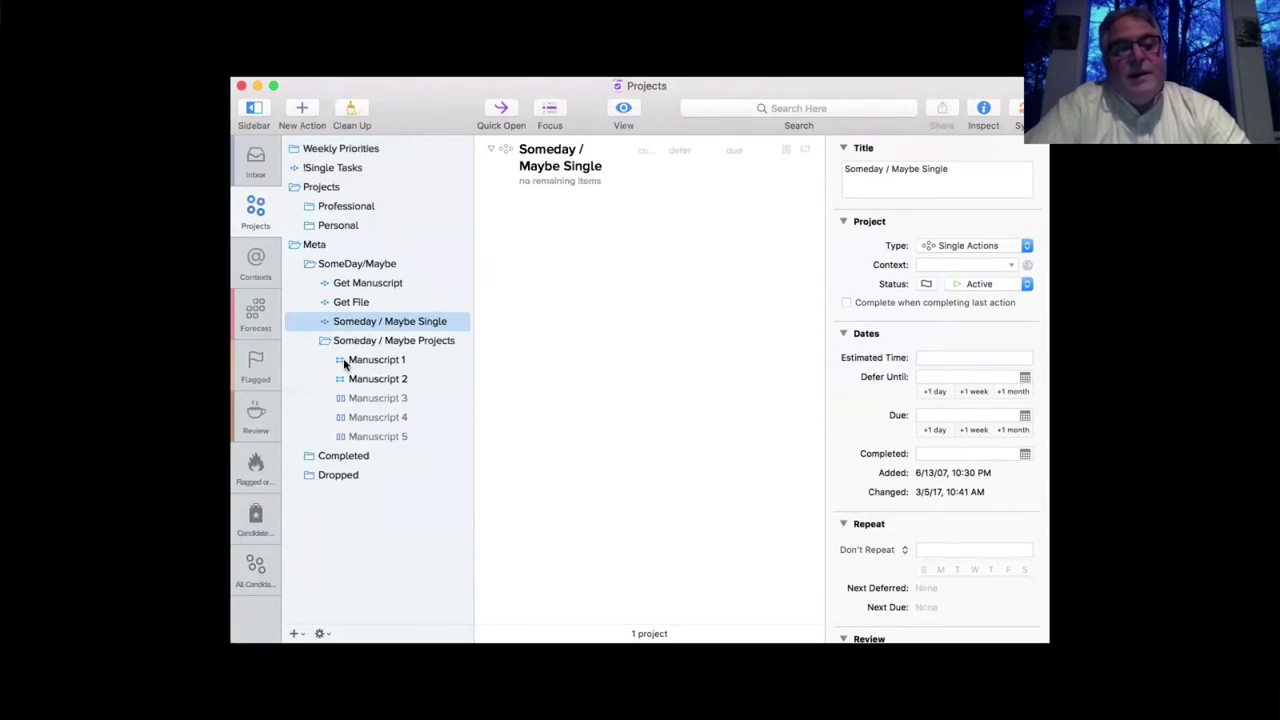
{"action": "left_click", "coordinate": [344, 362]}
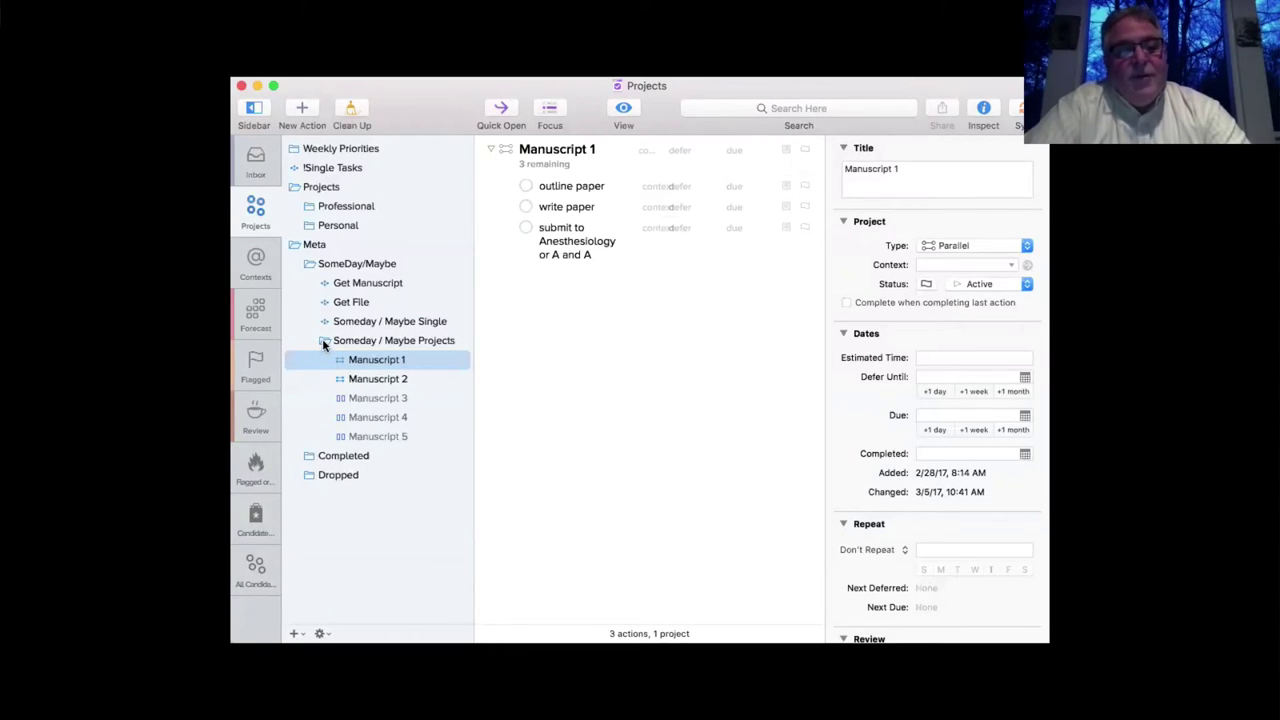
Collapse Someday / Maybe Projects, Meta and Projects to list all 42 projects
{"action": "left_click", "coordinate": [323, 341]}
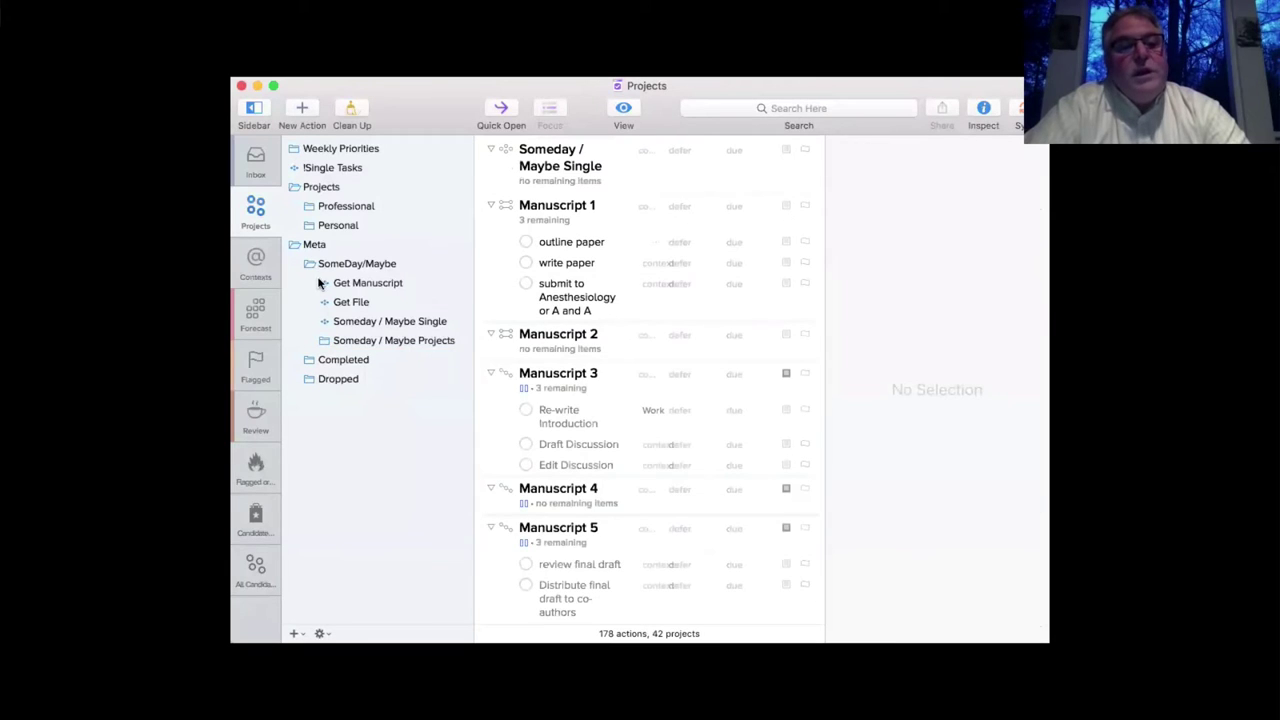
{"action": "left_click", "coordinate": [291, 246]}
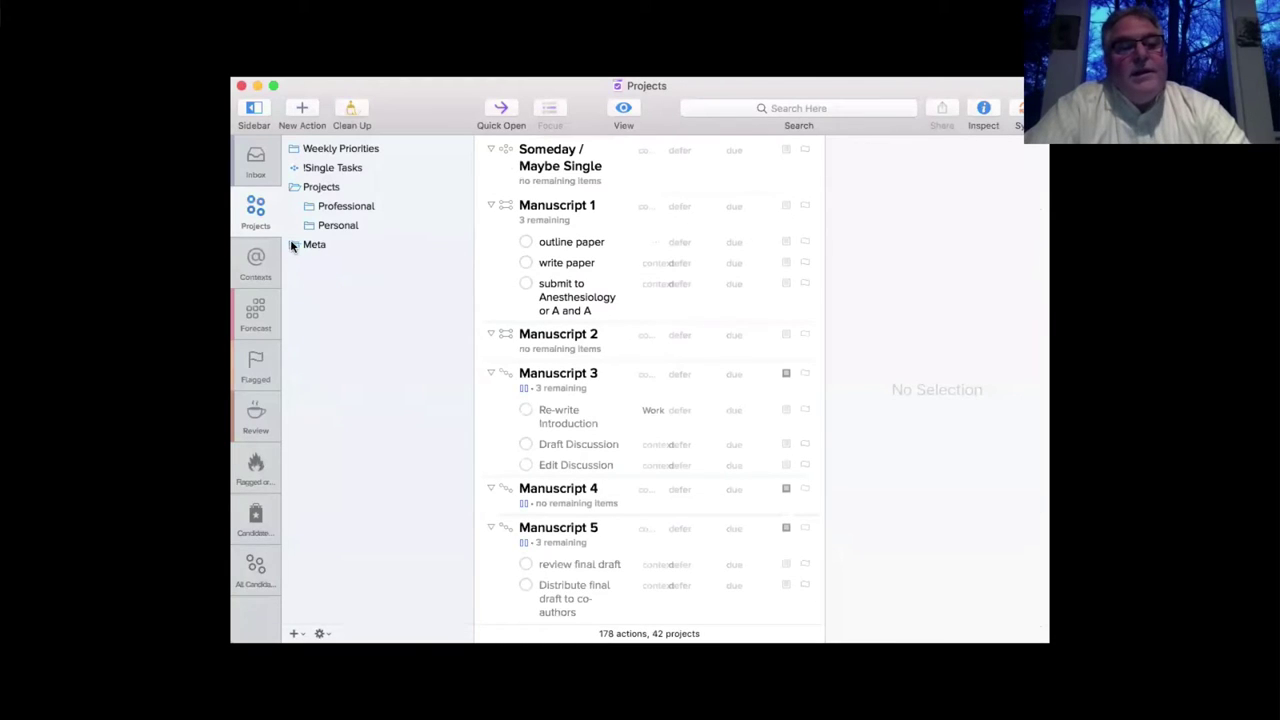
{"action": "left_click", "coordinate": [292, 188]}
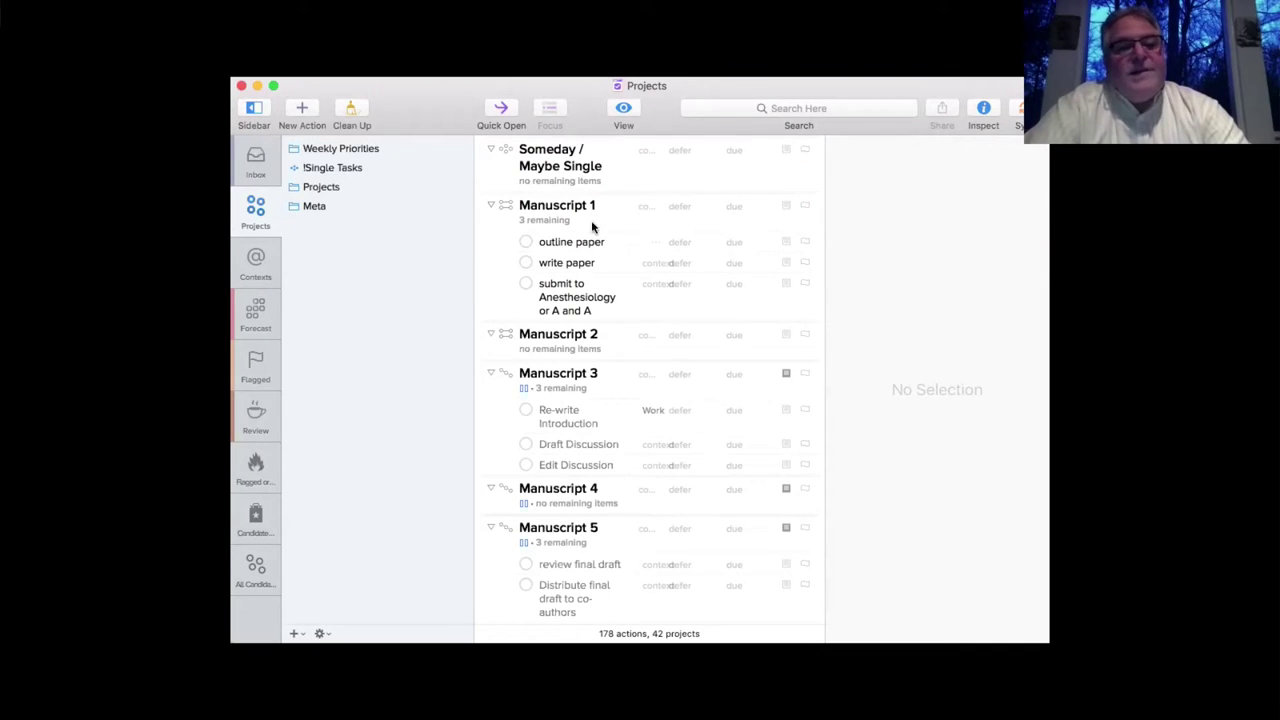
Browse the Review perspective's project list, then view Flagged or Due by Context and All Candidates
{"action": "left_click", "coordinate": [256, 418]}
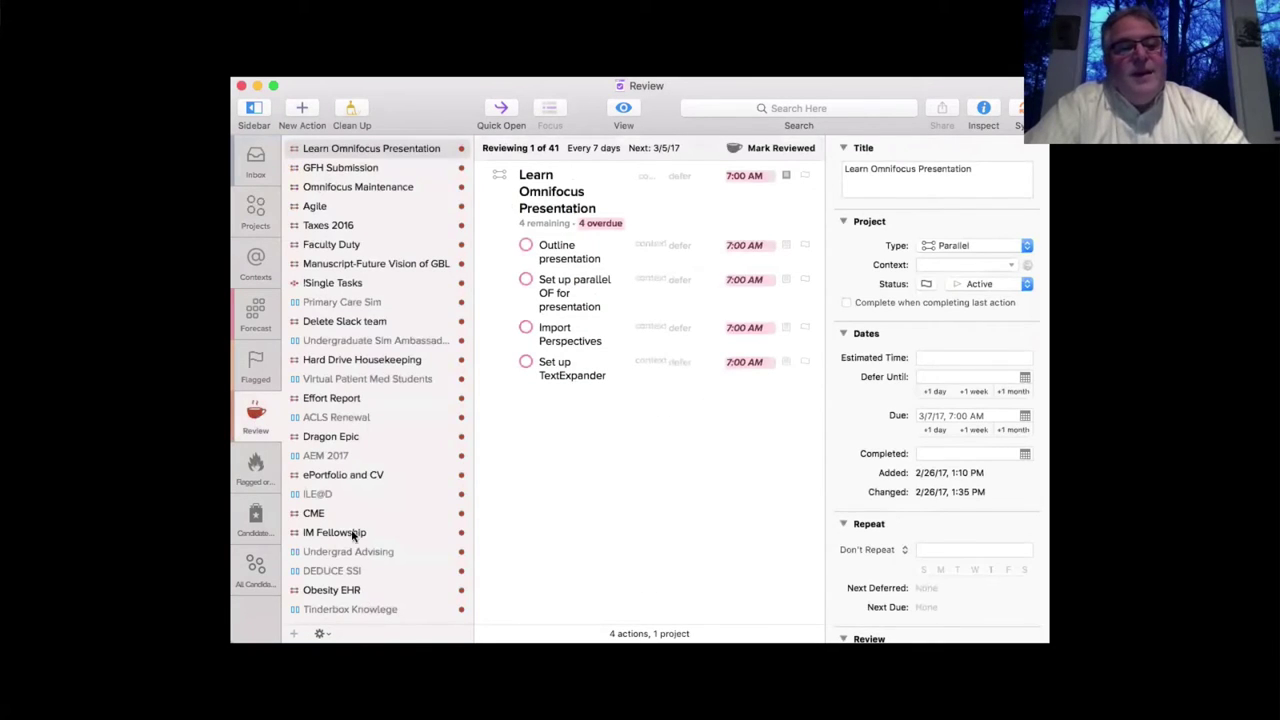
{"action": "scroll", "coordinate": [351, 354], "scroll_direction": "down", "scroll_amount": 4}
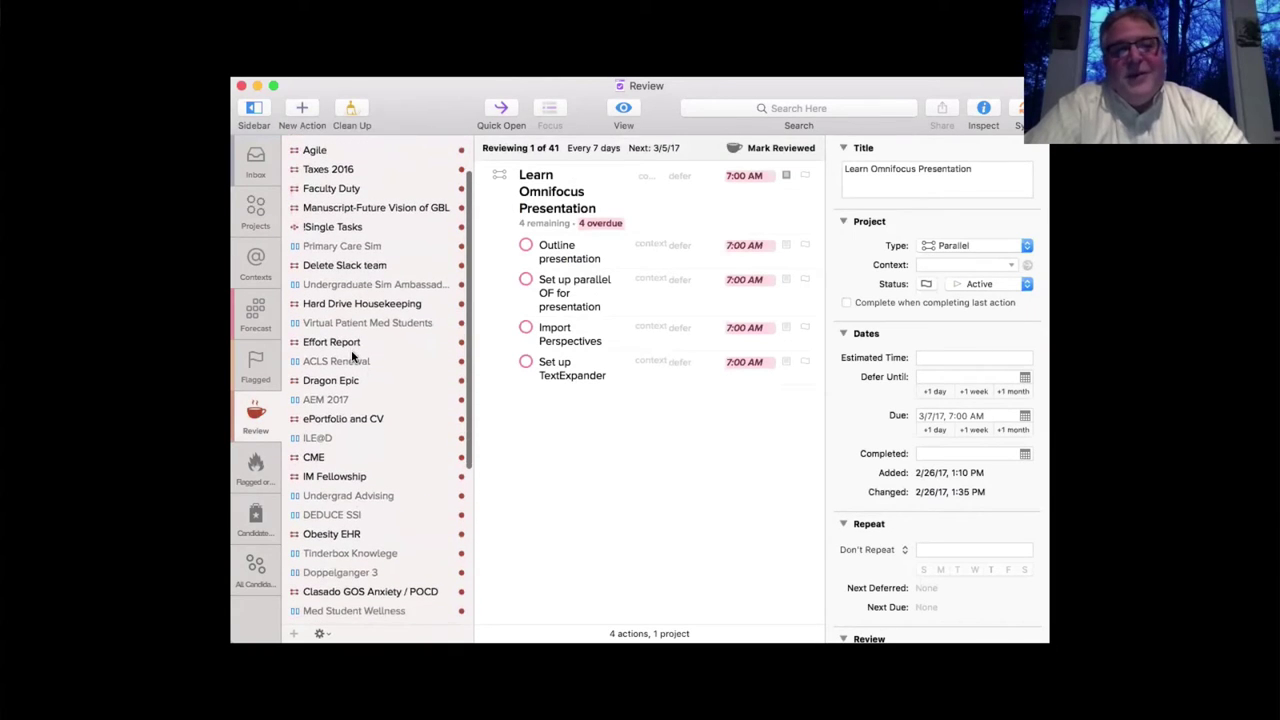
{"action": "scroll", "coordinate": [351, 350], "scroll_direction": "down", "scroll_amount": 3}
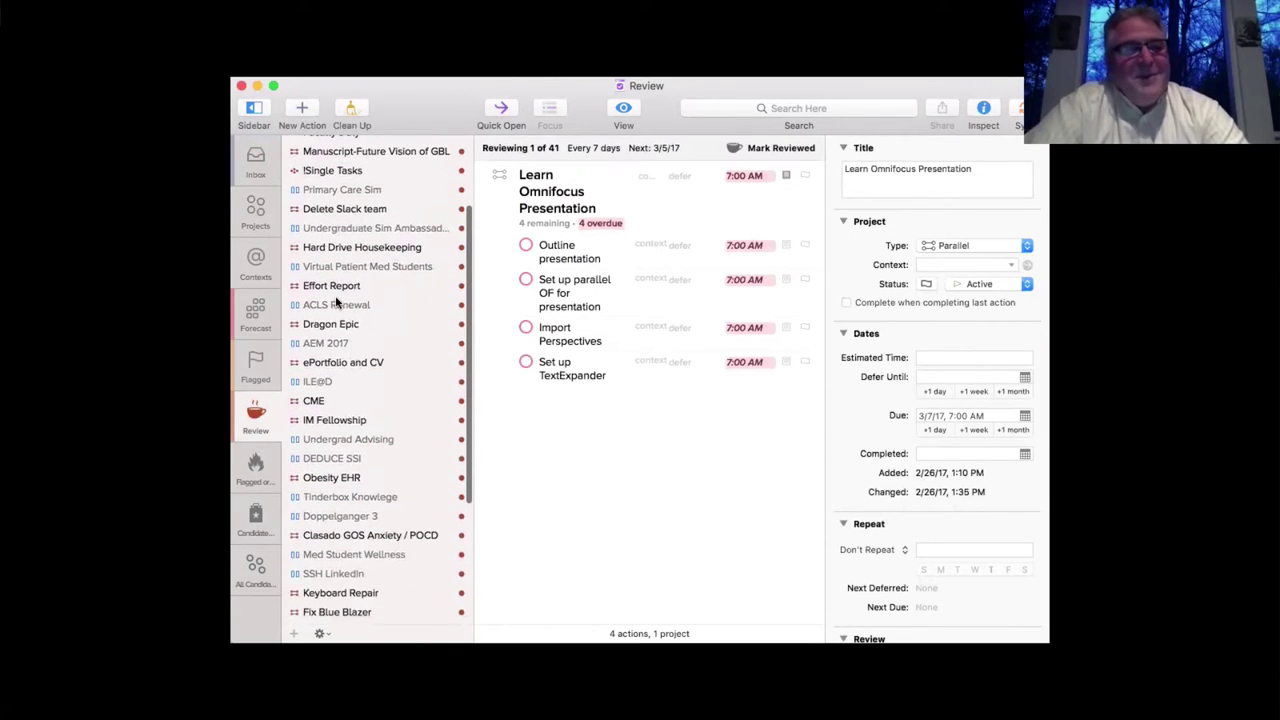
{"action": "scroll", "coordinate": [323, 245], "scroll_direction": "up", "scroll_amount": 4}
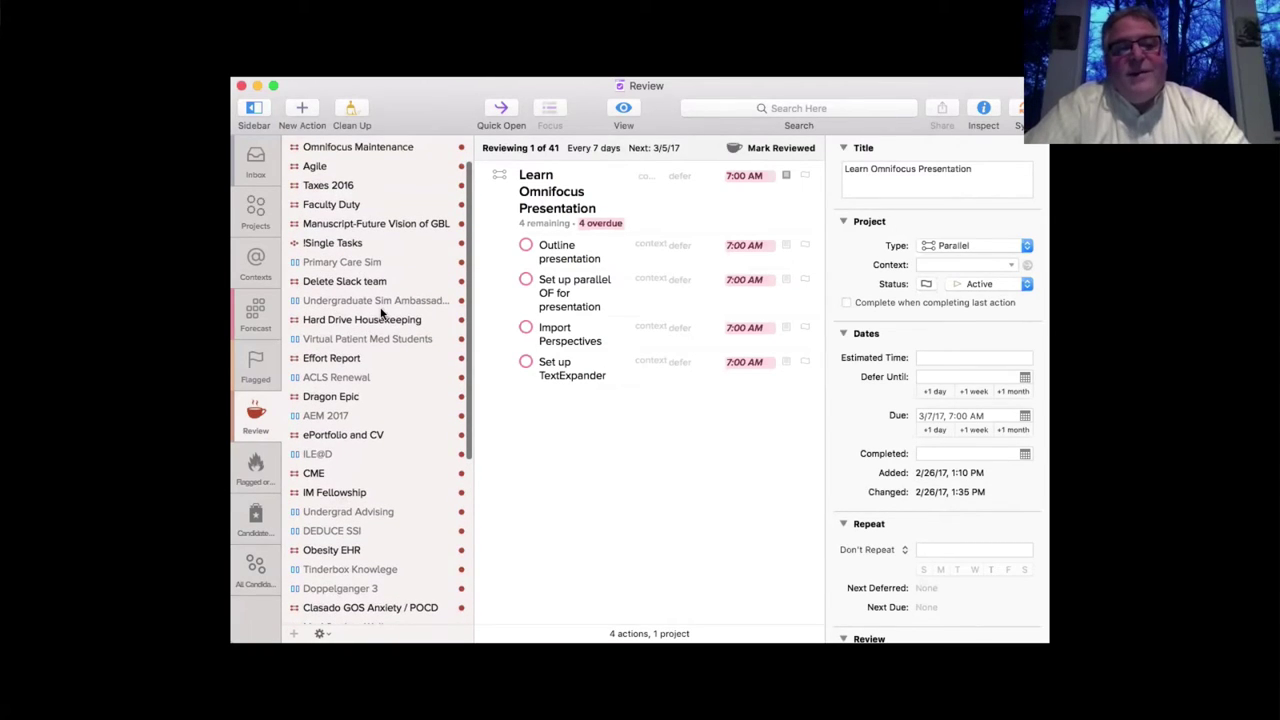
{"action": "scroll", "coordinate": [380, 300], "scroll_direction": "up", "scroll_amount": 2}
{"action": "scroll", "coordinate": [381, 313], "scroll_direction": "up", "scroll_amount": 1}
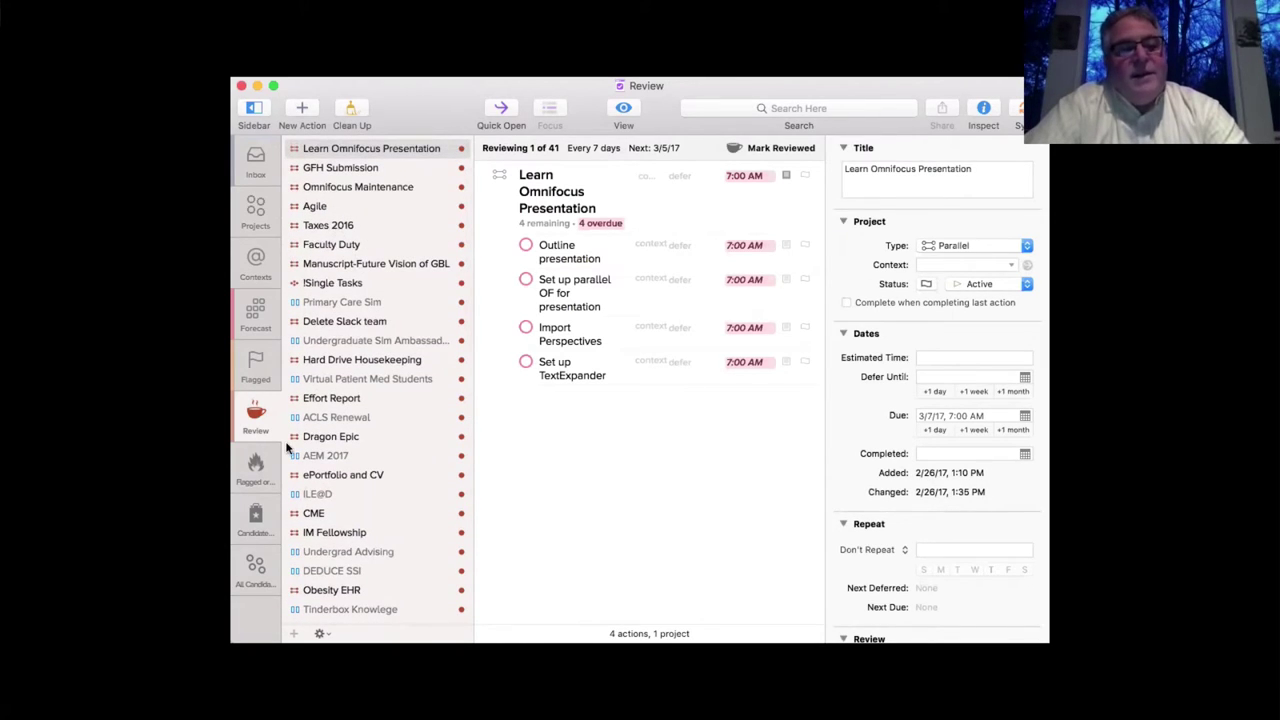
{"action": "left_click", "coordinate": [257, 463]}
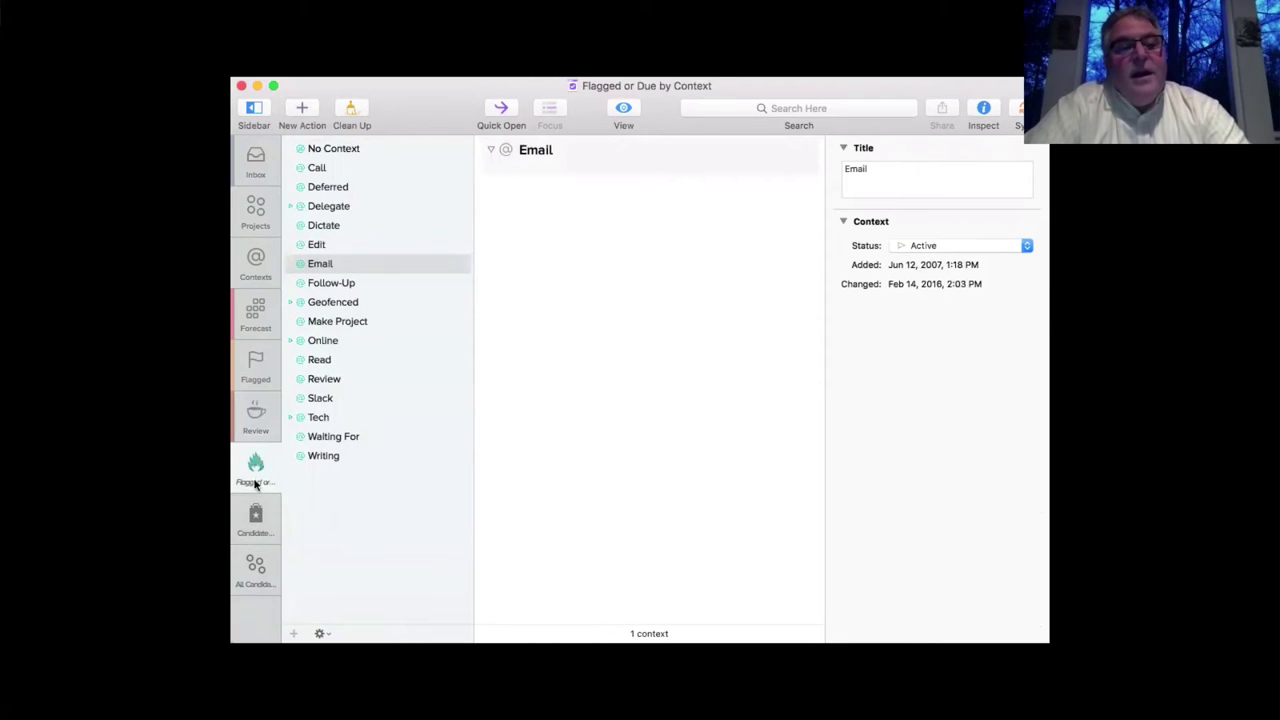
{"action": "left_click", "coordinate": [256, 566]}
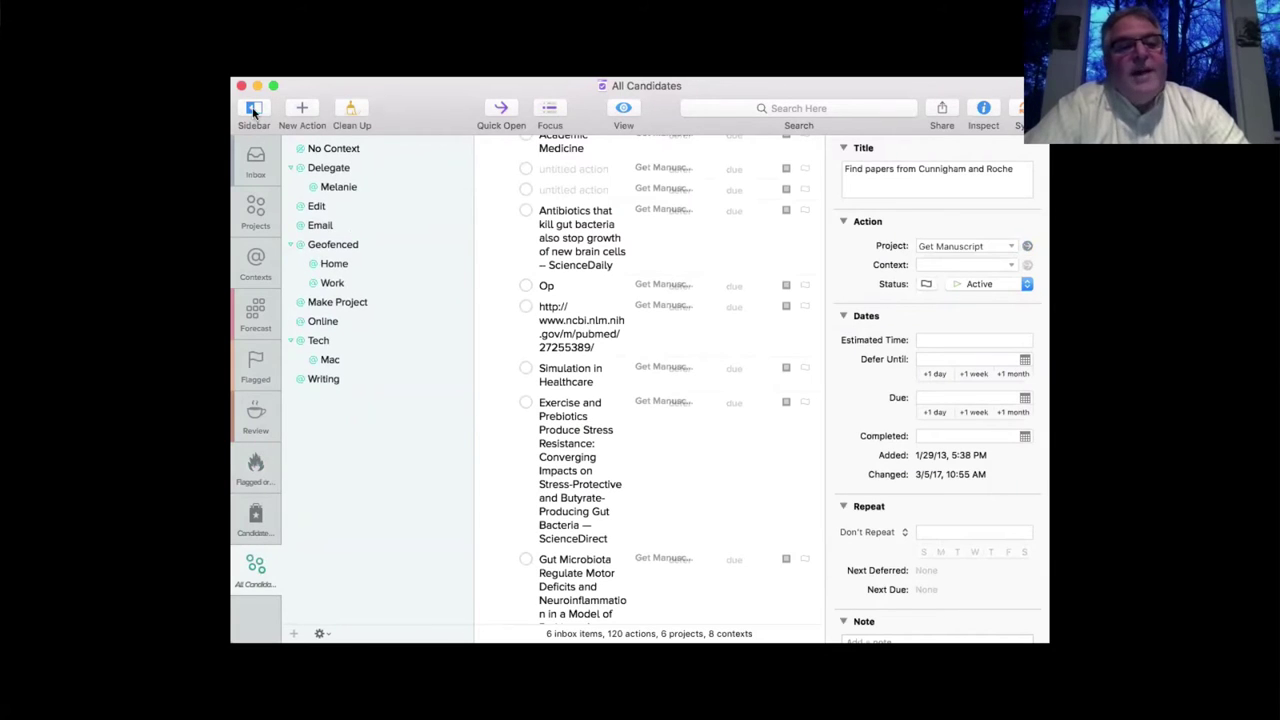
In Projects, open Weekly Priorities > Weekly Priority and expand Learn Omnifocus Presentation's actions
{"action": "left_click", "coordinate": [253, 209]}
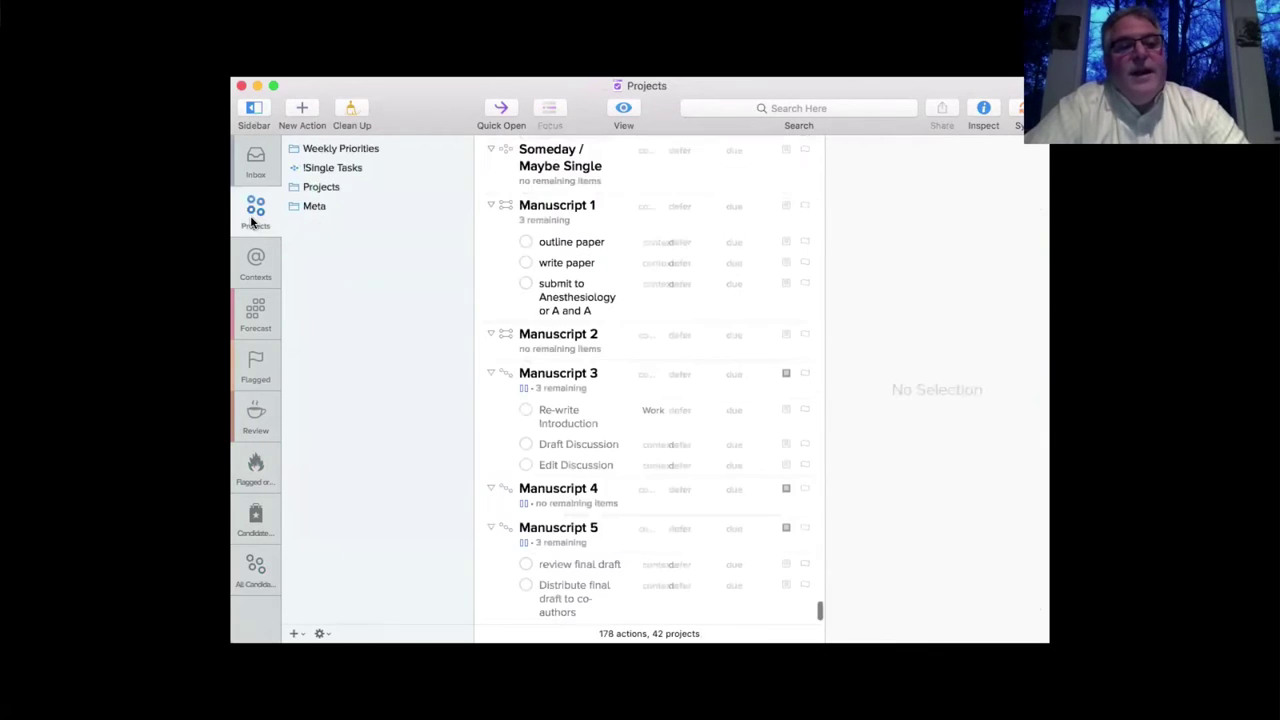
{"action": "left_click", "coordinate": [292, 149]}
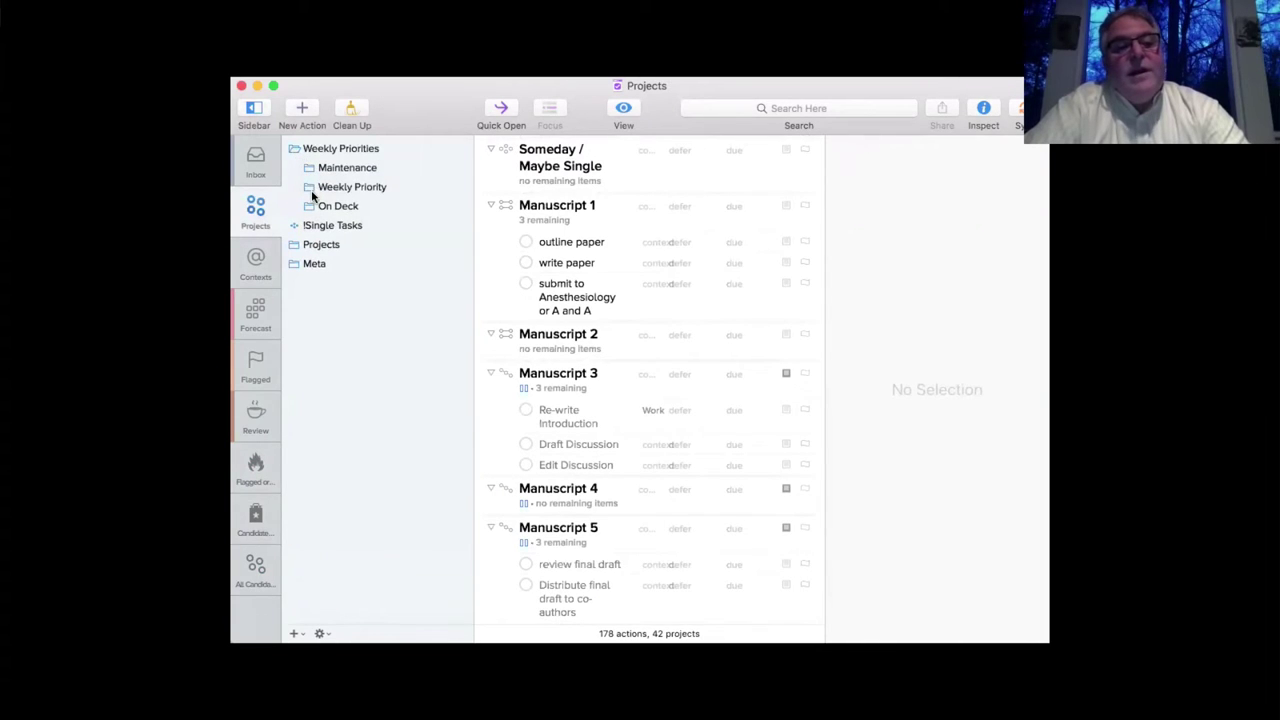
{"action": "left_click", "coordinate": [311, 188]}
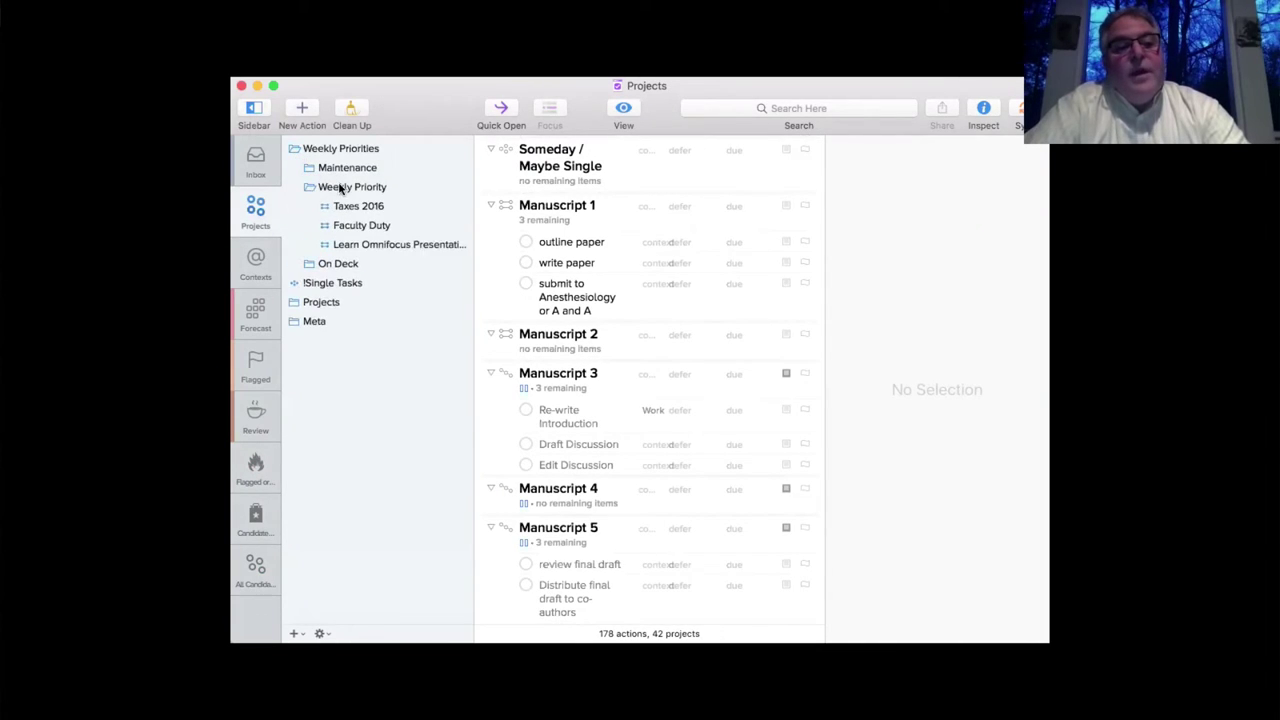
{"action": "left_click", "coordinate": [341, 190]}
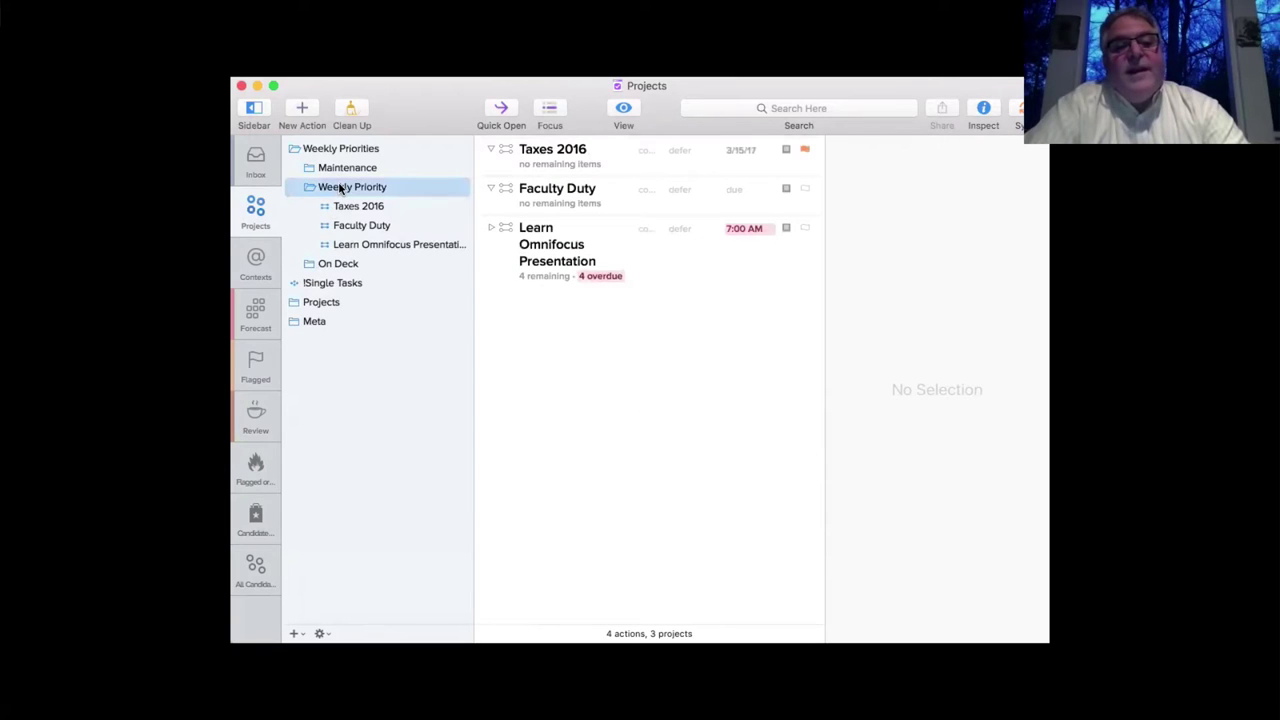
{"action": "left_click", "coordinate": [490, 229]}
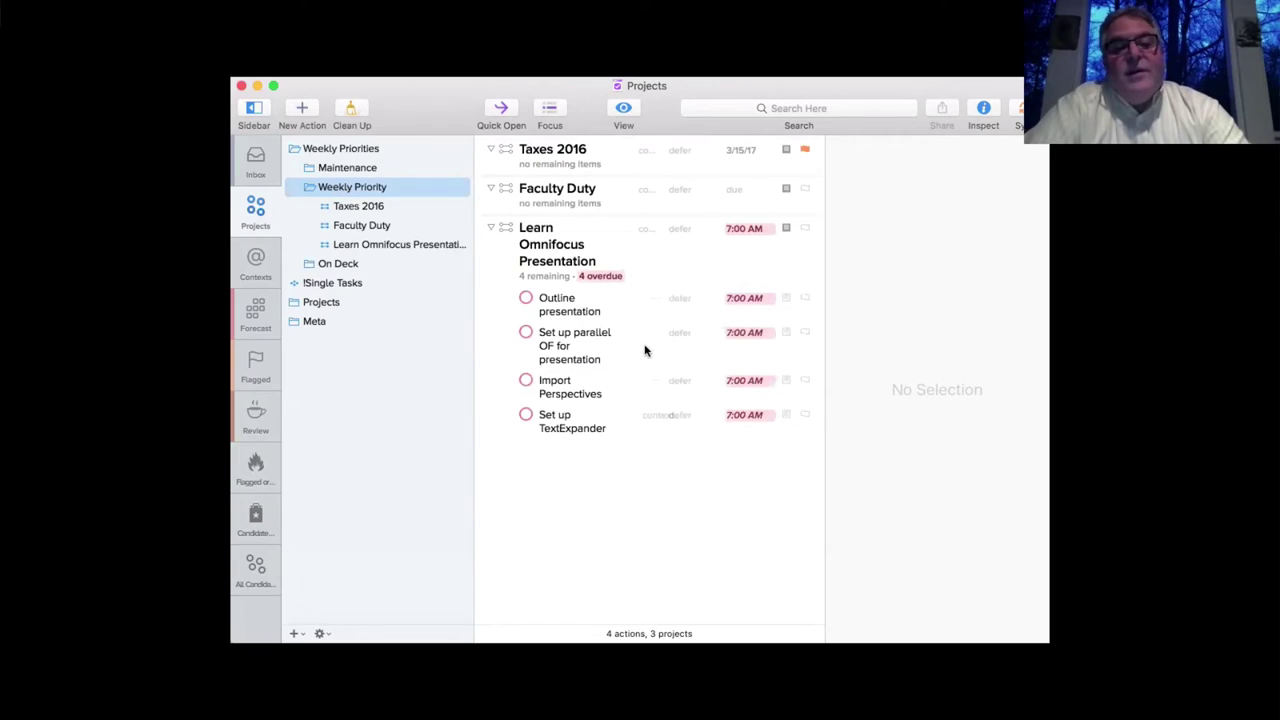
Flag the Outline presentation action and view it in Flagged or Due by Context
{"action": "left_click", "coordinate": [805, 298]}
{"action": "left_click", "coordinate": [806, 299]}
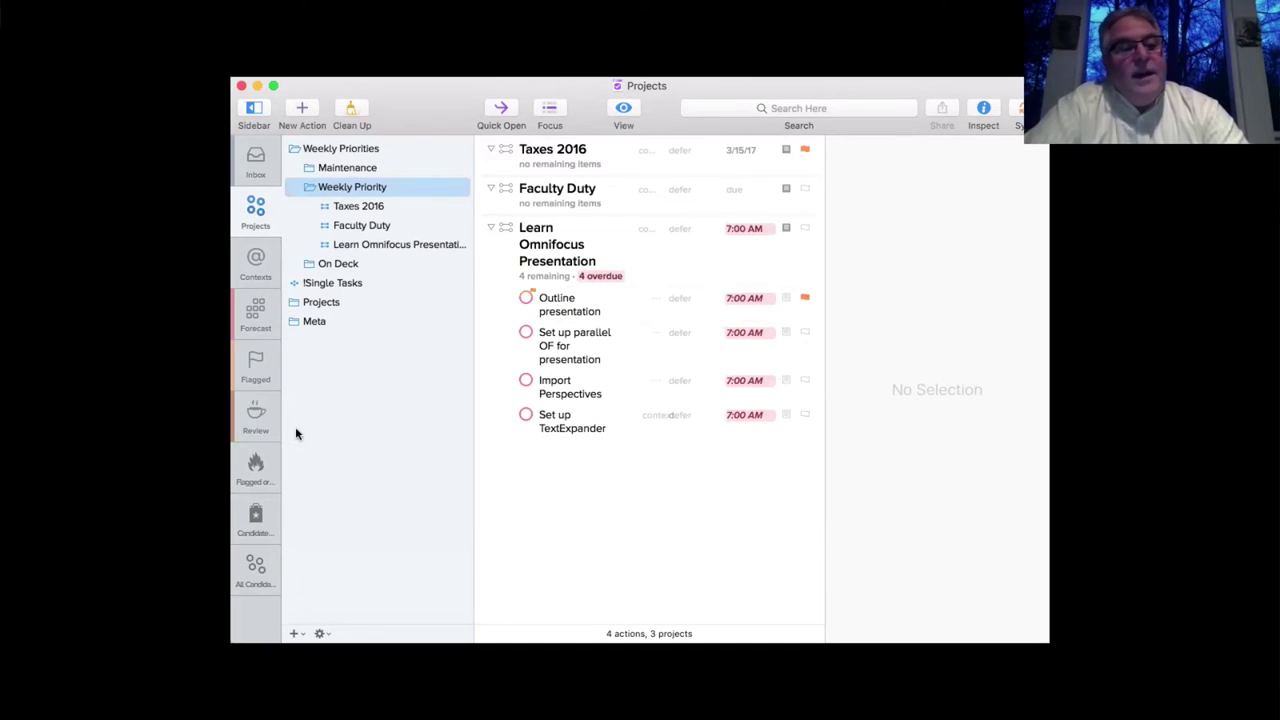
{"action": "left_click", "coordinate": [255, 465]}
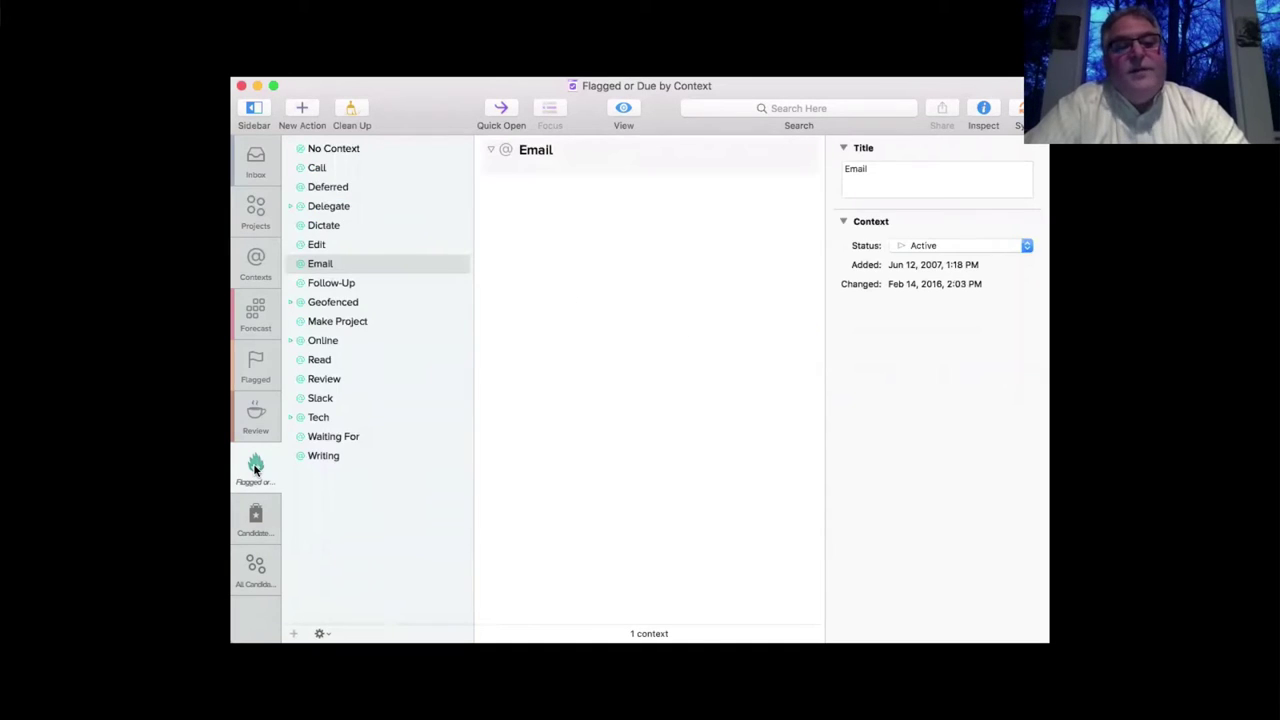
Select No Context to list the four actions without a context
{"action": "left_click", "coordinate": [315, 150]}
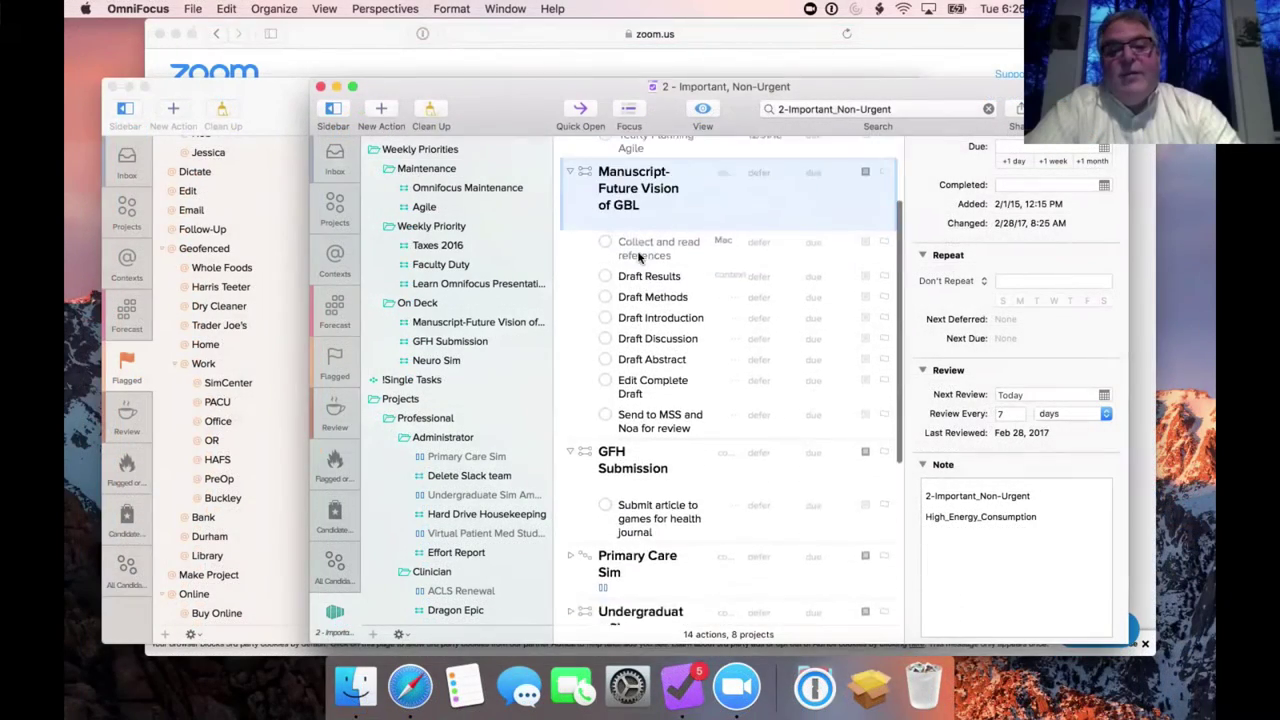
Edit the Manuscript-Future Vision of GBL note after its 2-Important_Non-Urgent and High_Energy_Consumption tags, then move the window
{"action": "scroll", "coordinate": [638, 258], "scroll_direction": "up", "scroll_amount": 3}
{"action": "scroll", "coordinate": [638, 258], "scroll_direction": "up", "scroll_amount": 2}
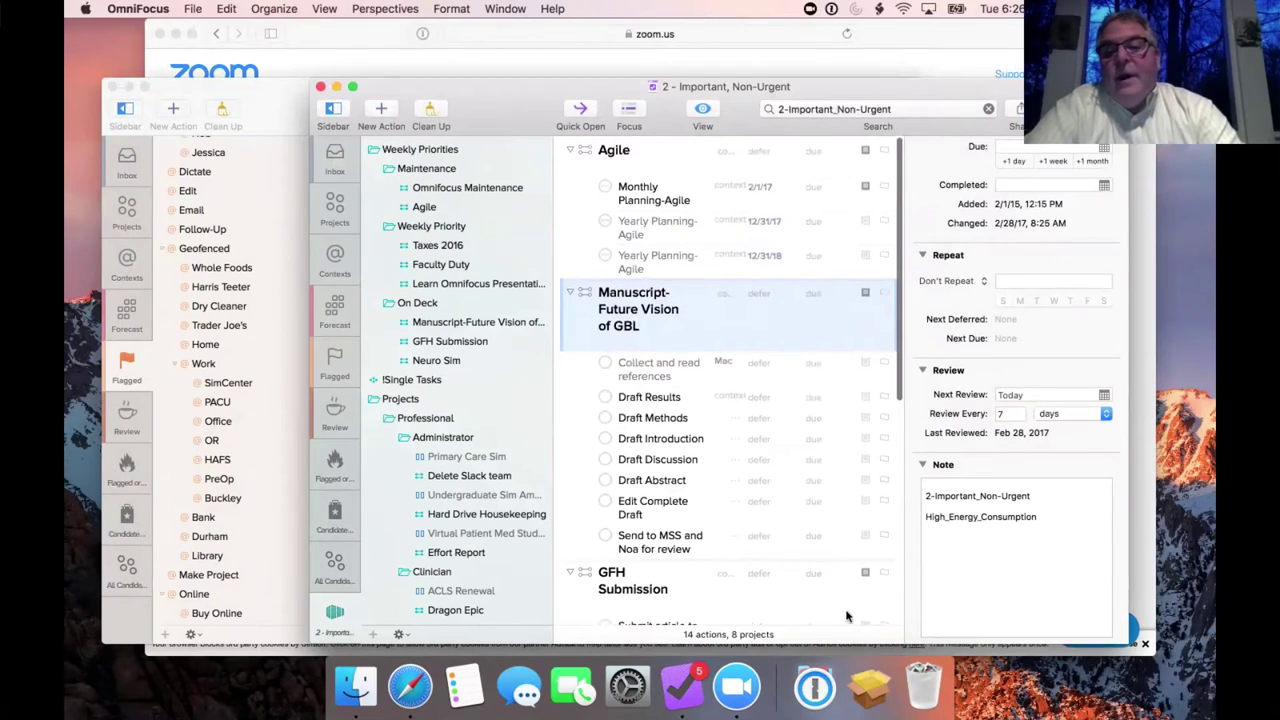
{"action": "left_click", "coordinate": [1048, 494]}
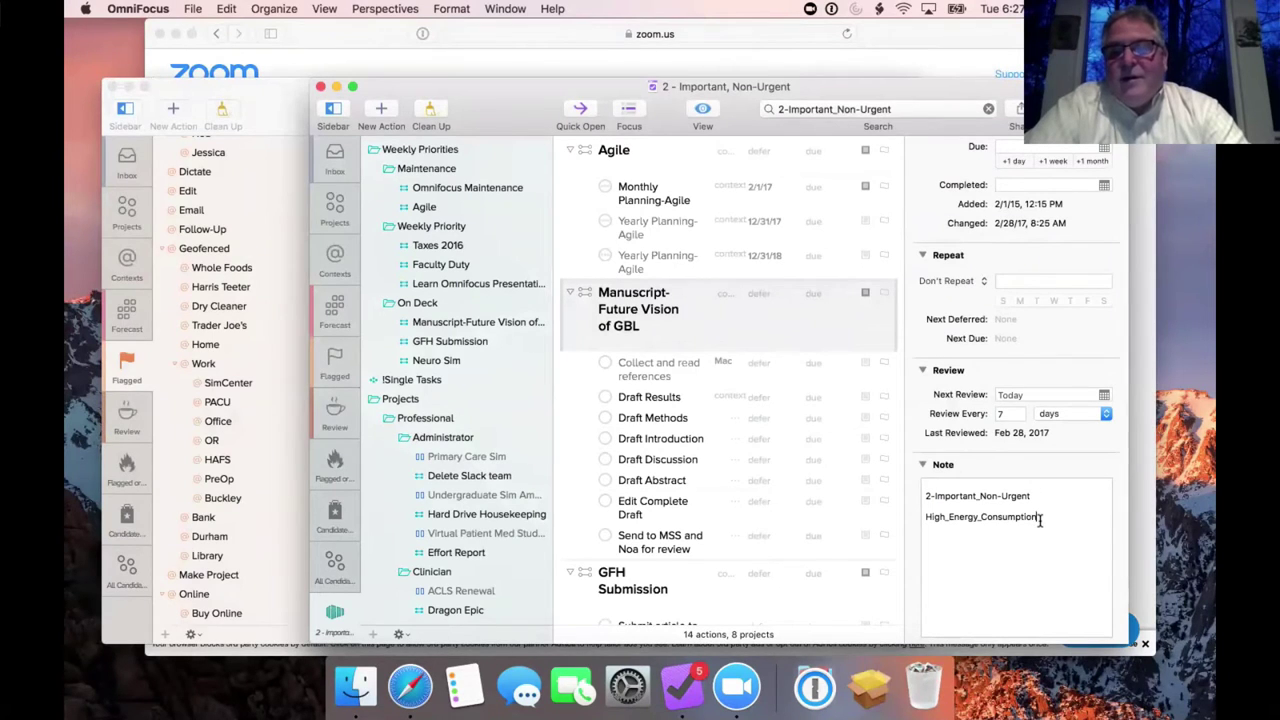
{"action": "left_click", "coordinate": [1043, 517]}
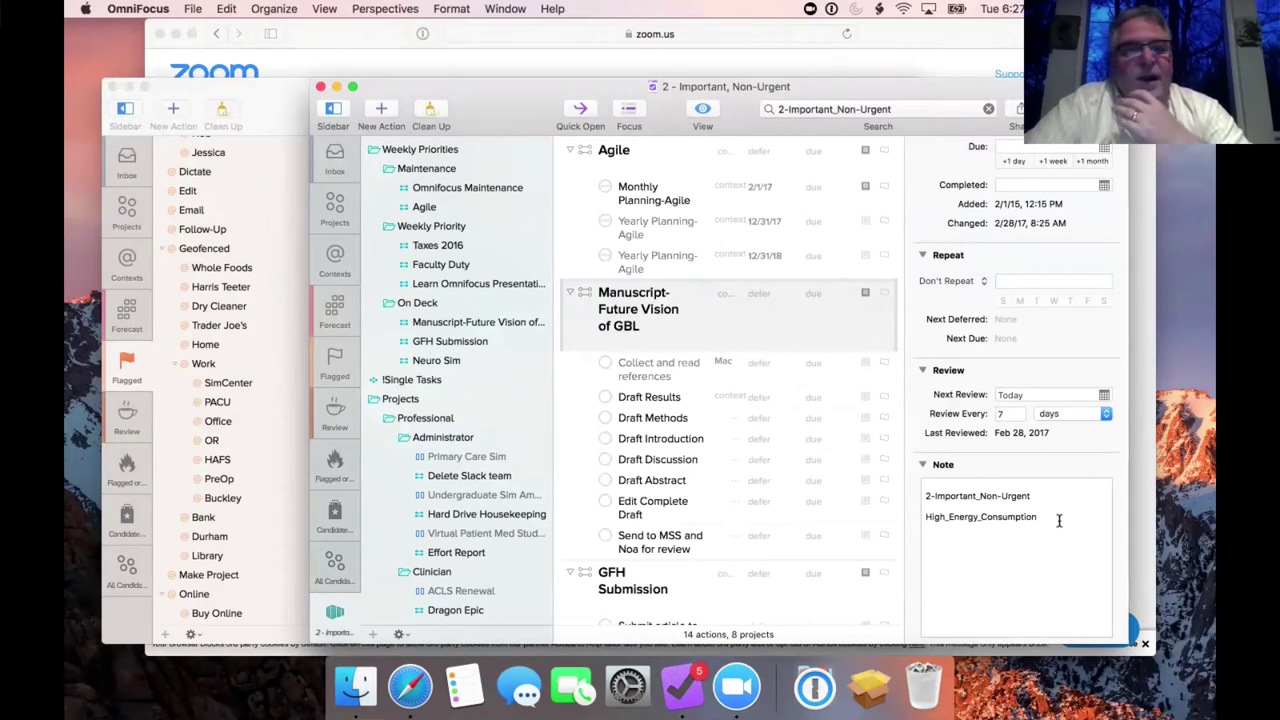
{"action": "left_click_drag", "start_coordinate": [485, 121], "coordinate": [345, 72]}
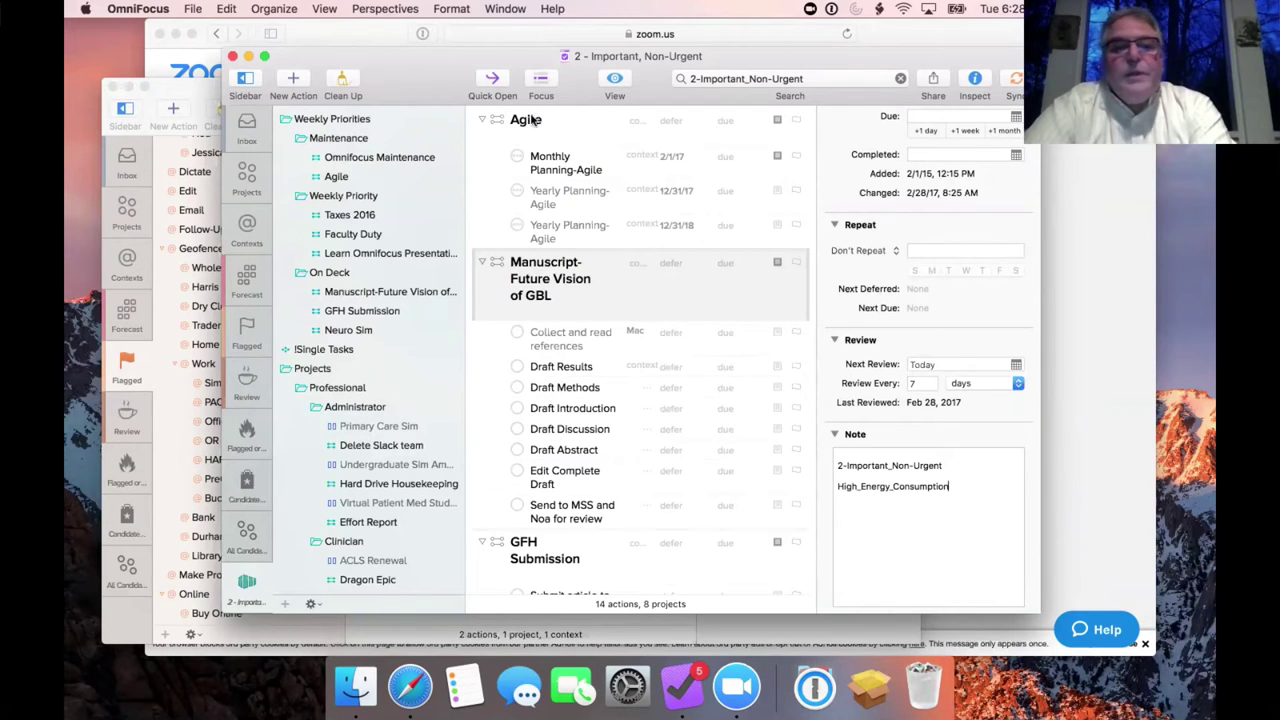
{"action": "left_click_drag", "start_coordinate": [441, 69], "coordinate": [424, 107]}
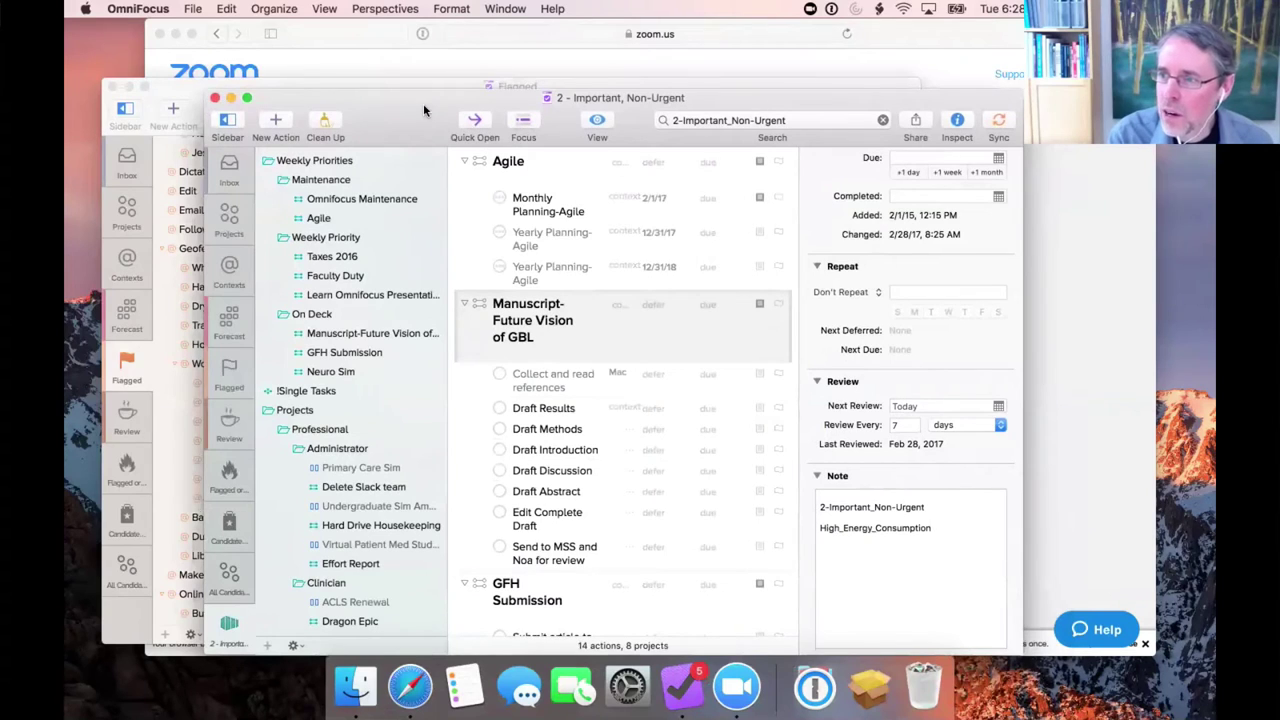
{"action": "left_click", "coordinate": [528, 385]}
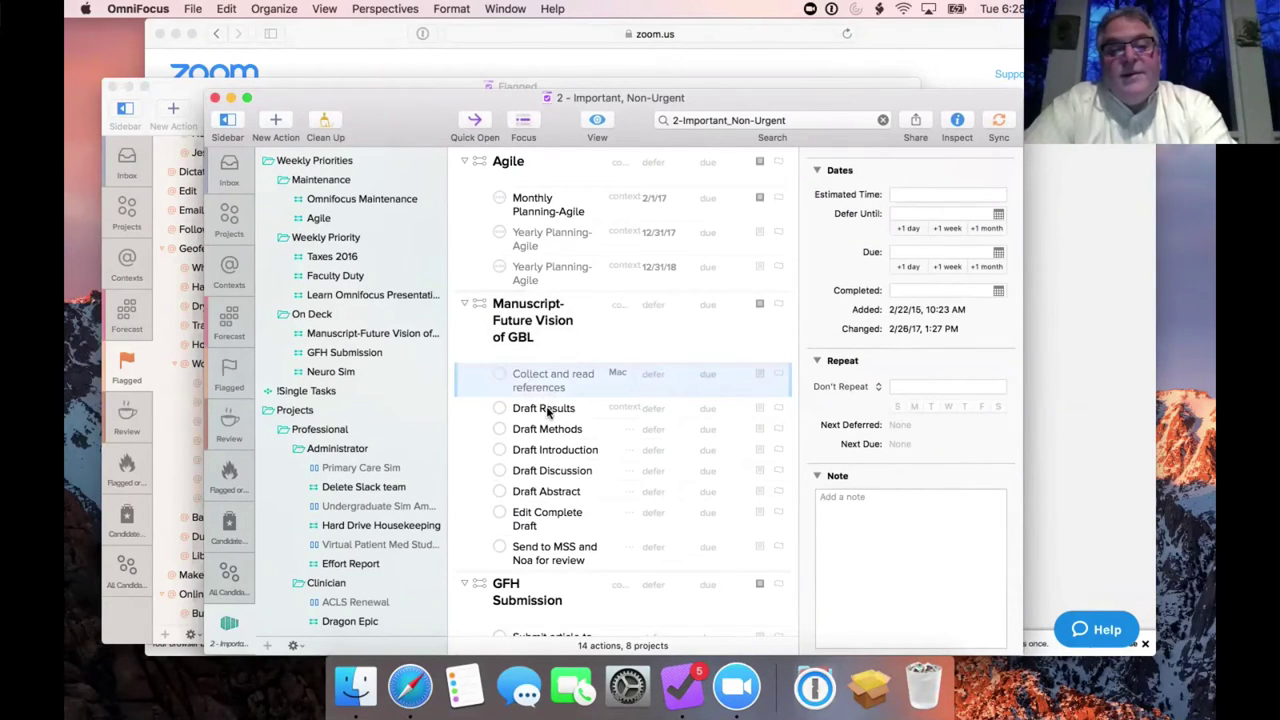
{"action": "left_click", "coordinate": [546, 411]}
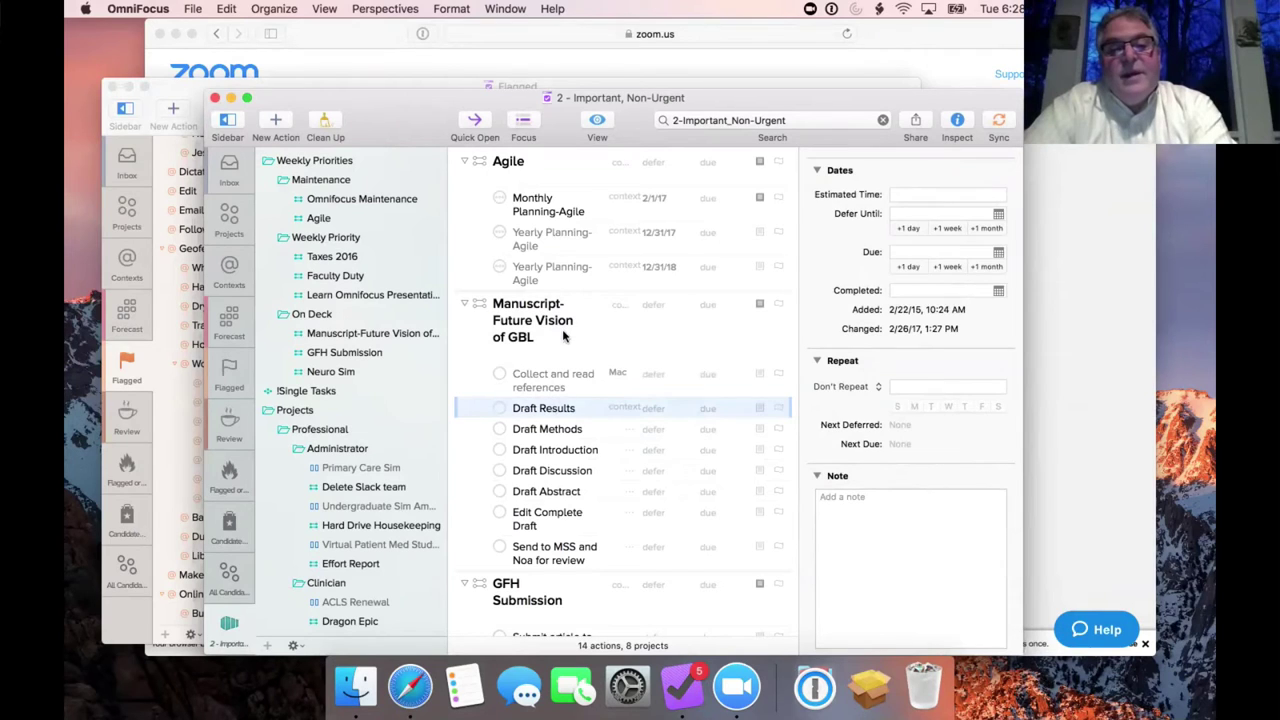
{"action": "left_click", "coordinate": [545, 330]}
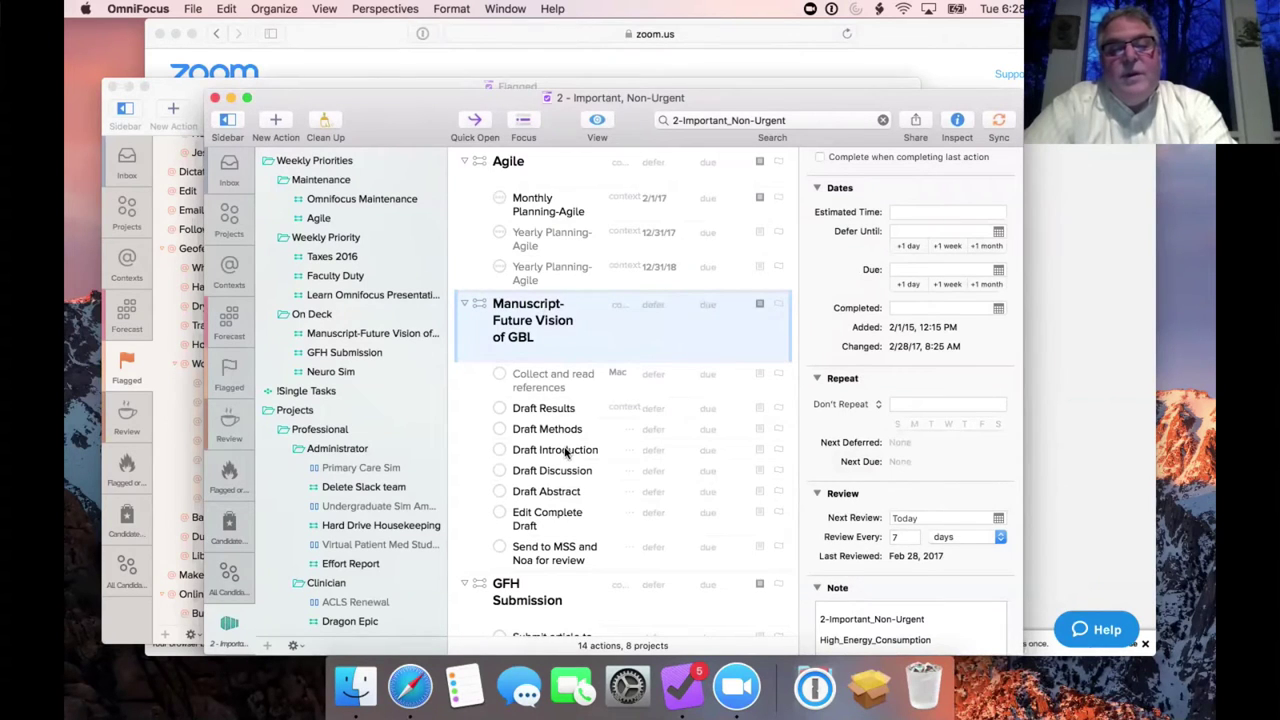
{"action": "scroll", "coordinate": [566, 452], "scroll_direction": "down", "scroll_amount": 4}
{"action": "scroll", "coordinate": [566, 452], "scroll_direction": "down", "scroll_amount": 2}
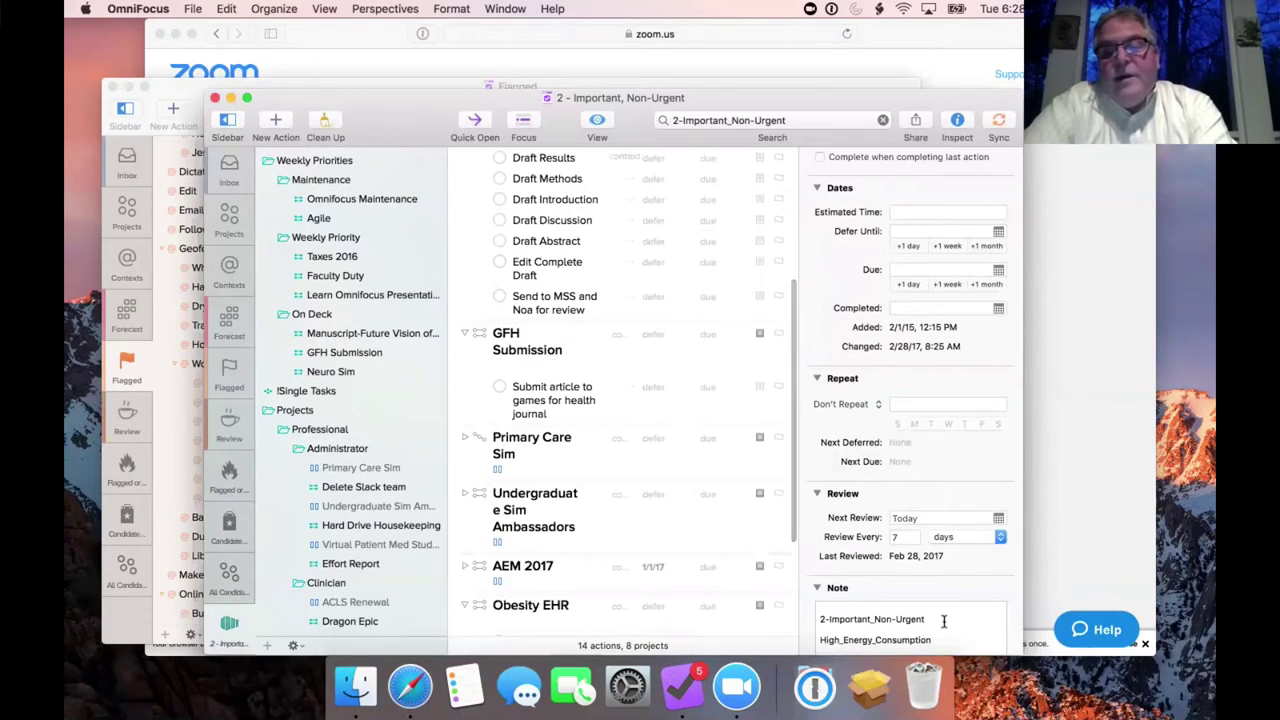
{"action": "scroll", "coordinate": [613, 320], "scroll_direction": "up", "scroll_amount": 5}
{"action": "left_click", "coordinate": [687, 286]}
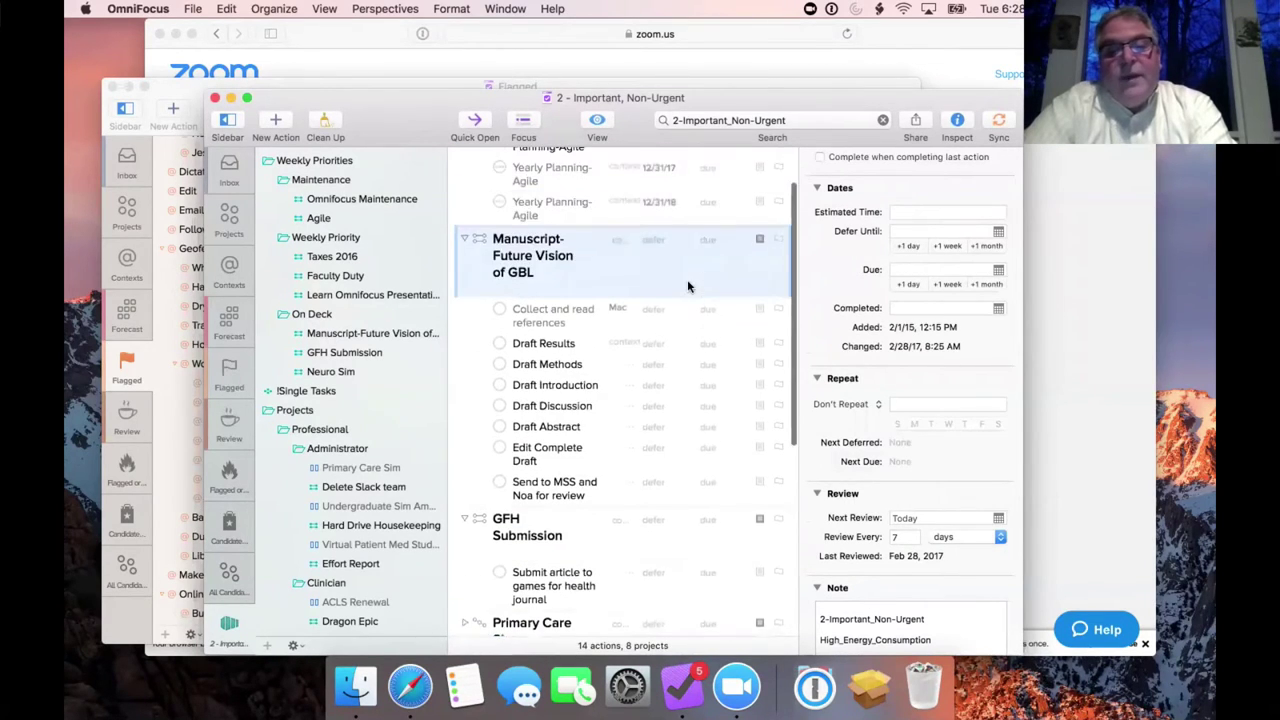
{"action": "scroll", "coordinate": [687, 286], "scroll_direction": "down", "scroll_amount": 2}
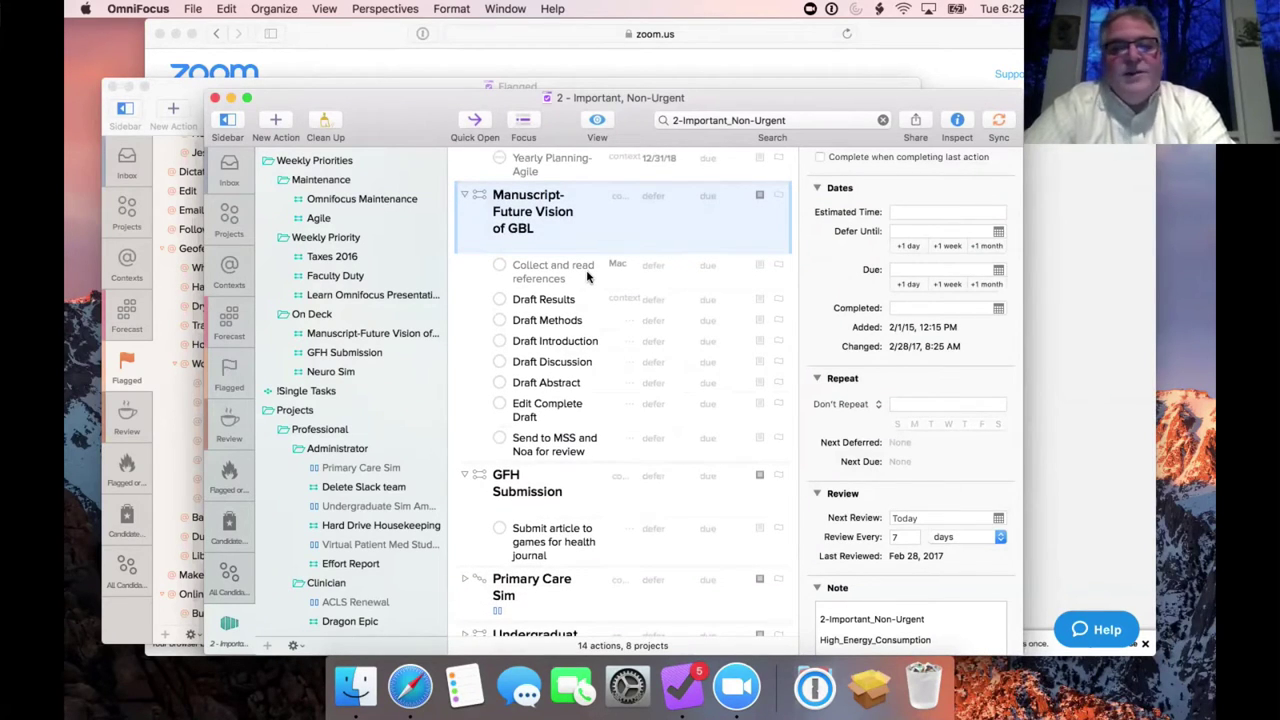
{"action": "scroll", "coordinate": [568, 380], "scroll_direction": "down", "scroll_amount": 2}
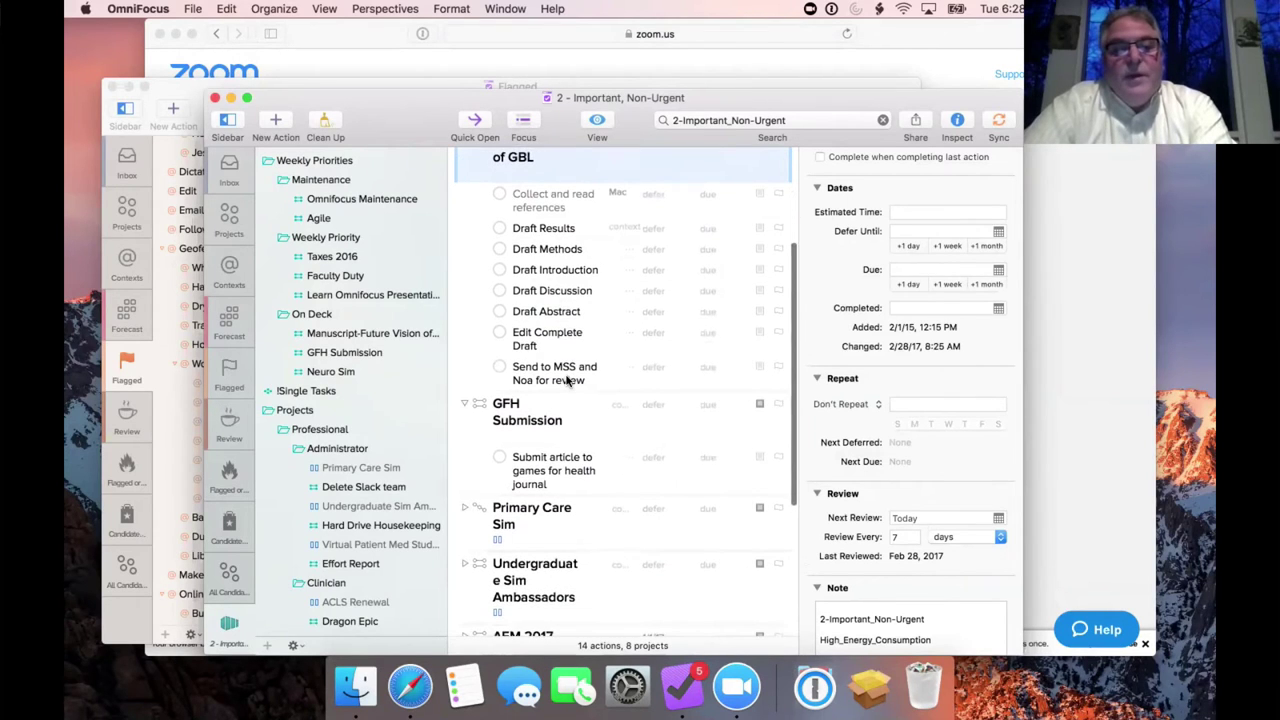
{"action": "scroll", "coordinate": [568, 380], "scroll_direction": "down", "scroll_amount": 5}
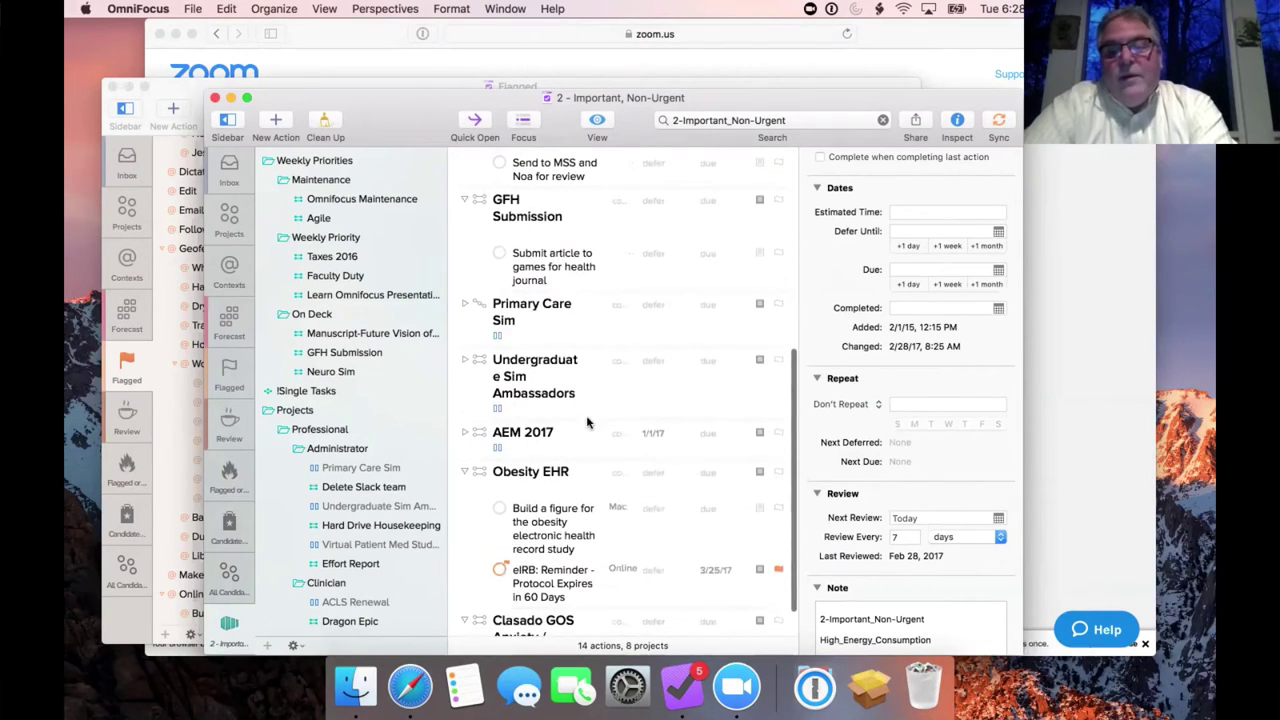
{"action": "scroll", "coordinate": [613, 398], "scroll_direction": "down", "scroll_amount": 1}
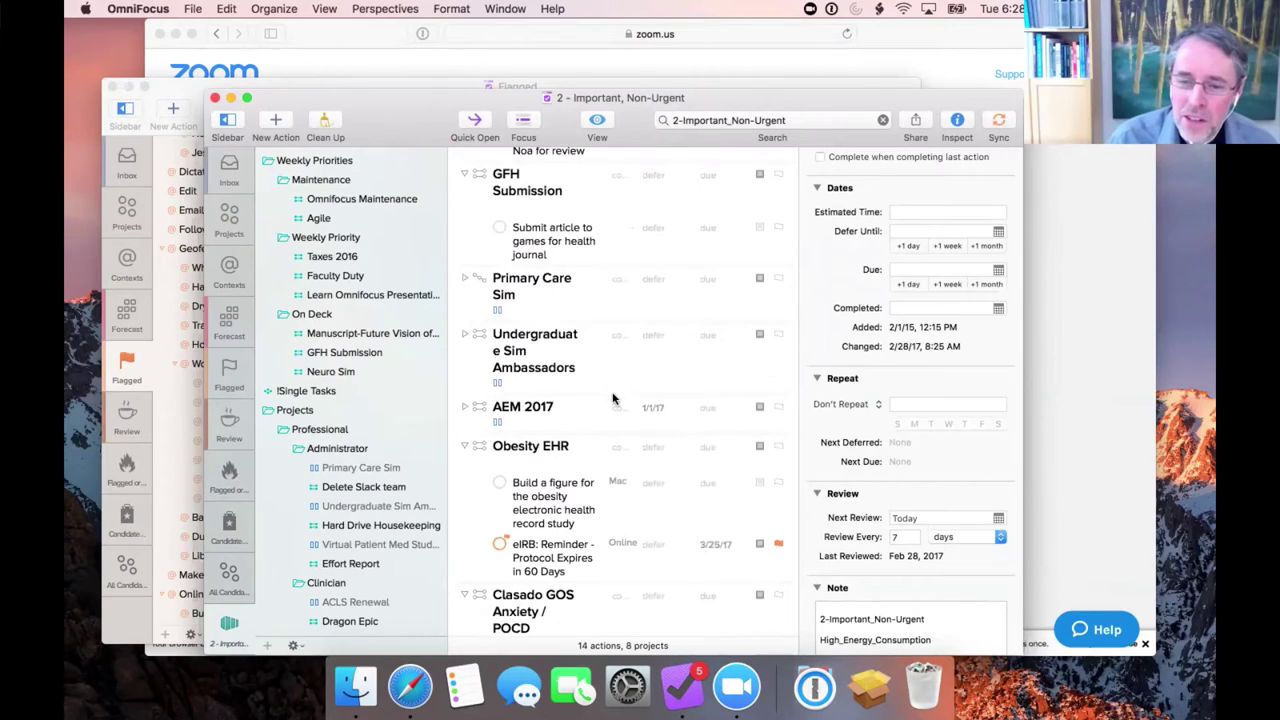
{"action": "scroll", "coordinate": [613, 398], "scroll_direction": "up", "scroll_amount": 3}
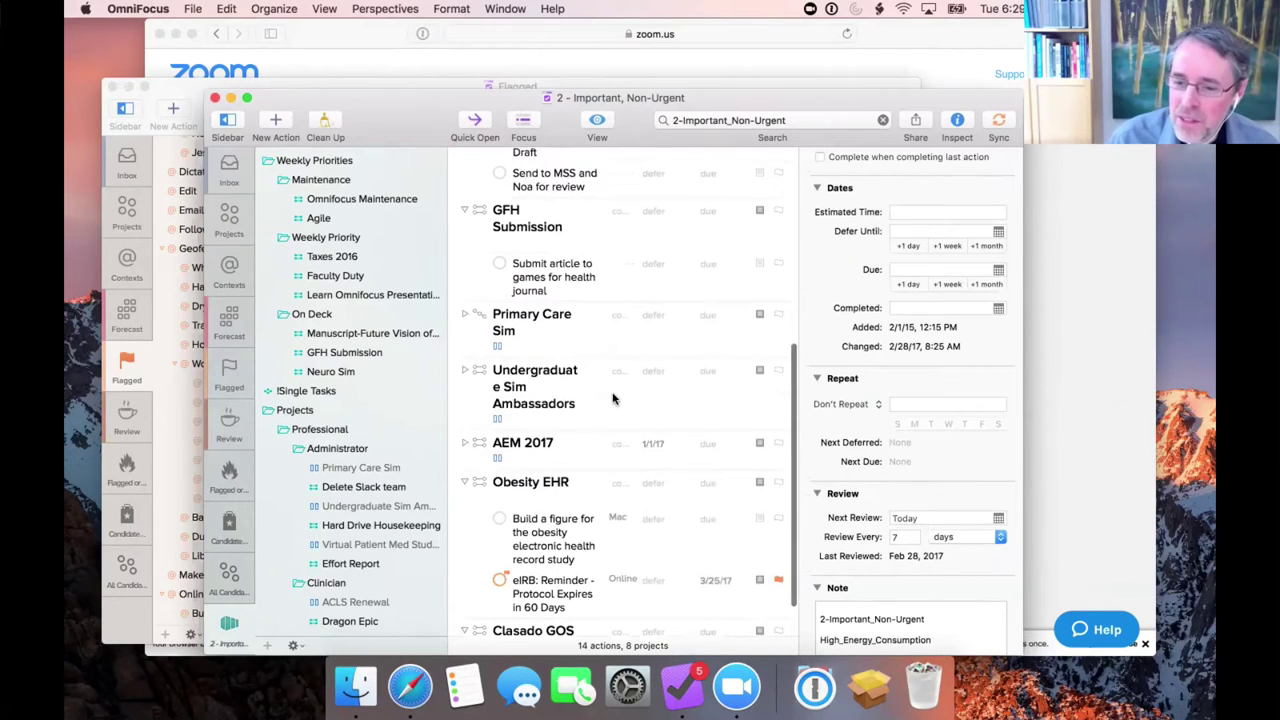
{"action": "scroll", "coordinate": [613, 398], "scroll_direction": "up", "scroll_amount": 8}
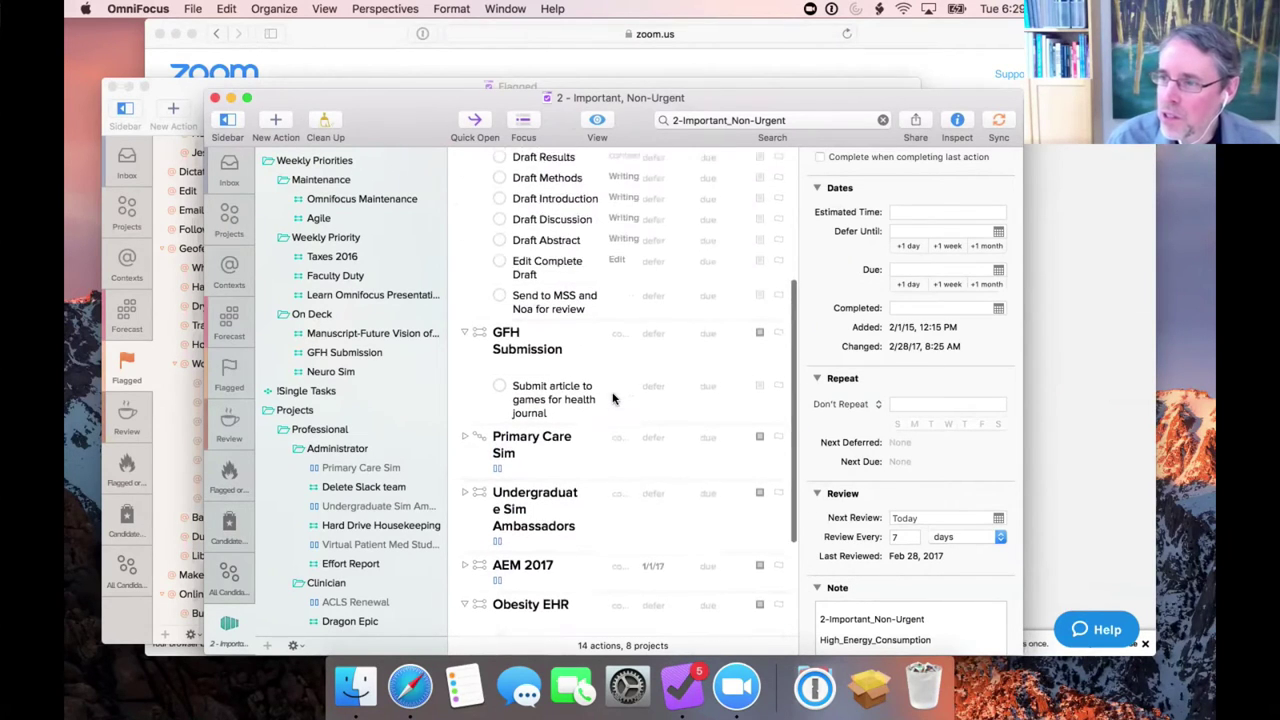
{"action": "scroll", "coordinate": [613, 398], "scroll_direction": "up", "scroll_amount": 1}
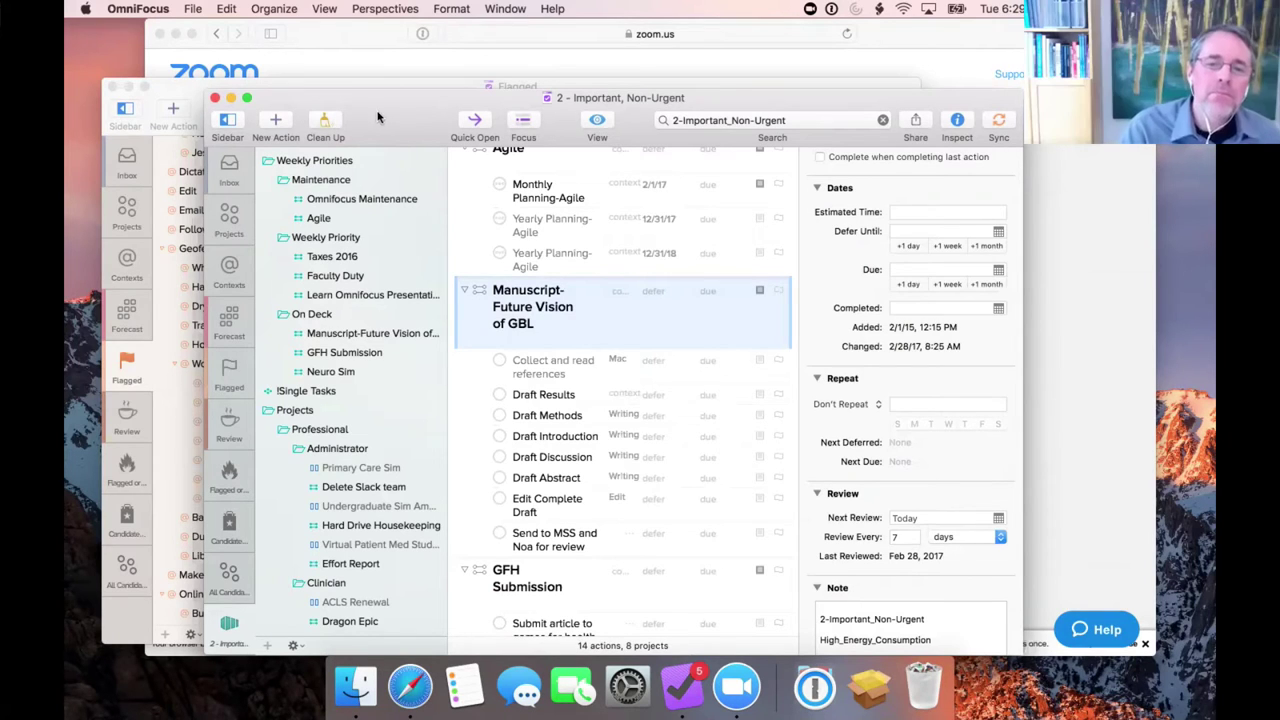
Open the 1 - Important, Urgent and 2 - Important, Non-Urgent perspectives in separate windows
{"action": "left_click", "coordinate": [412, 8]}
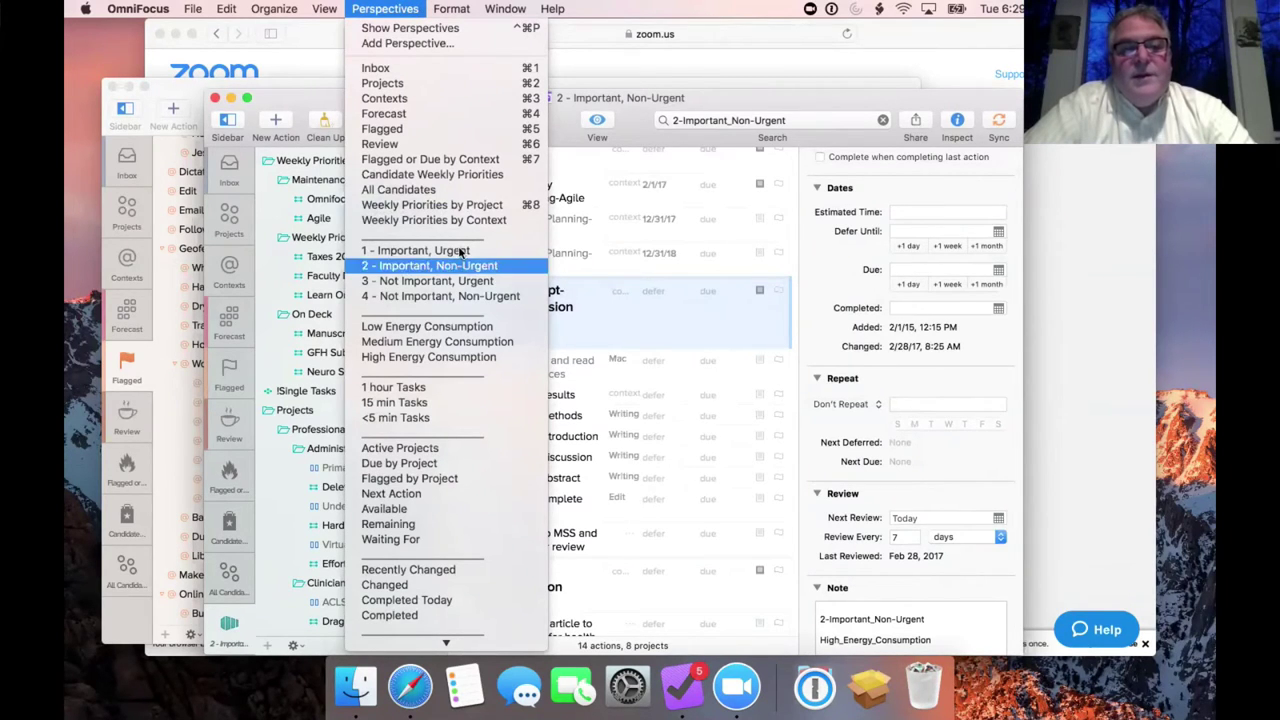
{"action": "left_click", "coordinate": [459, 252]}
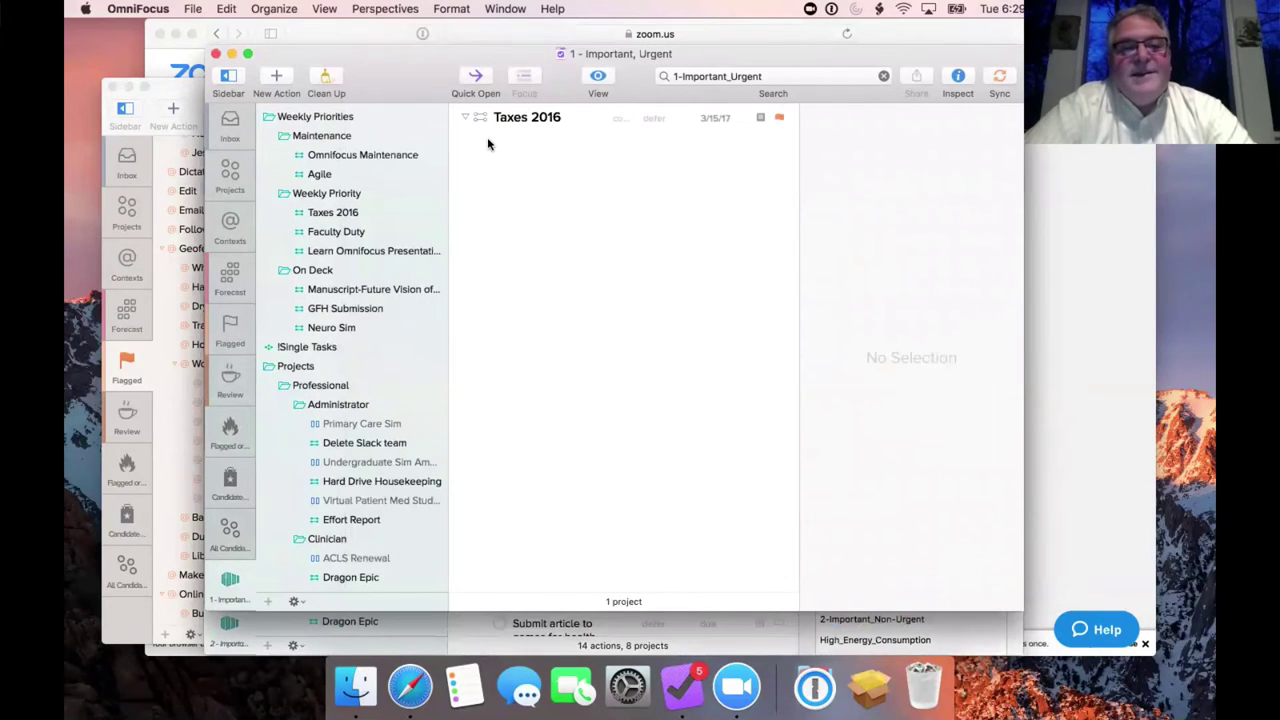
{"action": "left_click", "coordinate": [274, 8]}
{"action": "mouse_move", "coordinate": [314, 8]}
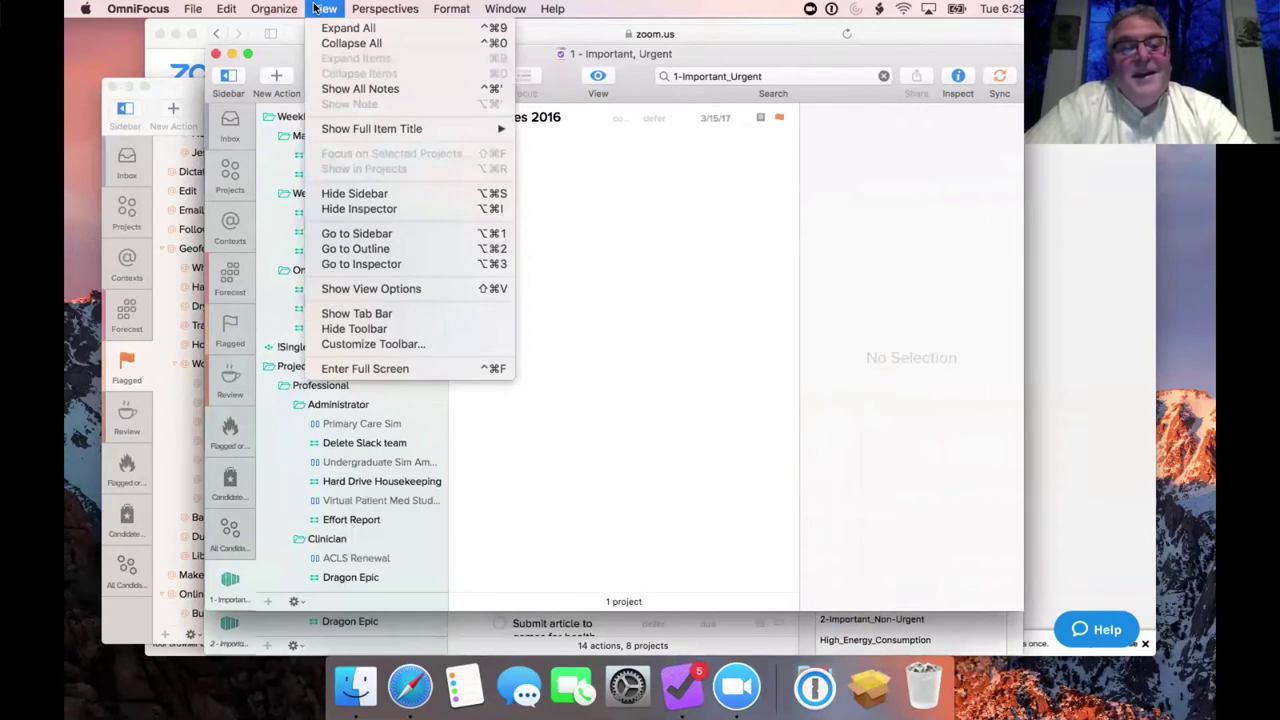
{"action": "mouse_move", "coordinate": [389, 8]}
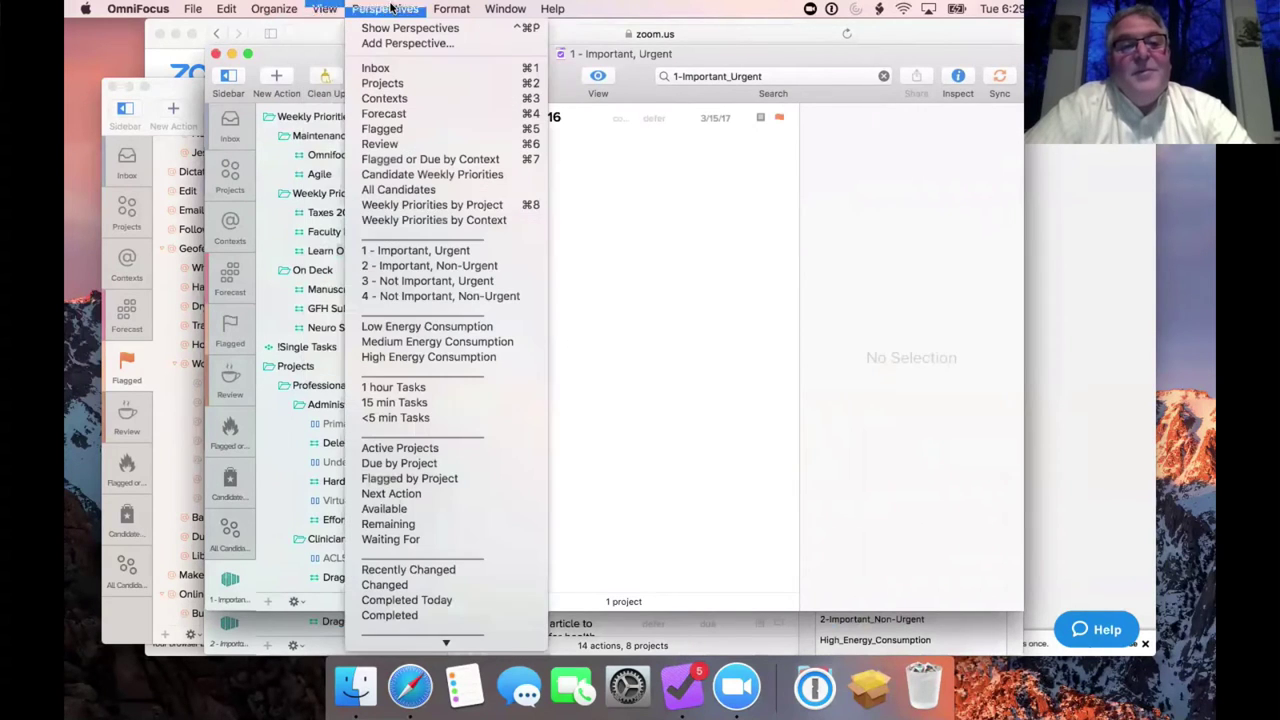
{"action": "left_click", "coordinate": [402, 268]}
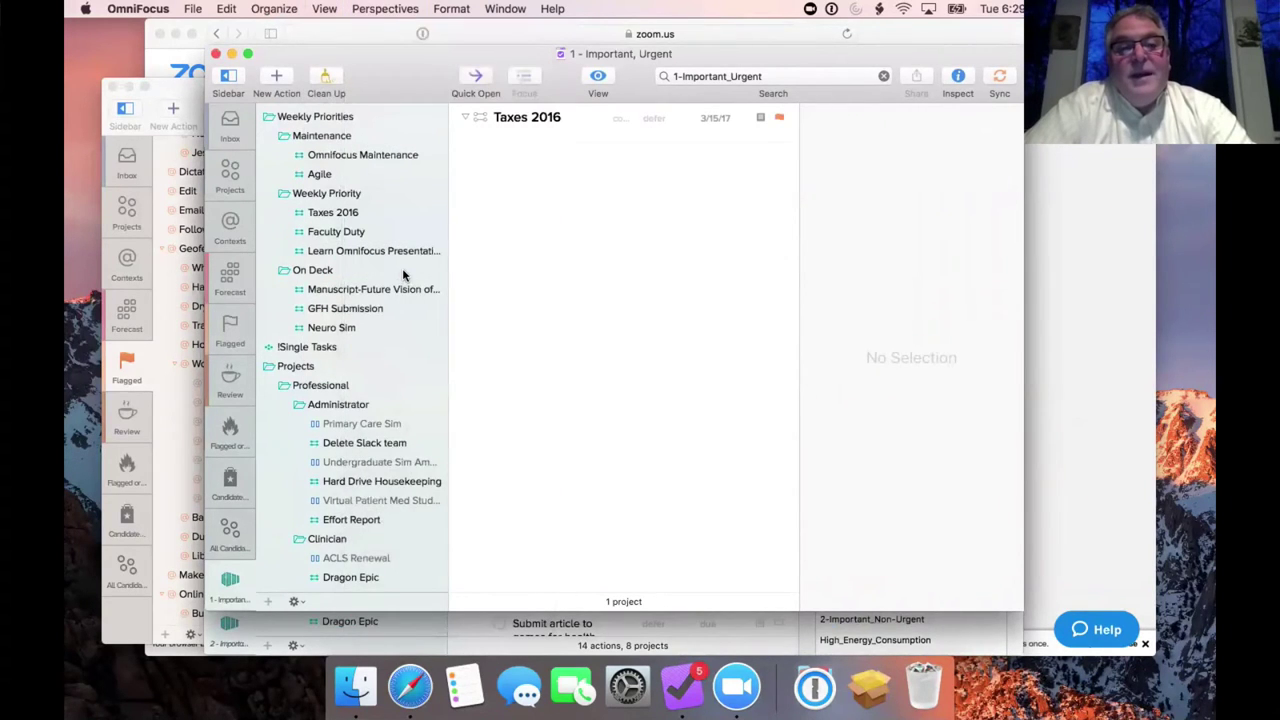
{"action": "scroll", "coordinate": [608, 371], "scroll_direction": "down", "scroll_amount": 10}
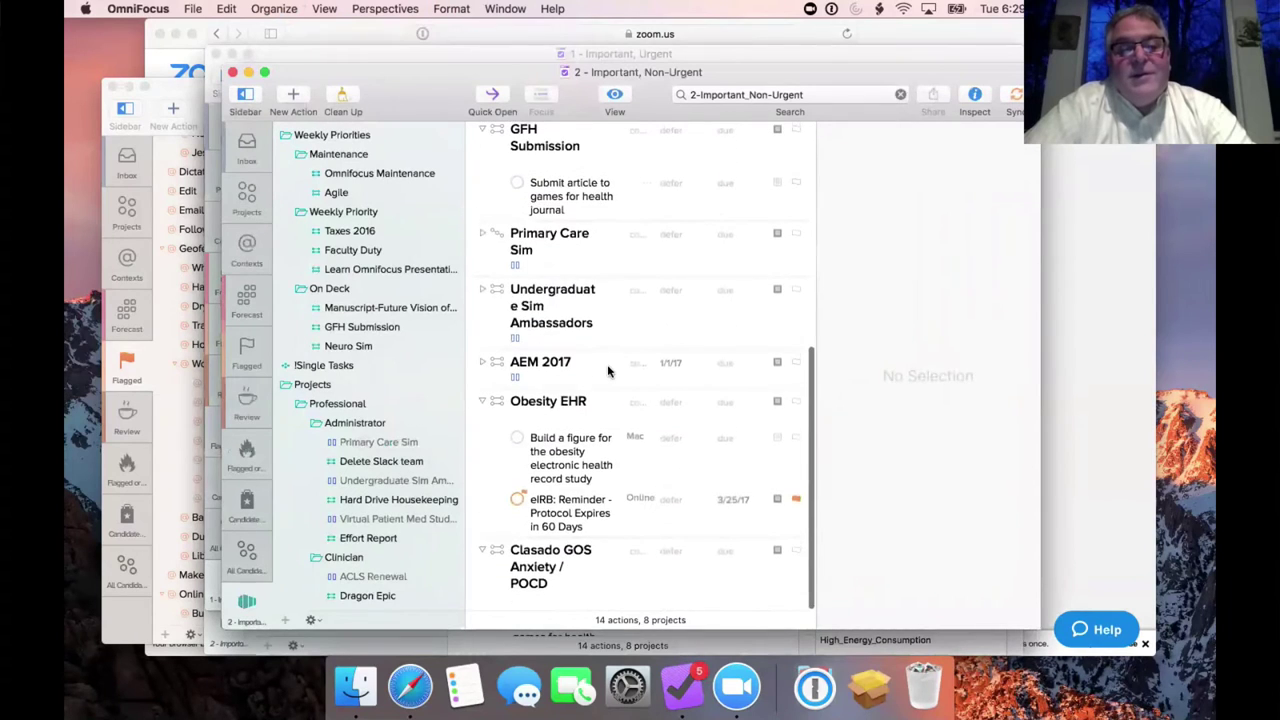
{"action": "scroll", "coordinate": [607, 371], "scroll_direction": "up", "scroll_amount": 5}
{"action": "left_click", "coordinate": [385, 8]}
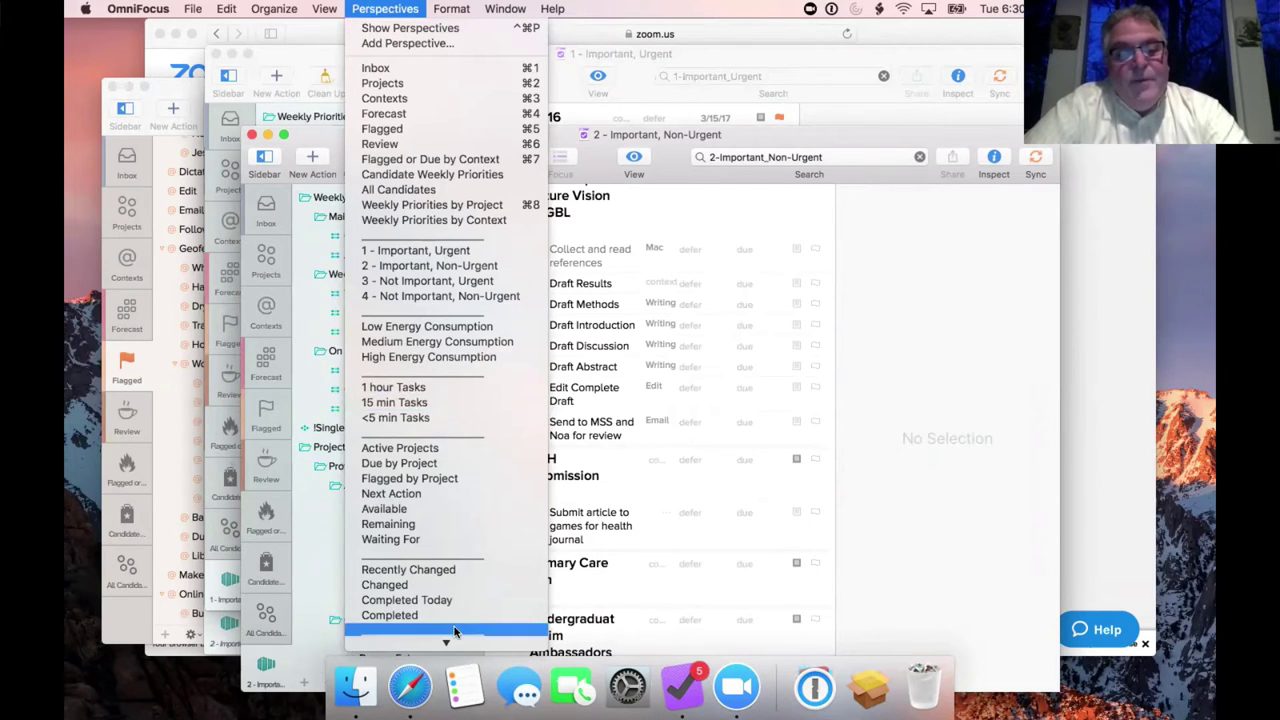
Switch the front window to Projects, then to the Weekly Priorities by Project perspective
{"action": "left_click", "coordinate": [297, 466]}
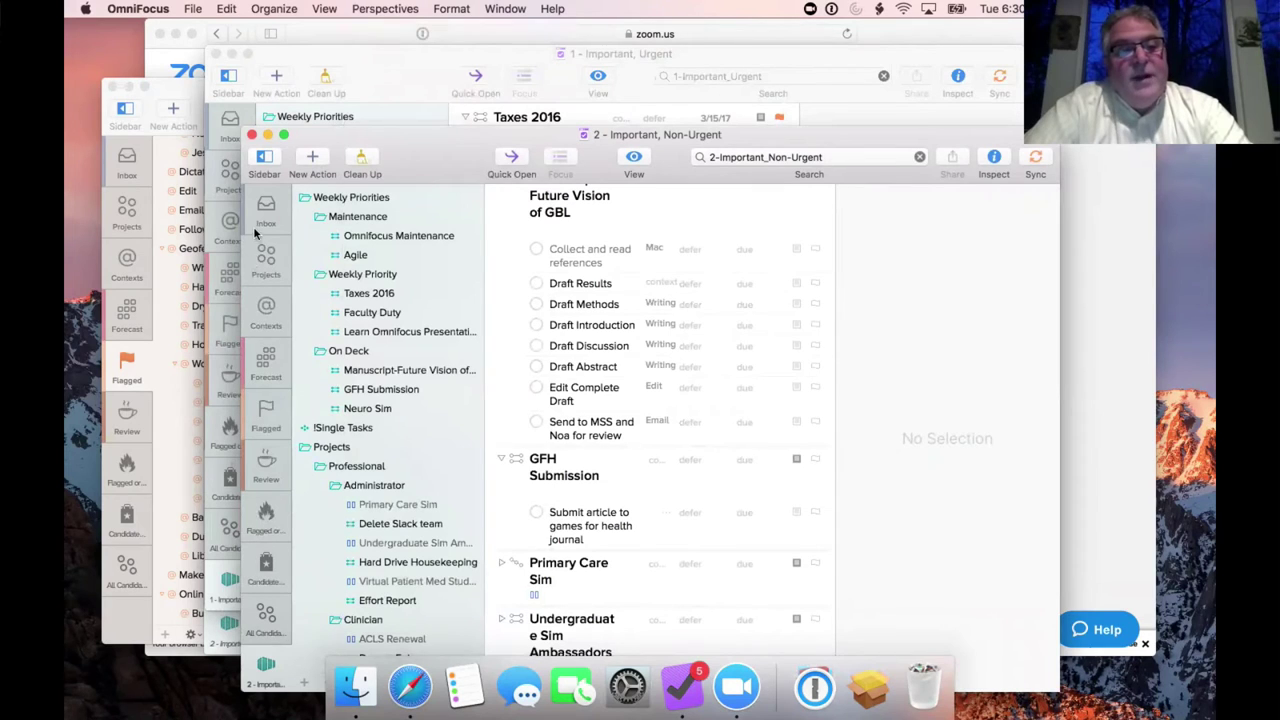
{"action": "left_click", "coordinate": [266, 257]}
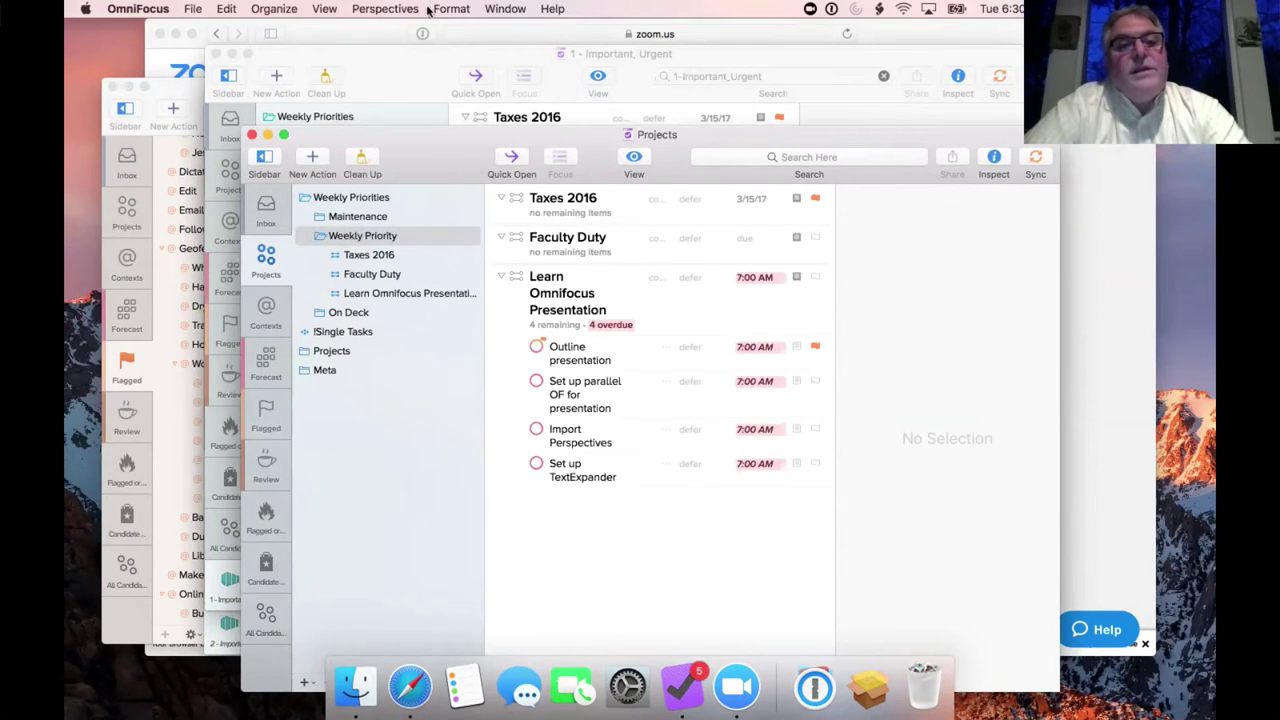
{"action": "left_click", "coordinate": [392, 9]}
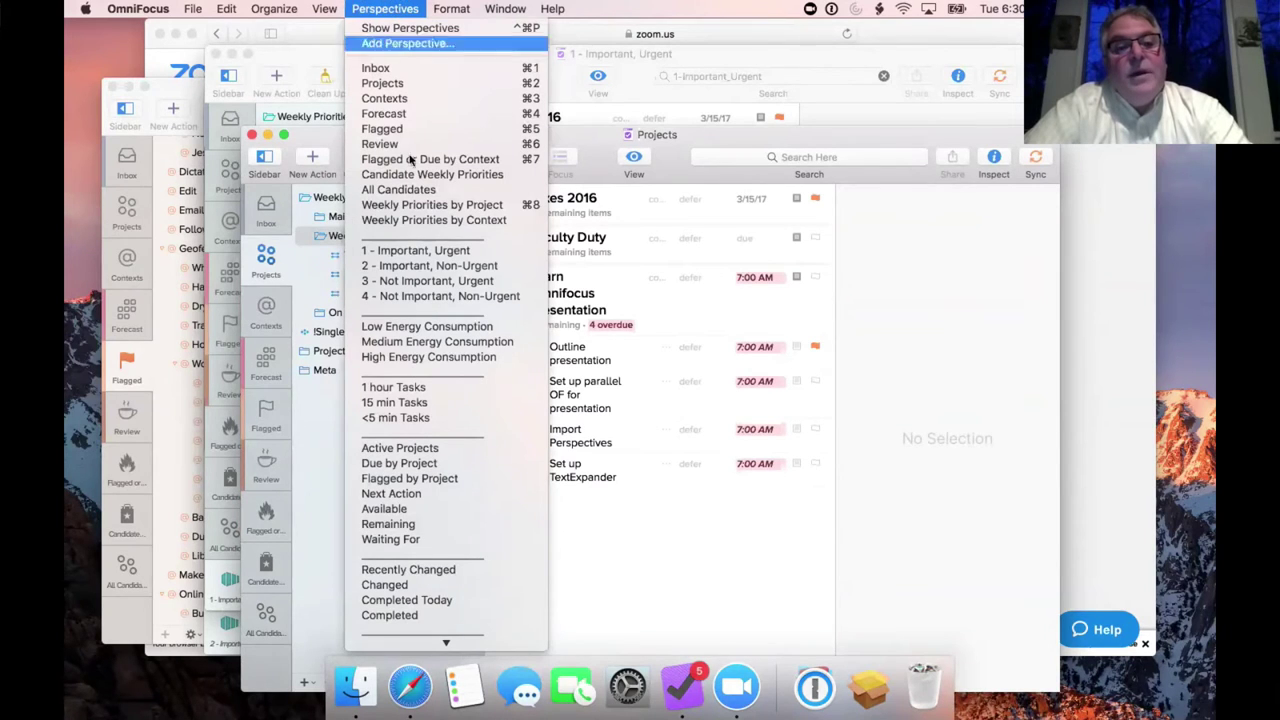
{"action": "left_click", "coordinate": [428, 206]}
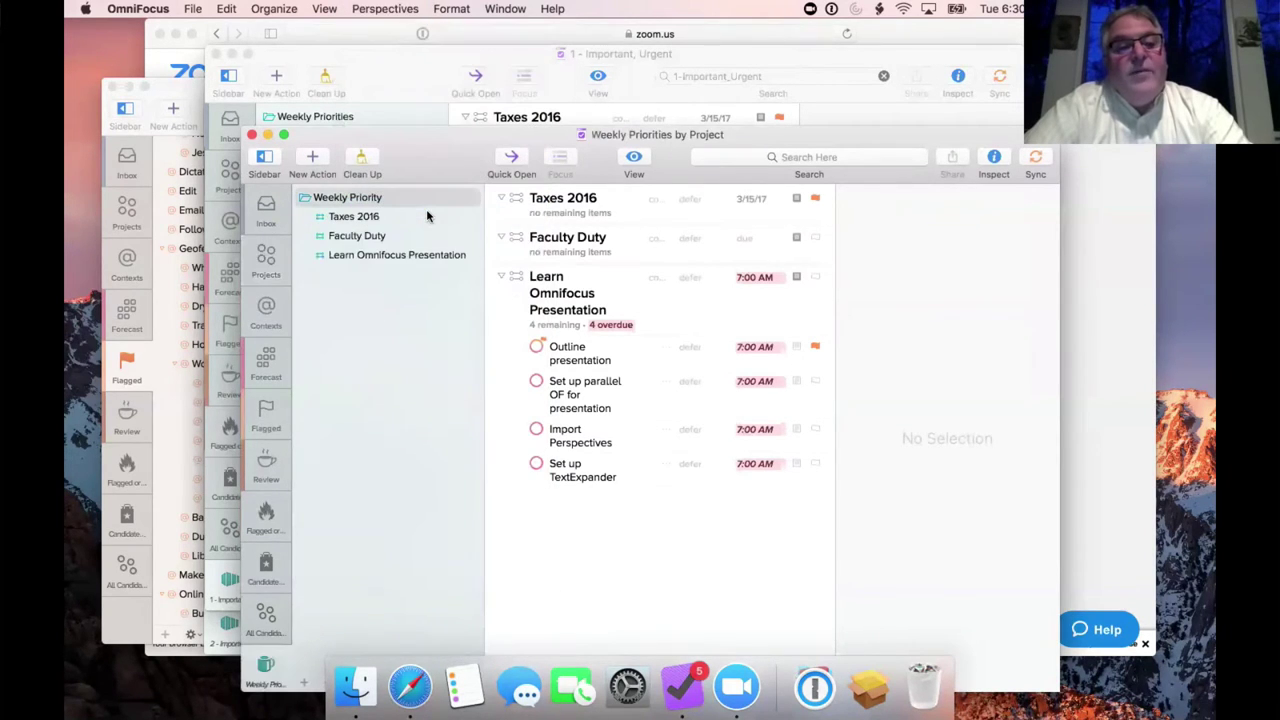
Move the Weekly Priorities by Project window up and left, then focus on the Taxes 2016 project
{"action": "left_click", "coordinate": [380, 8]}
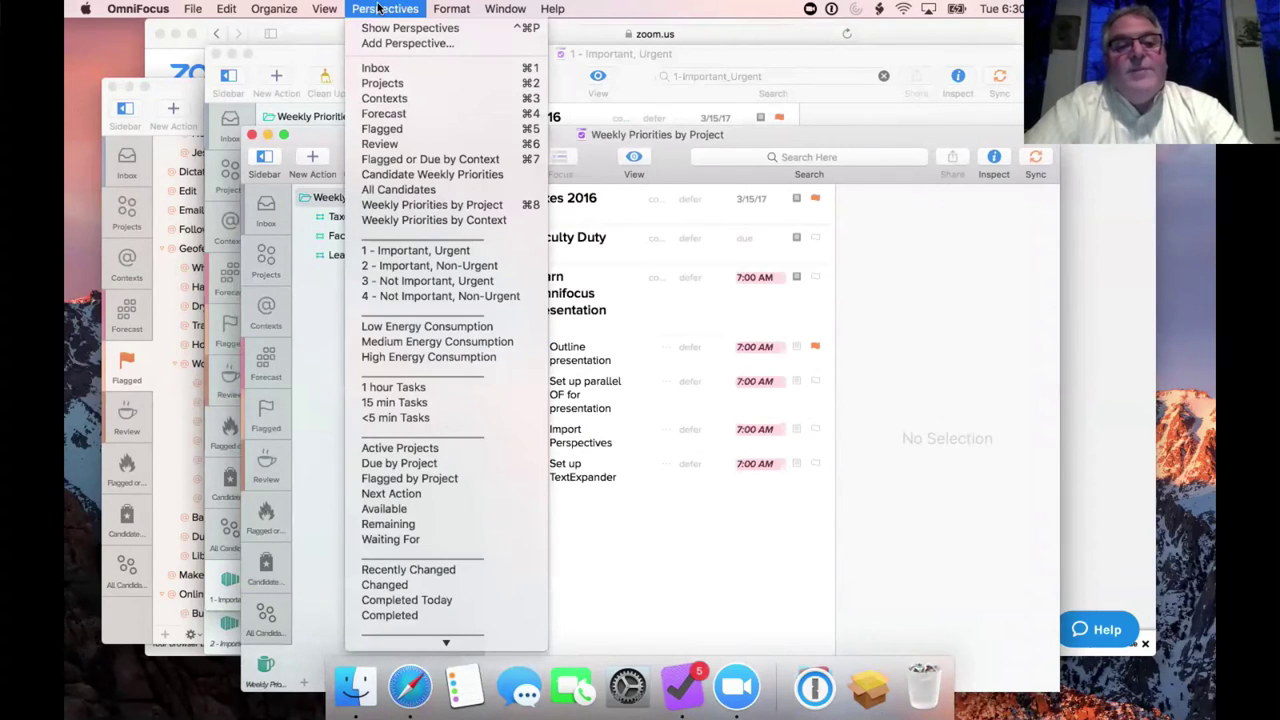
{"action": "left_click", "coordinate": [380, 8]}
{"action": "left_click", "coordinate": [380, 8]}
{"action": "left_click", "coordinate": [380, 8]}
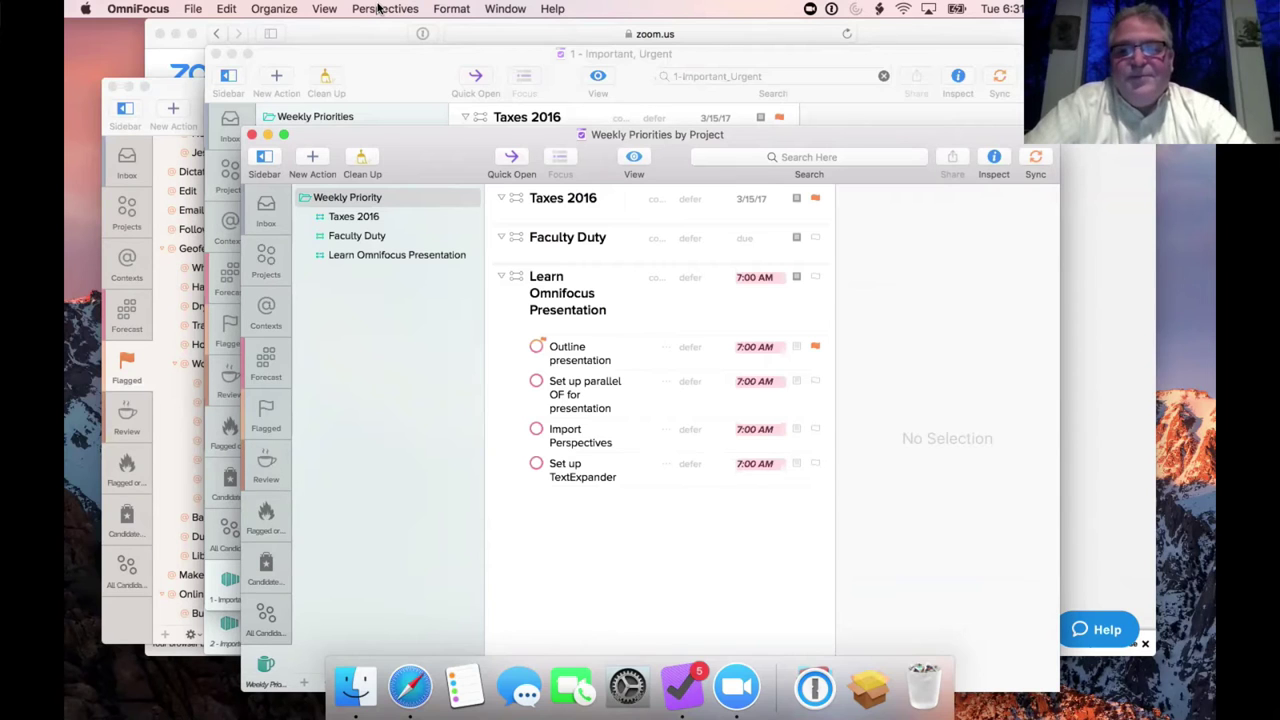
{"action": "left_click_drag", "start_coordinate": [452, 155], "coordinate": [375, 78]}
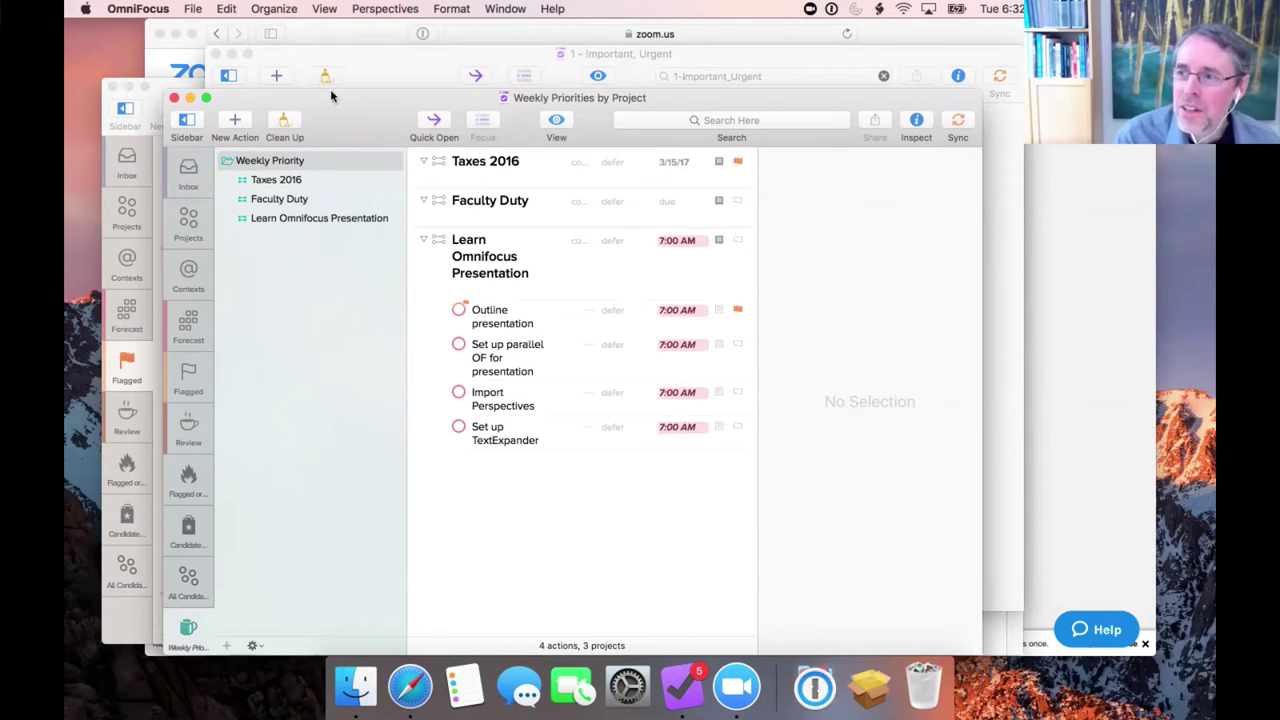
{"action": "left_click", "coordinate": [314, 181]}
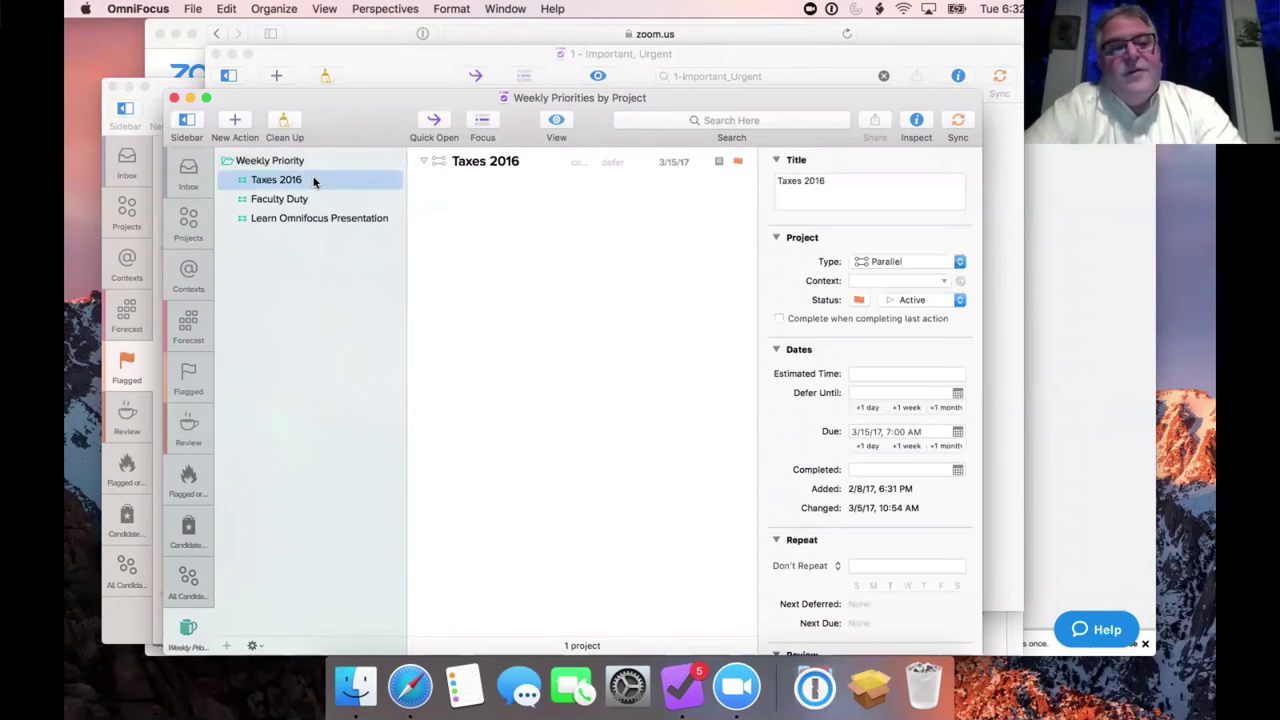
Change the Taxes 2016 project's status from Active to Completed
{"action": "left_click", "coordinate": [910, 300]}
{"action": "left_click", "coordinate": [910, 349]}
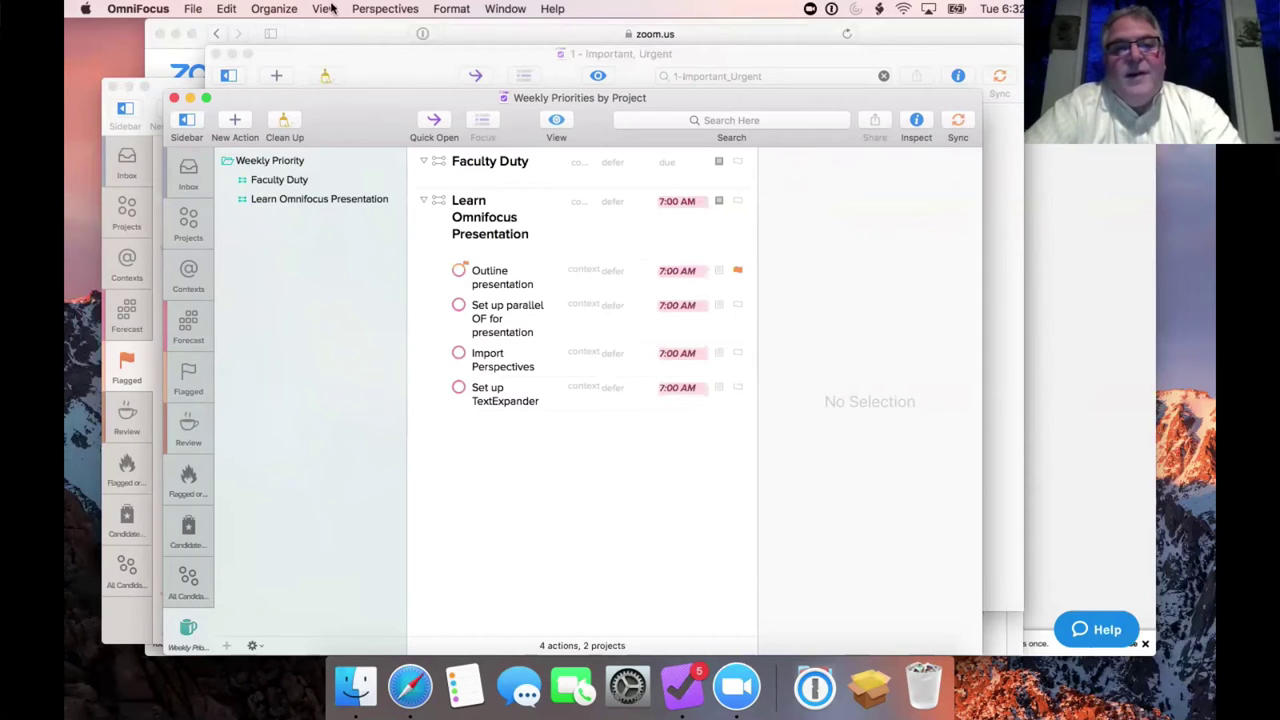
Switch to the 2 - Important, Non-Urgent perspective, then to the Contexts view
{"action": "left_click", "coordinate": [389, 9]}
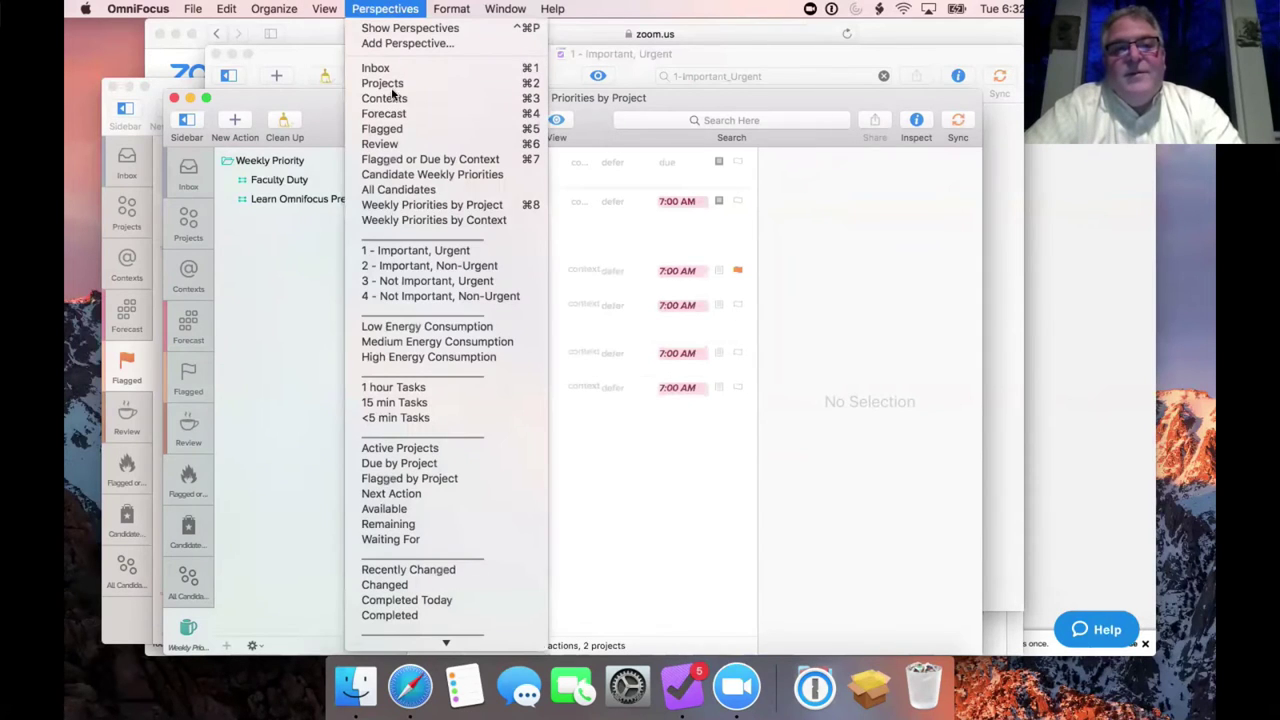
{"action": "left_click", "coordinate": [400, 268]}
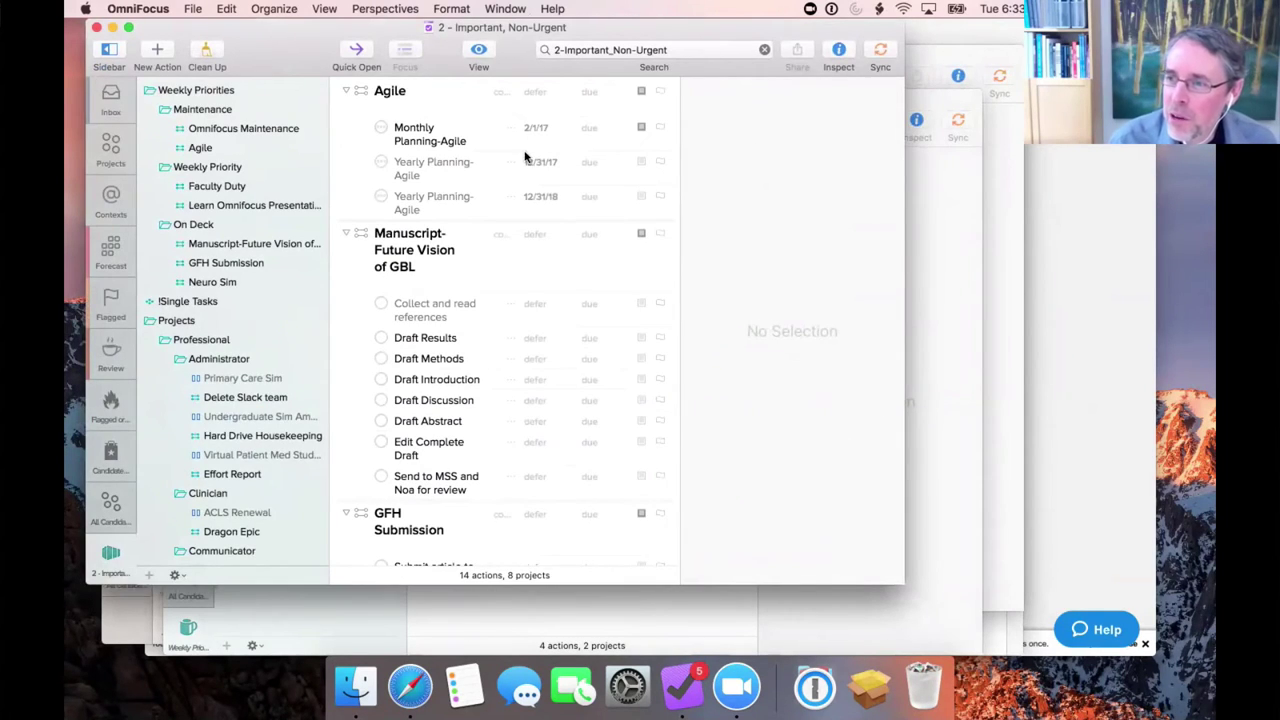
{"action": "left_click", "coordinate": [116, 202]}
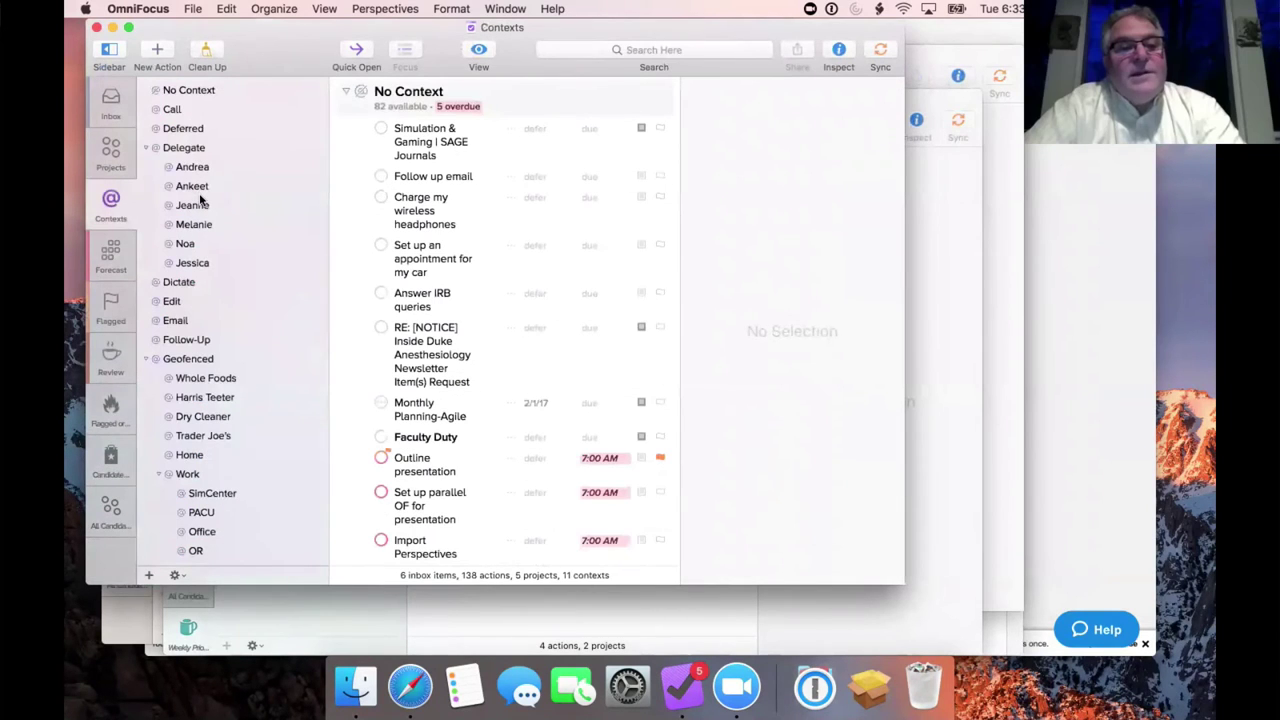
Collapse Delegate, Geofenced and Online, toggle Delegate open and shut, then expand Geofenced
{"action": "left_click", "coordinate": [146, 148]}
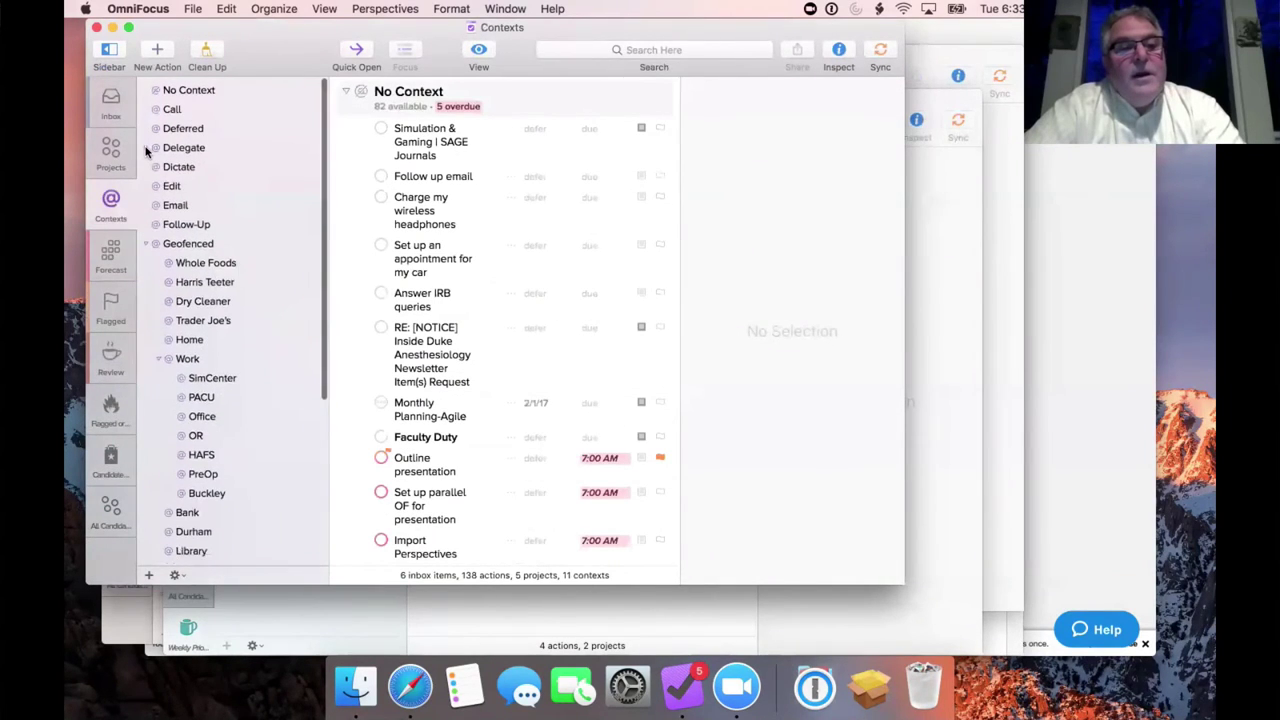
{"action": "left_click", "coordinate": [145, 244]}
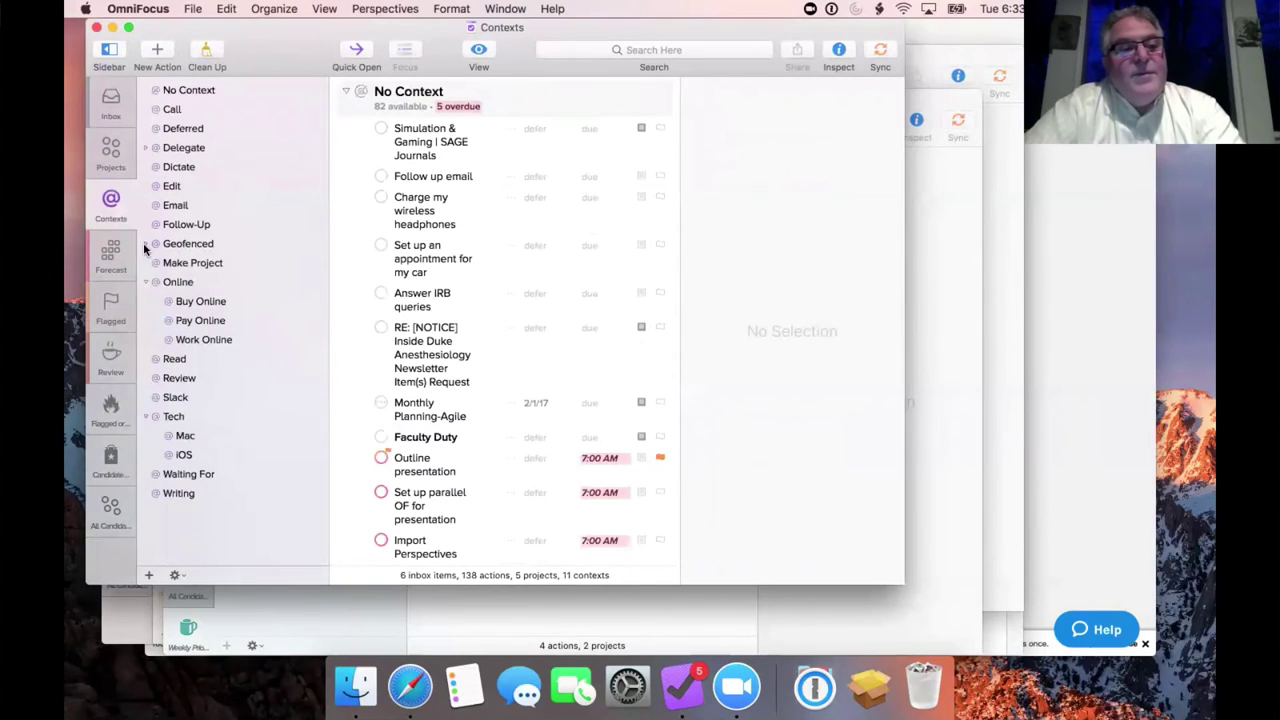
{"action": "left_click", "coordinate": [145, 280]}
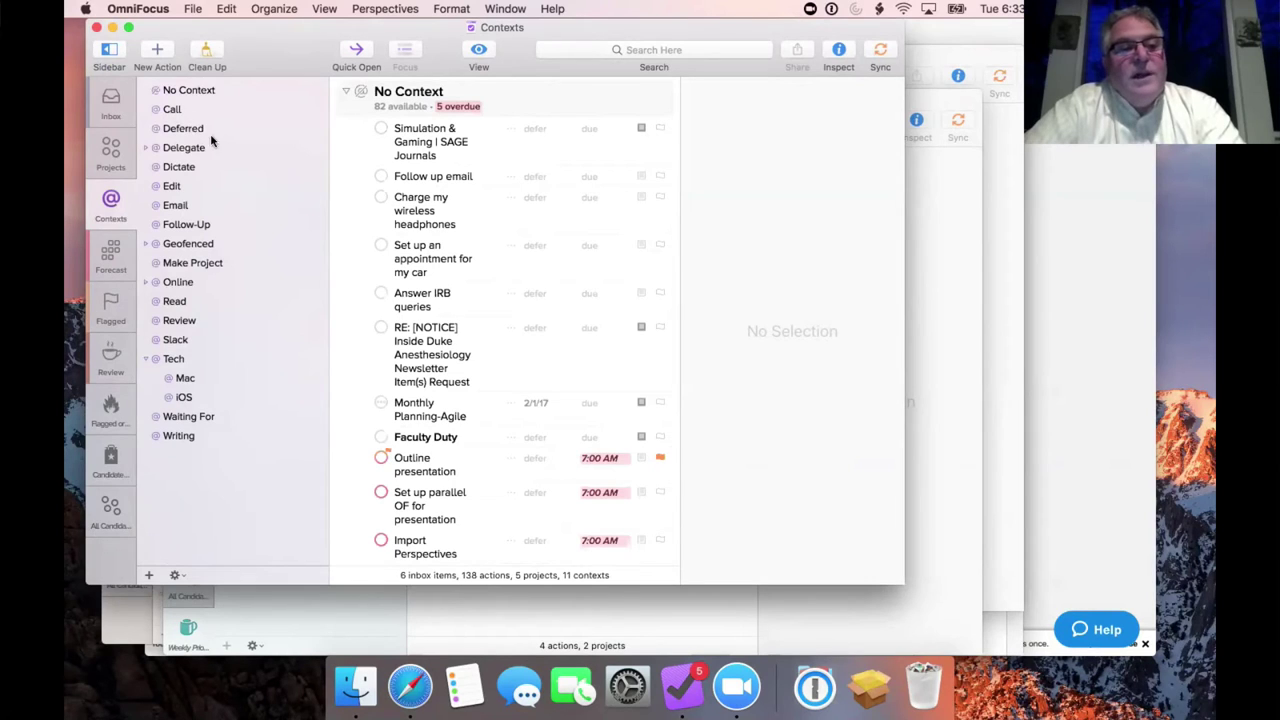
{"action": "left_click", "coordinate": [145, 148]}
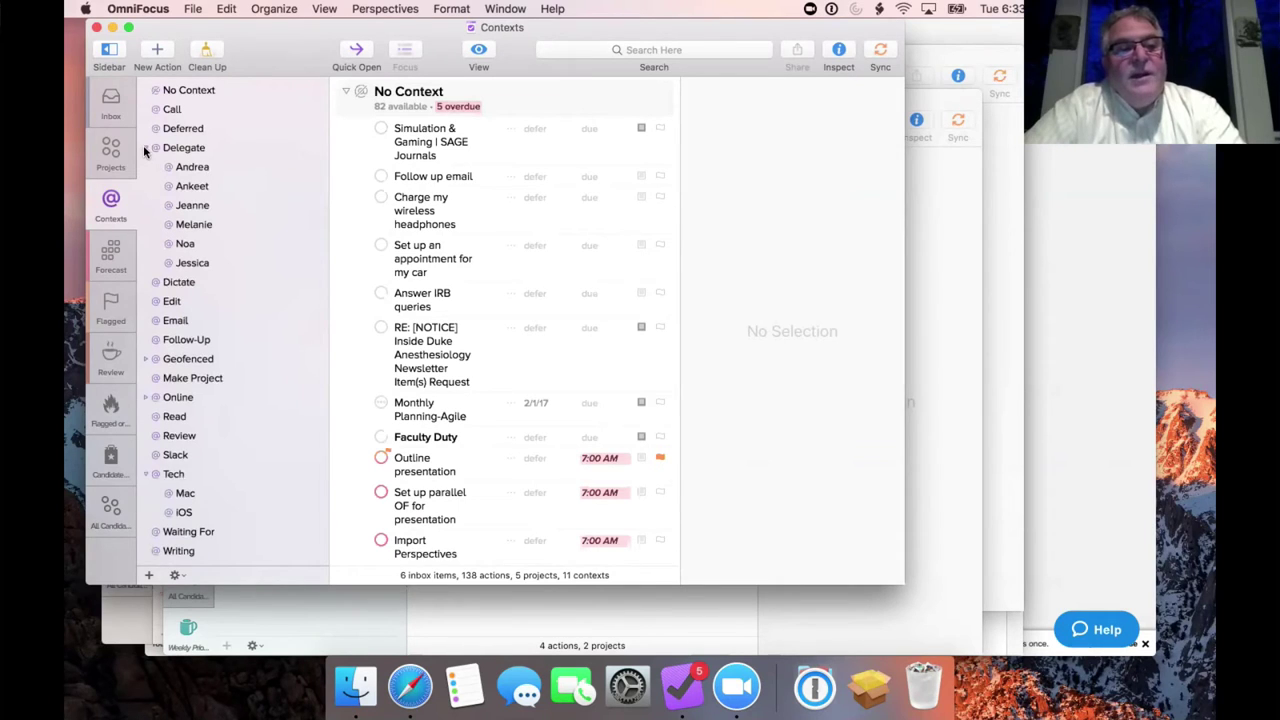
{"action": "left_click", "coordinate": [145, 149]}
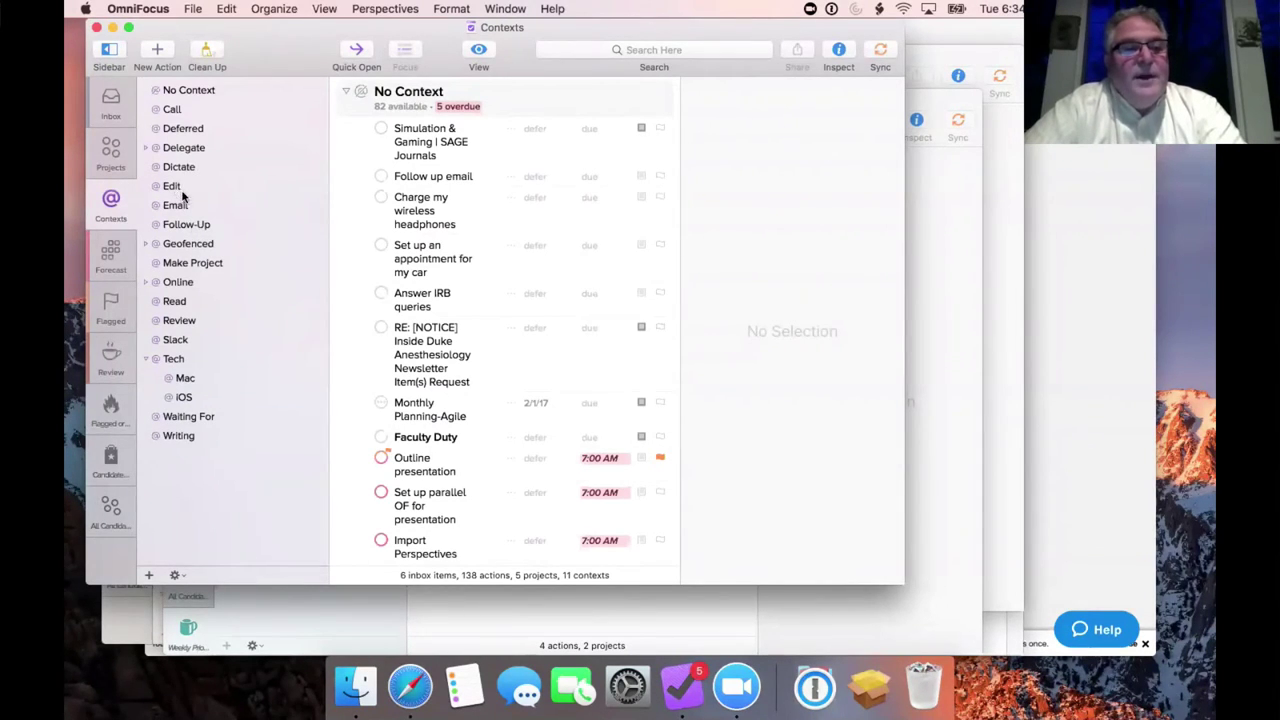
{"action": "left_click", "coordinate": [146, 245]}
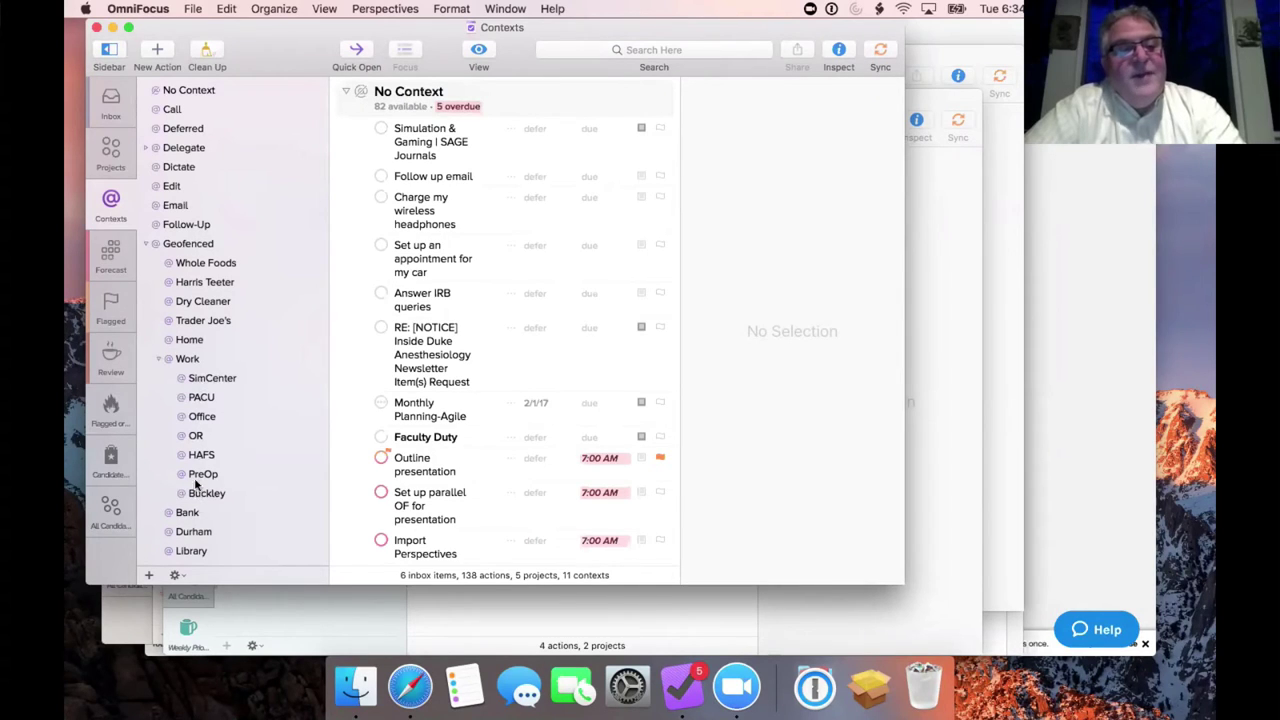
Hide and reshow Work's sub-contexts, then collapse the Geofenced context group
{"action": "left_click", "coordinate": [158, 362]}
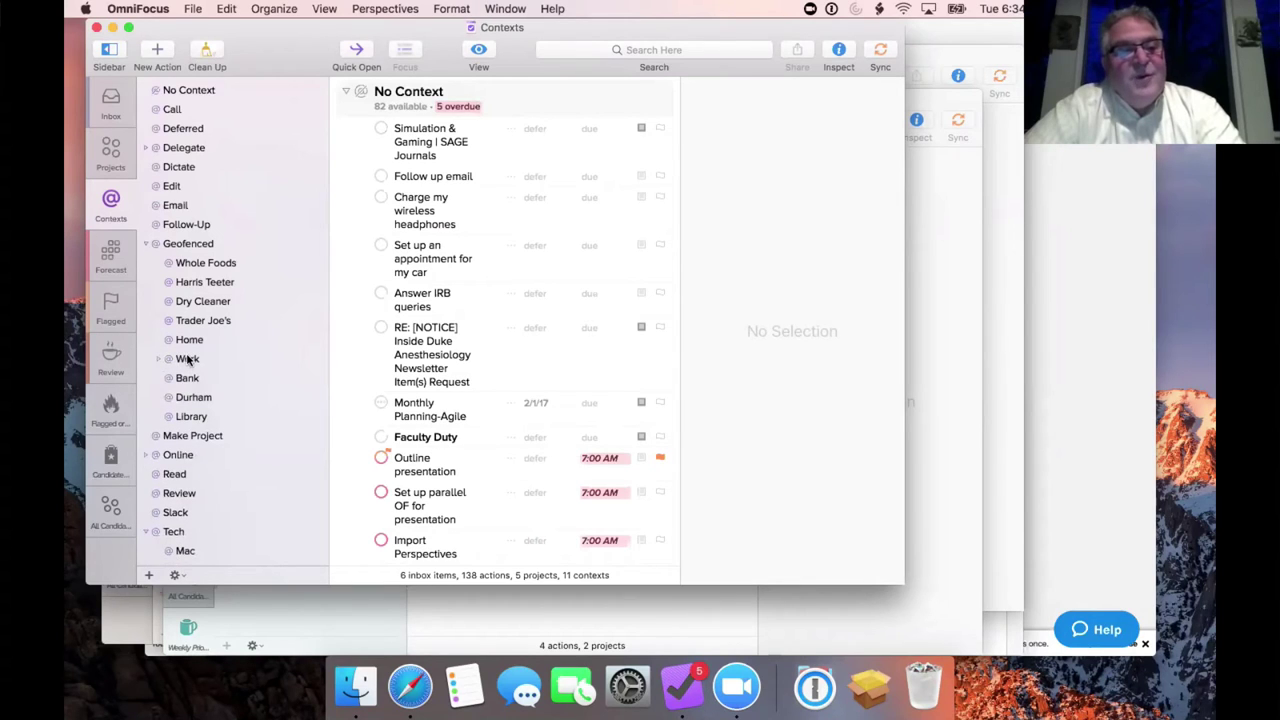
{"action": "left_click", "coordinate": [158, 360]}
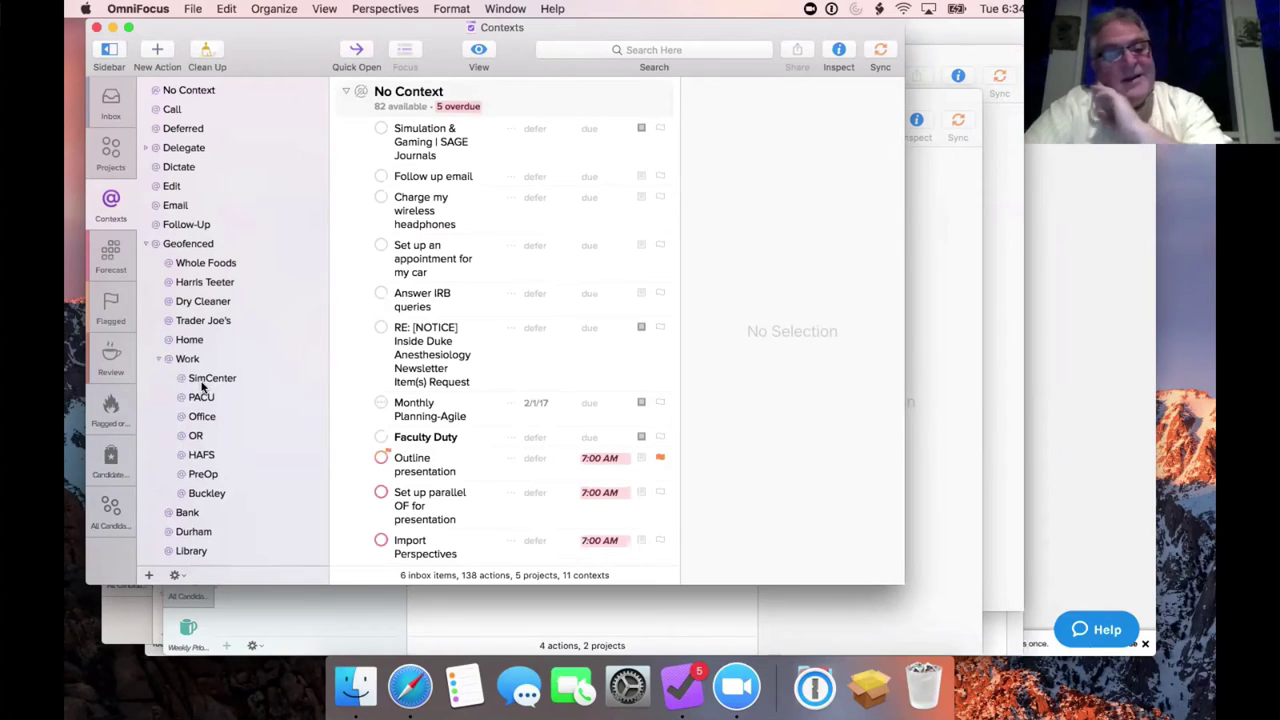
{"action": "scroll", "coordinate": [242, 414], "scroll_direction": "down", "scroll_amount": 1}
{"action": "scroll", "coordinate": [242, 407], "scroll_direction": "down", "scroll_amount": 1}
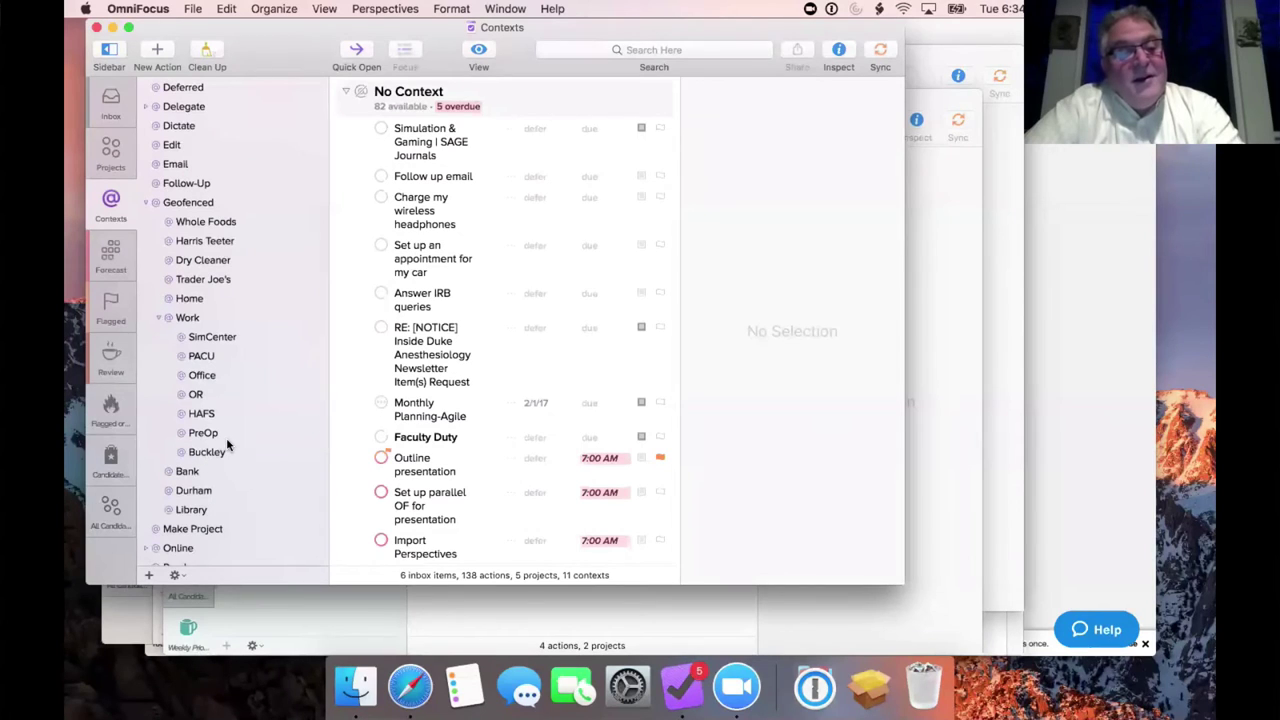
{"action": "scroll", "coordinate": [208, 452], "scroll_direction": "down", "scroll_amount": 2}
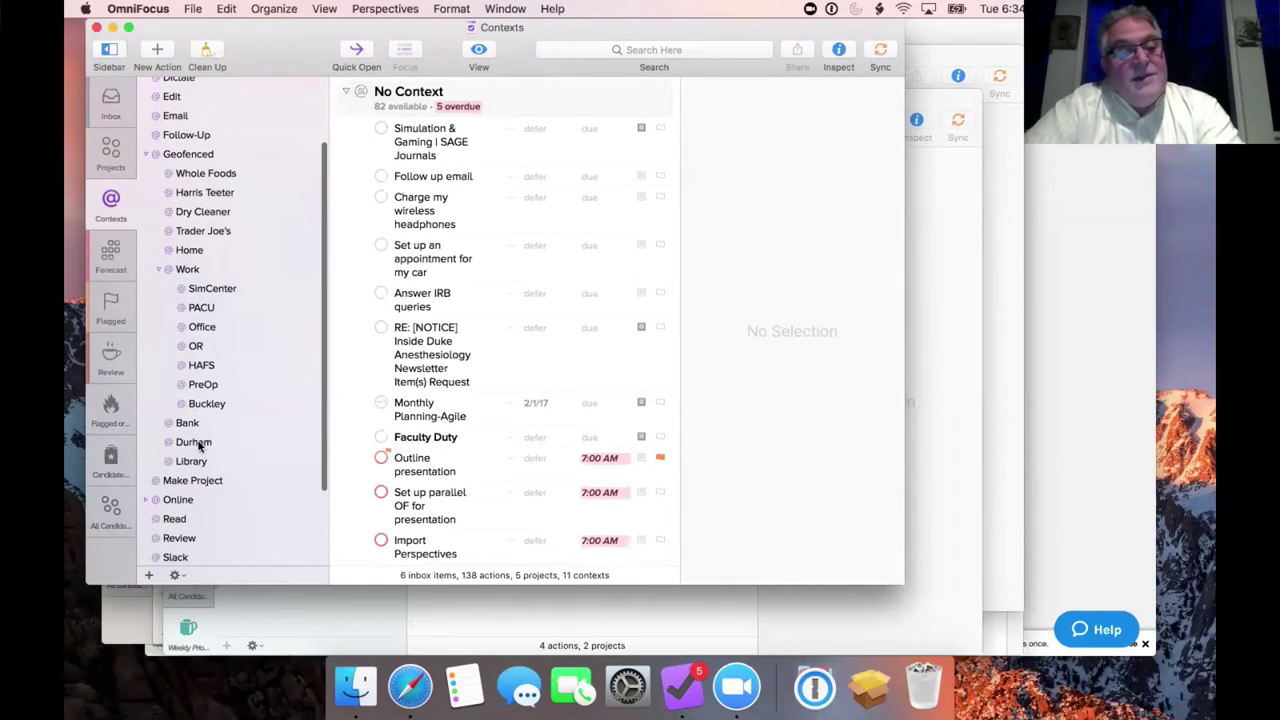
{"action": "left_click", "coordinate": [145, 154]}
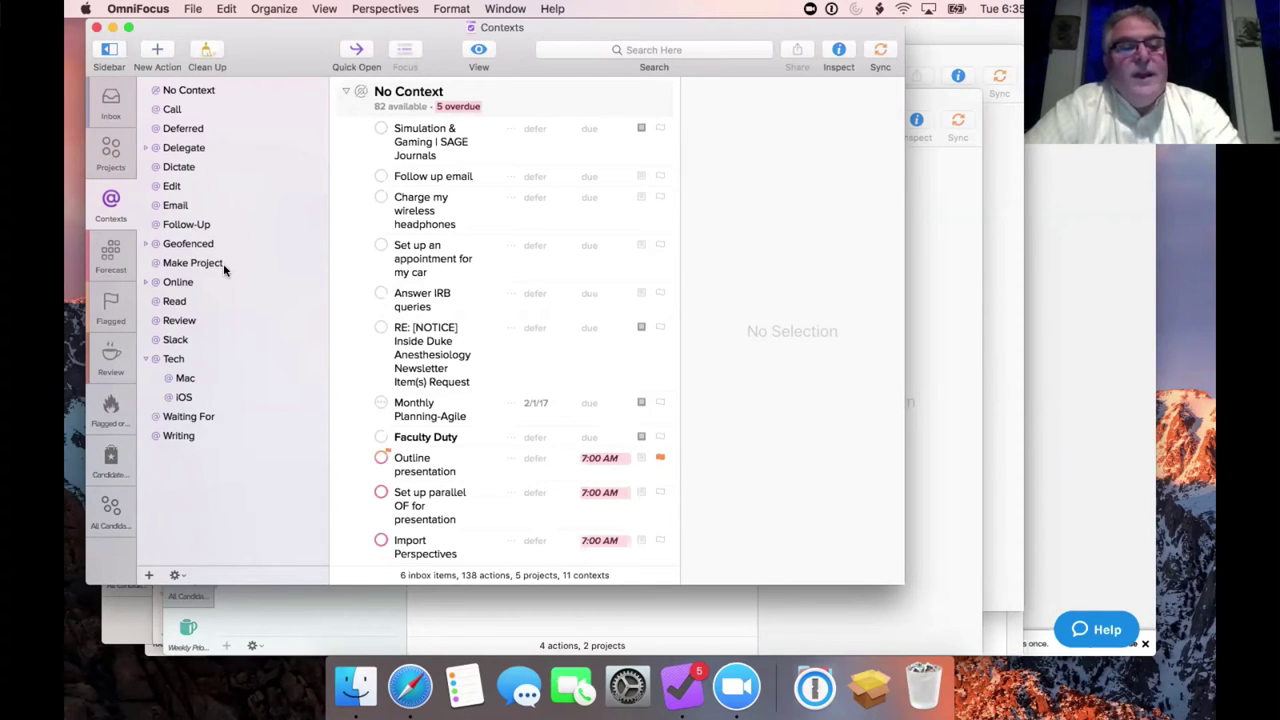
Expand Online to reveal Buy Online, Pay Online and Work Online, then view the Review context
{"action": "left_click", "coordinate": [145, 282]}
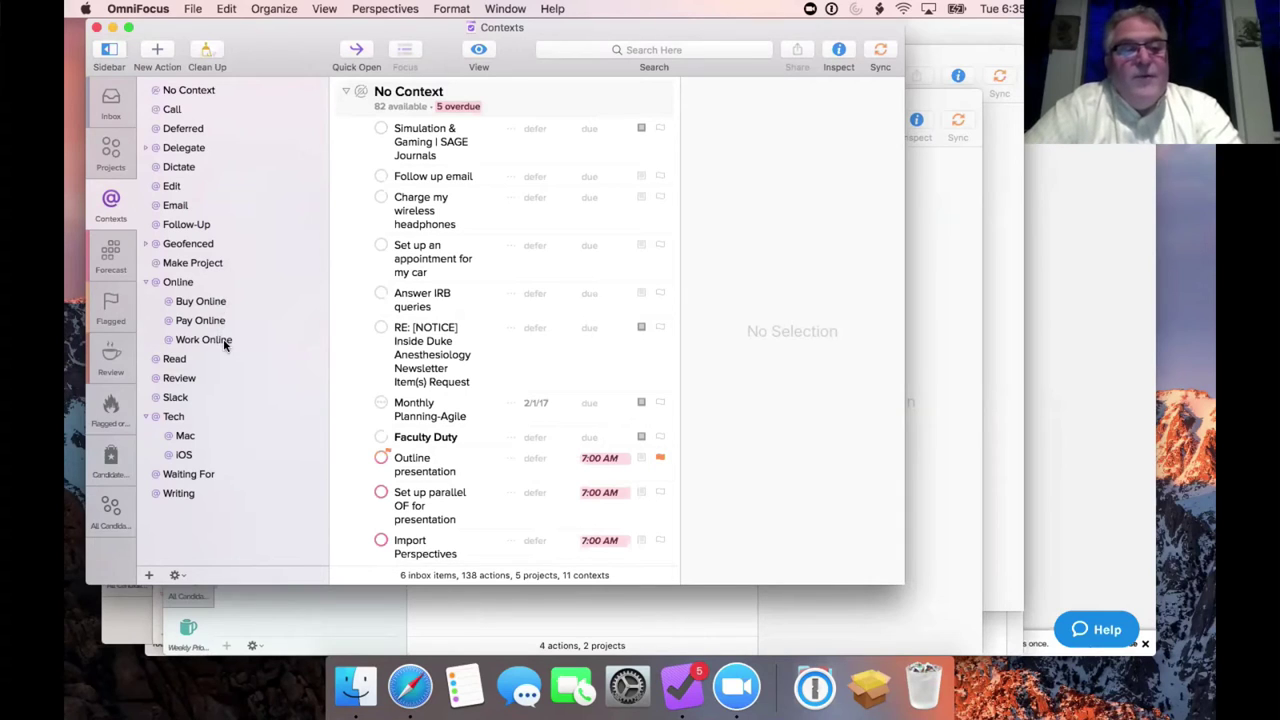
{"action": "scroll", "coordinate": [205, 362], "scroll_direction": "down", "scroll_amount": 1}
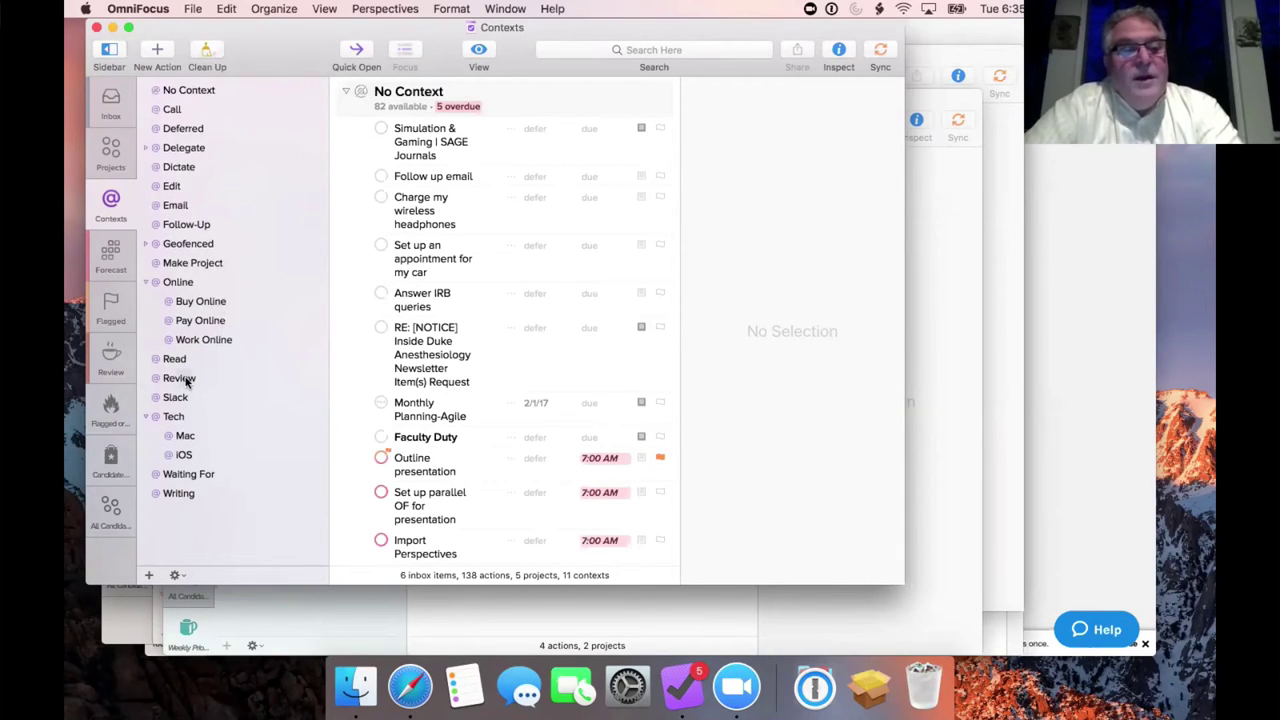
{"action": "left_click", "coordinate": [186, 380]}
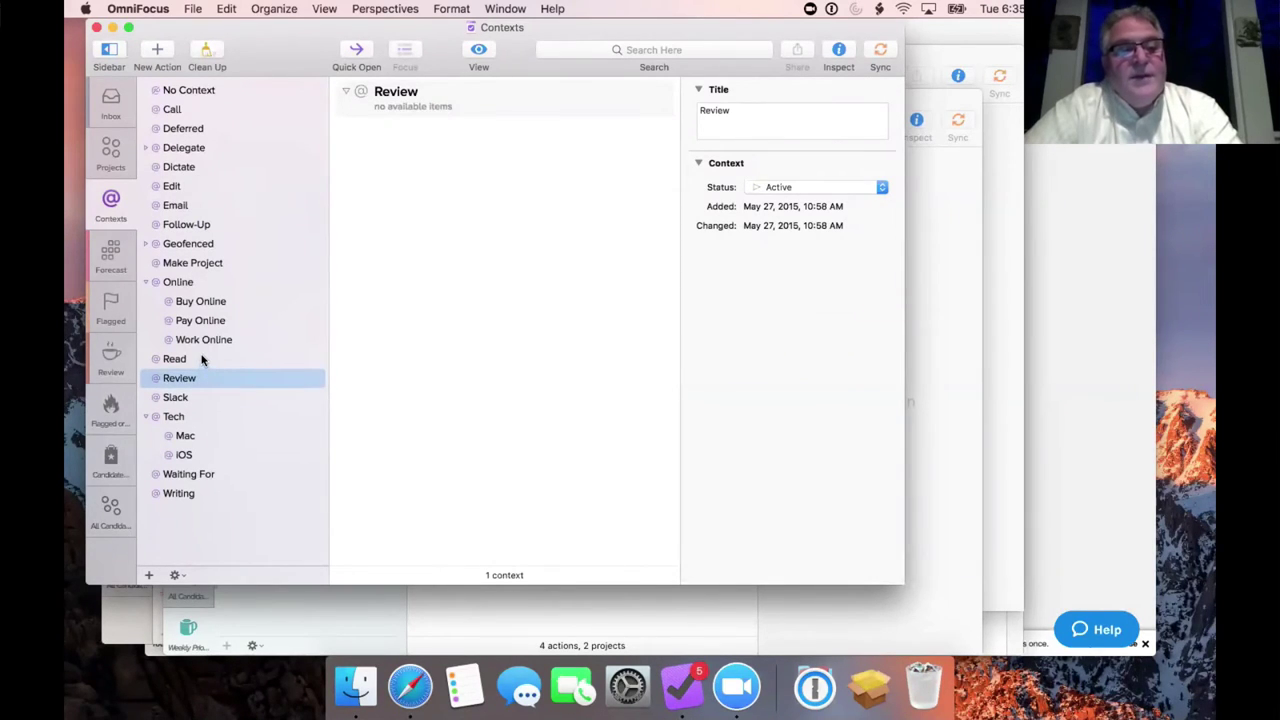
View the Read, Slack and Writing contexts in turn
{"action": "left_click", "coordinate": [201, 360]}
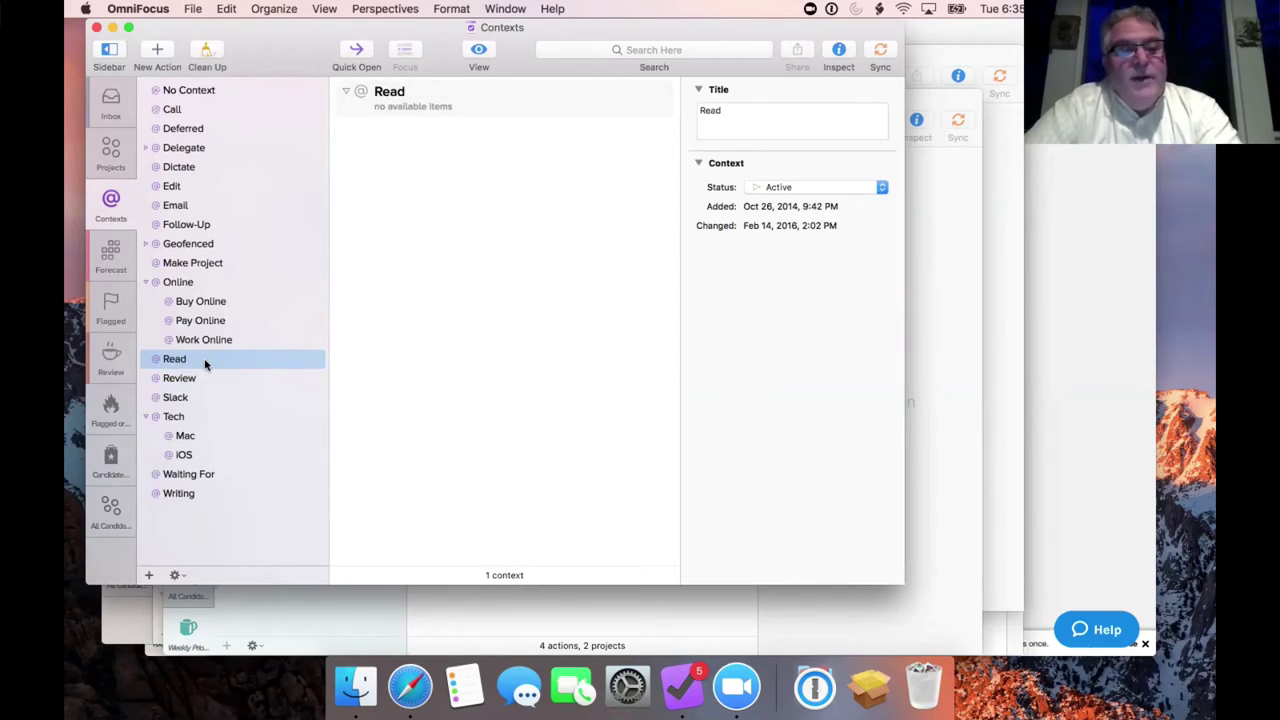
{"action": "left_click", "coordinate": [189, 398]}
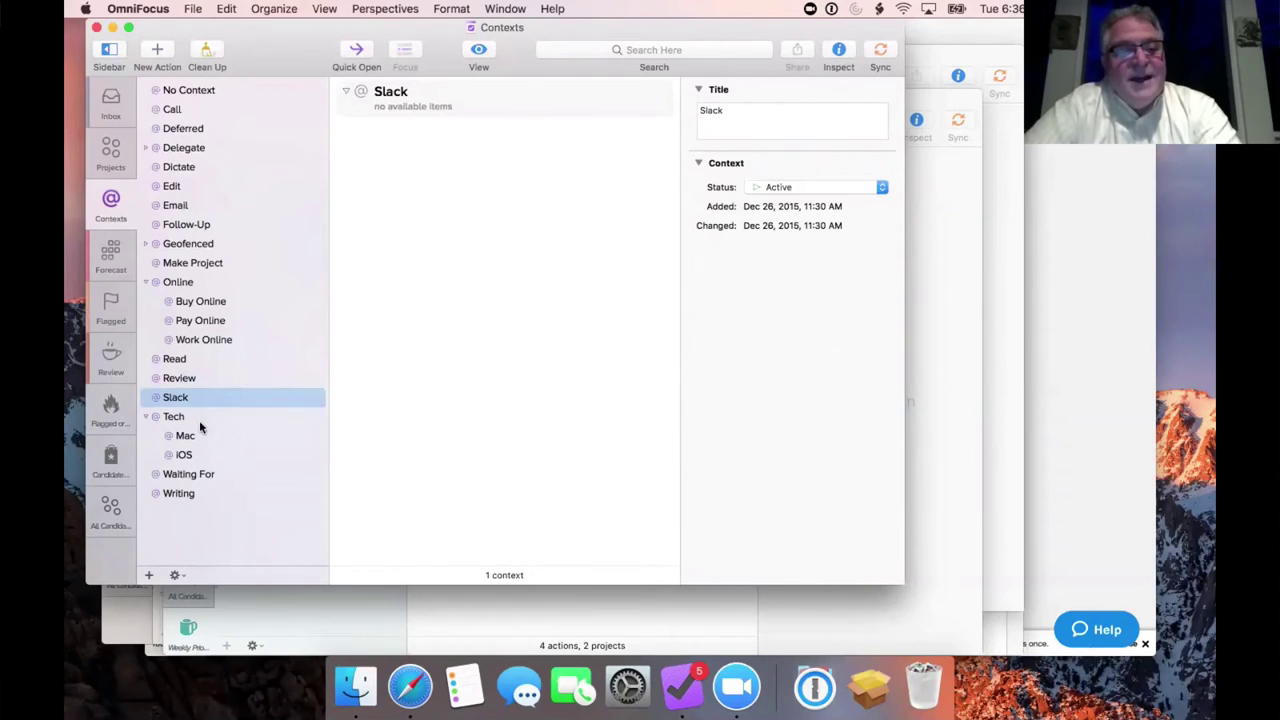
{"action": "left_click", "coordinate": [181, 496]}
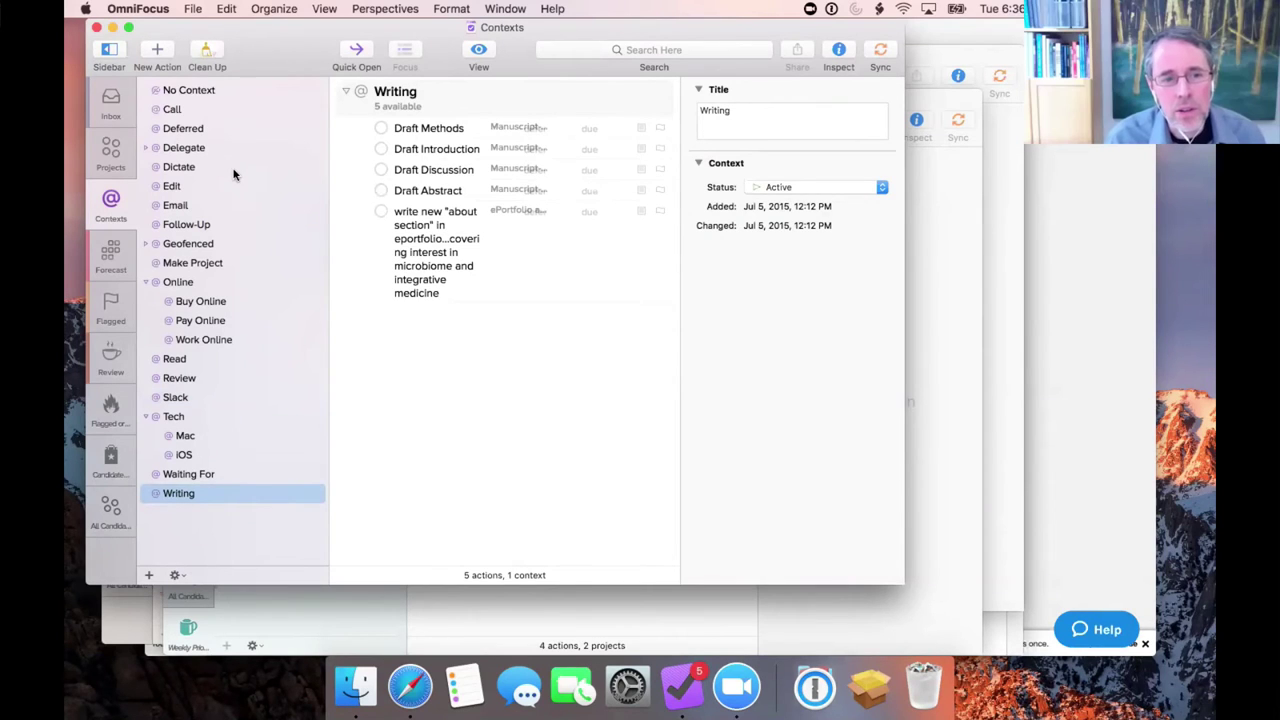
Collapse the Tech and Online context groups so only top-level contexts remain
{"action": "left_click", "coordinate": [146, 418]}
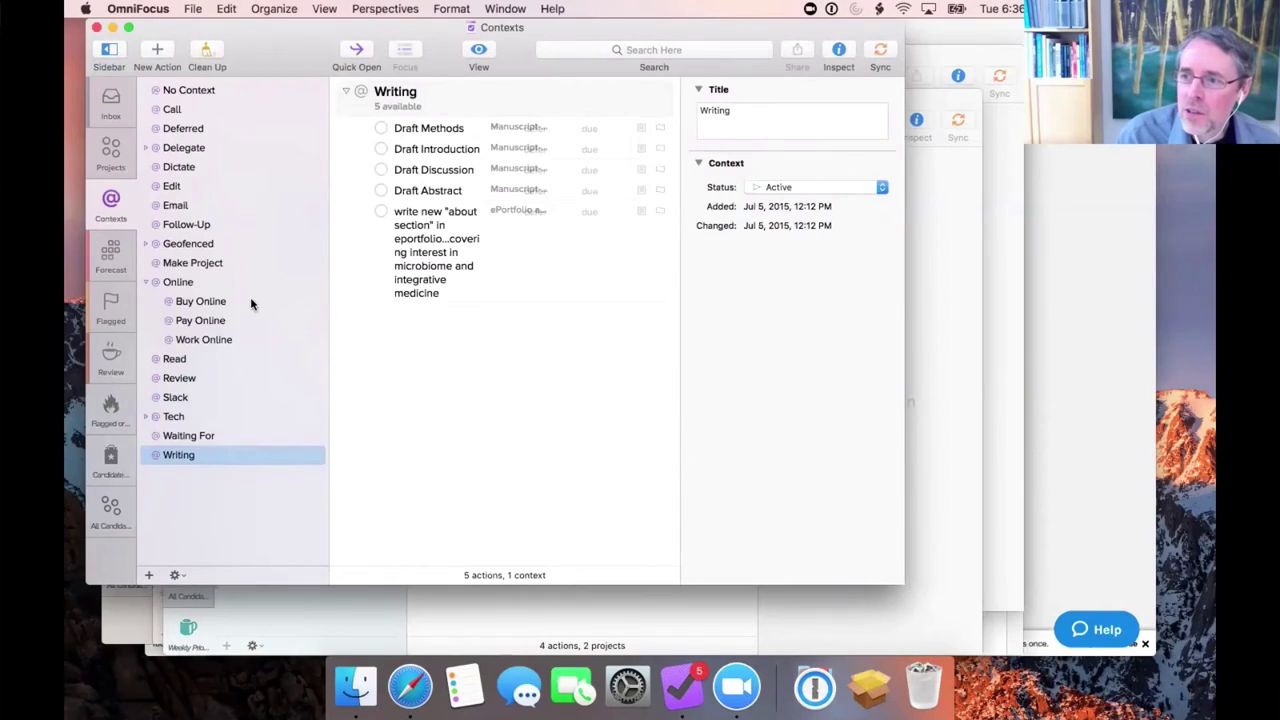
{"action": "left_click", "coordinate": [145, 282]}
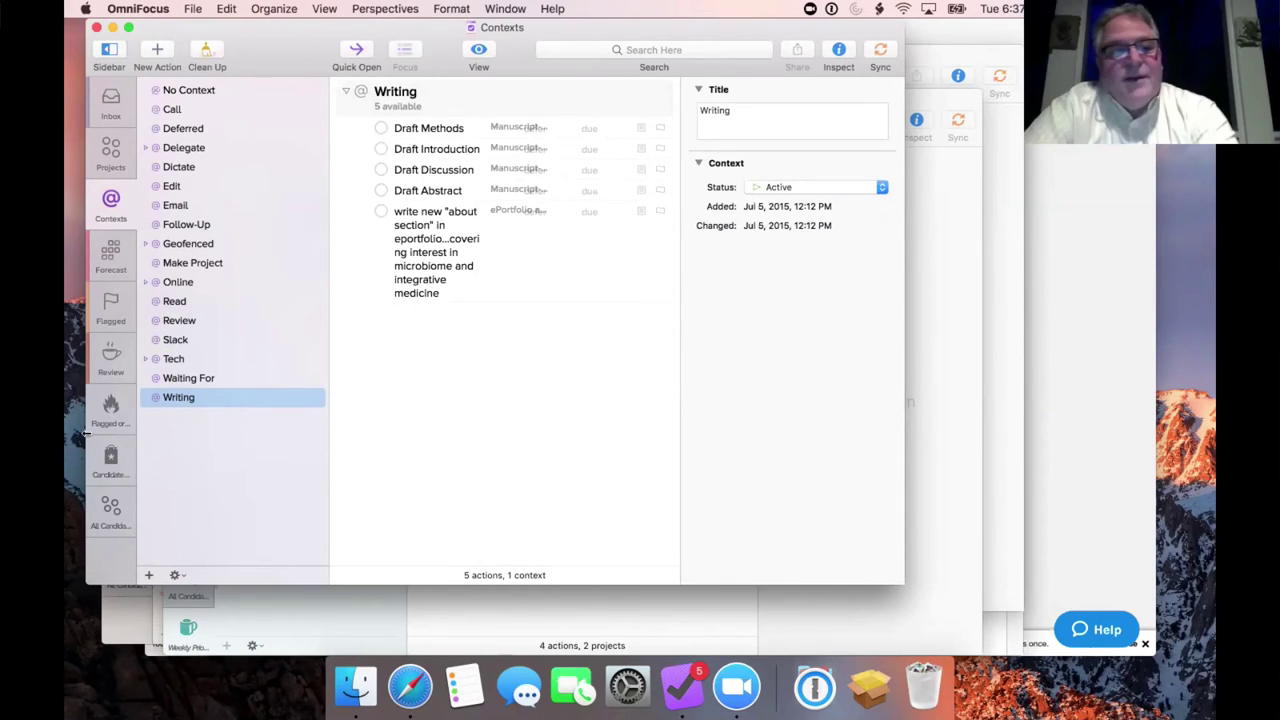
Switch to the Inbox with Cmd-1 and shift the window down and right
{"action": "key", "text": "super+1"}
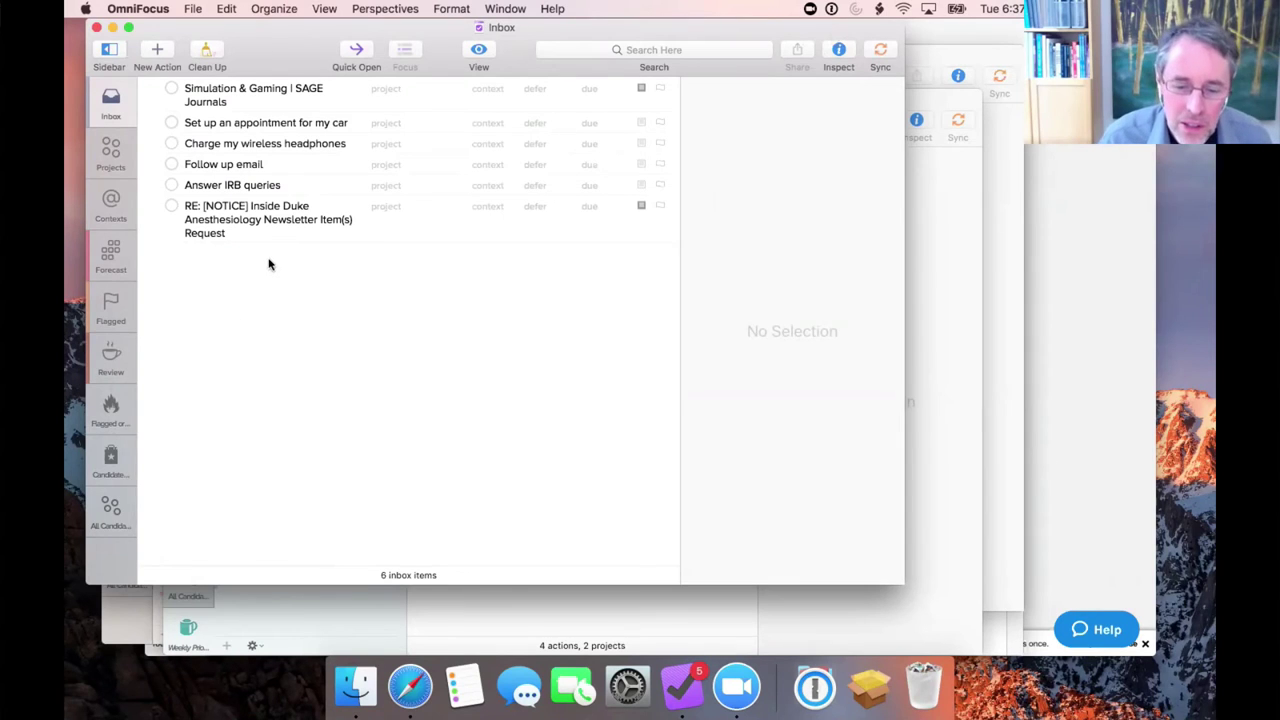
{"action": "left_click_drag", "start_coordinate": [300, 45], "coordinate": [317, 91]}
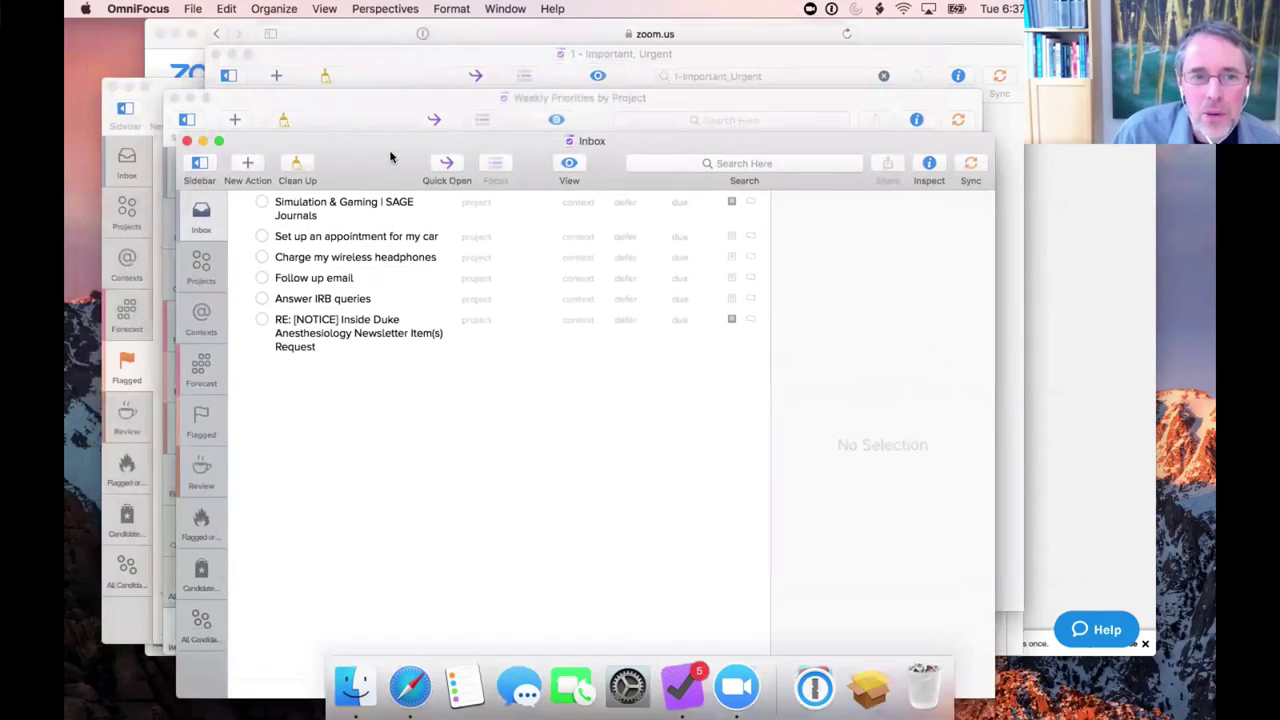
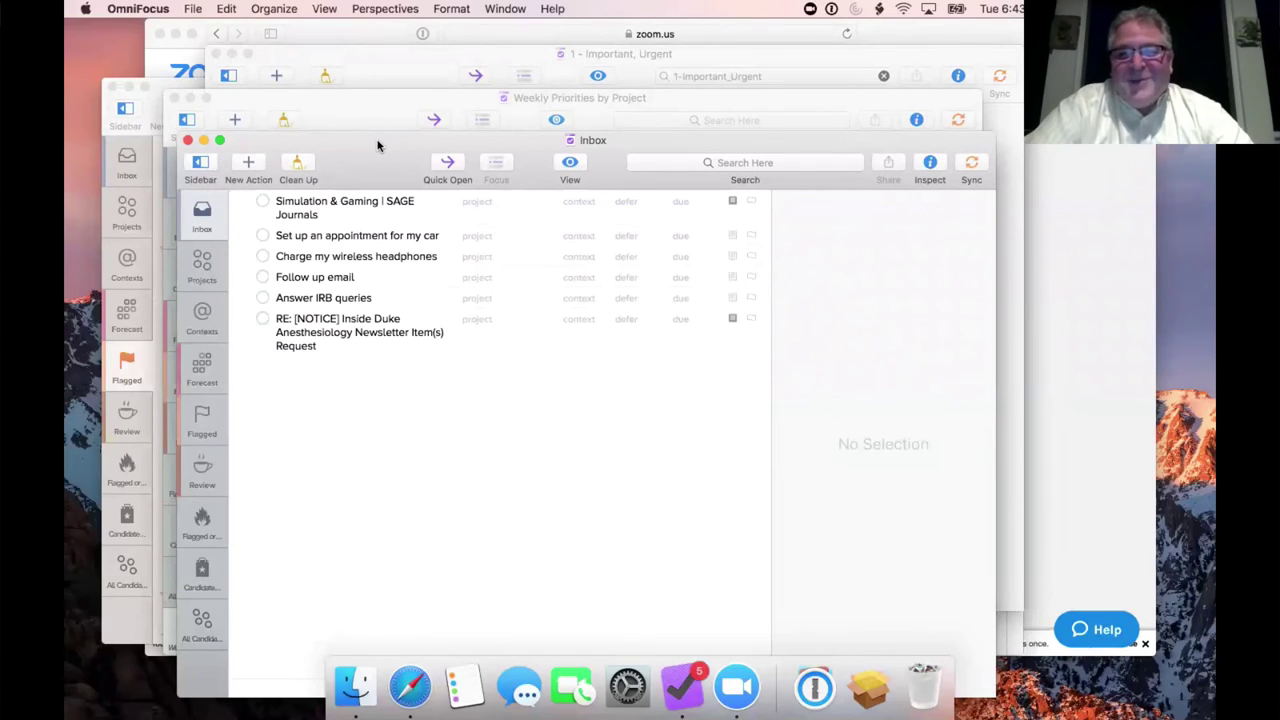
Show the full list of saved perspectives from the Perspectives menu
{"action": "left_click", "coordinate": [384, 8]}
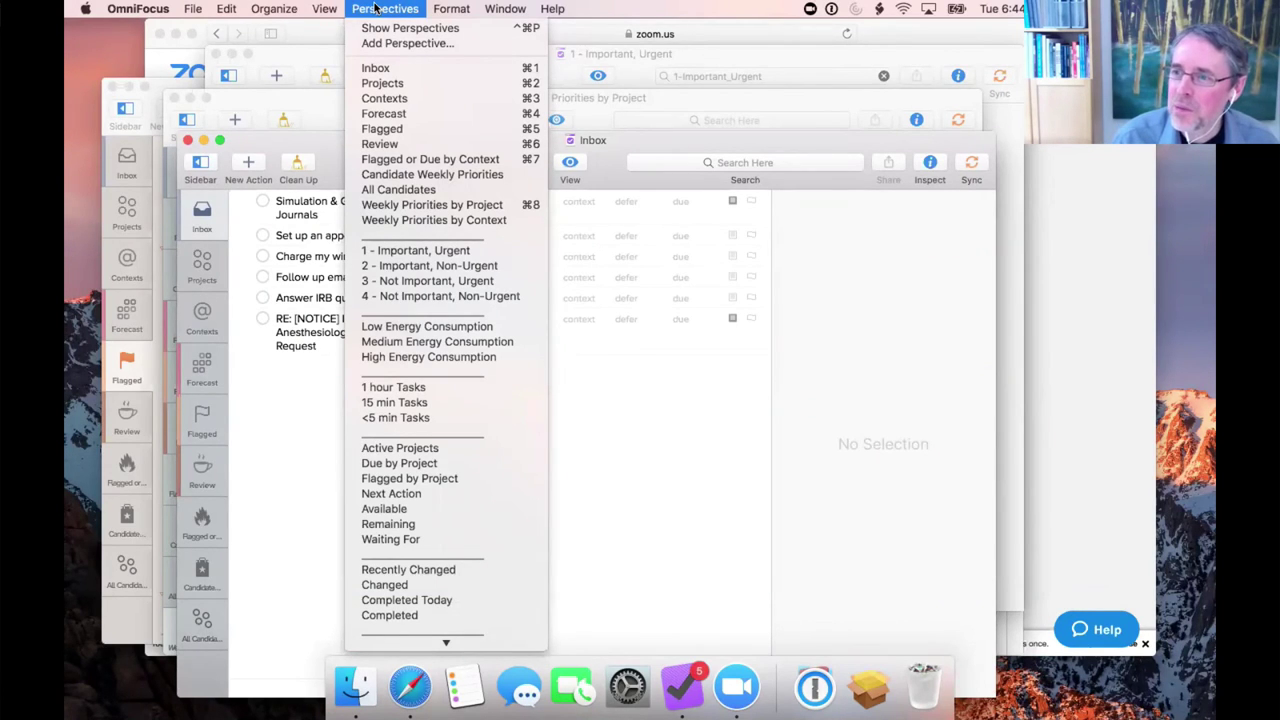
Close the Perspectives menu without choosing a perspective
{"action": "left_click", "coordinate": [375, 8]}
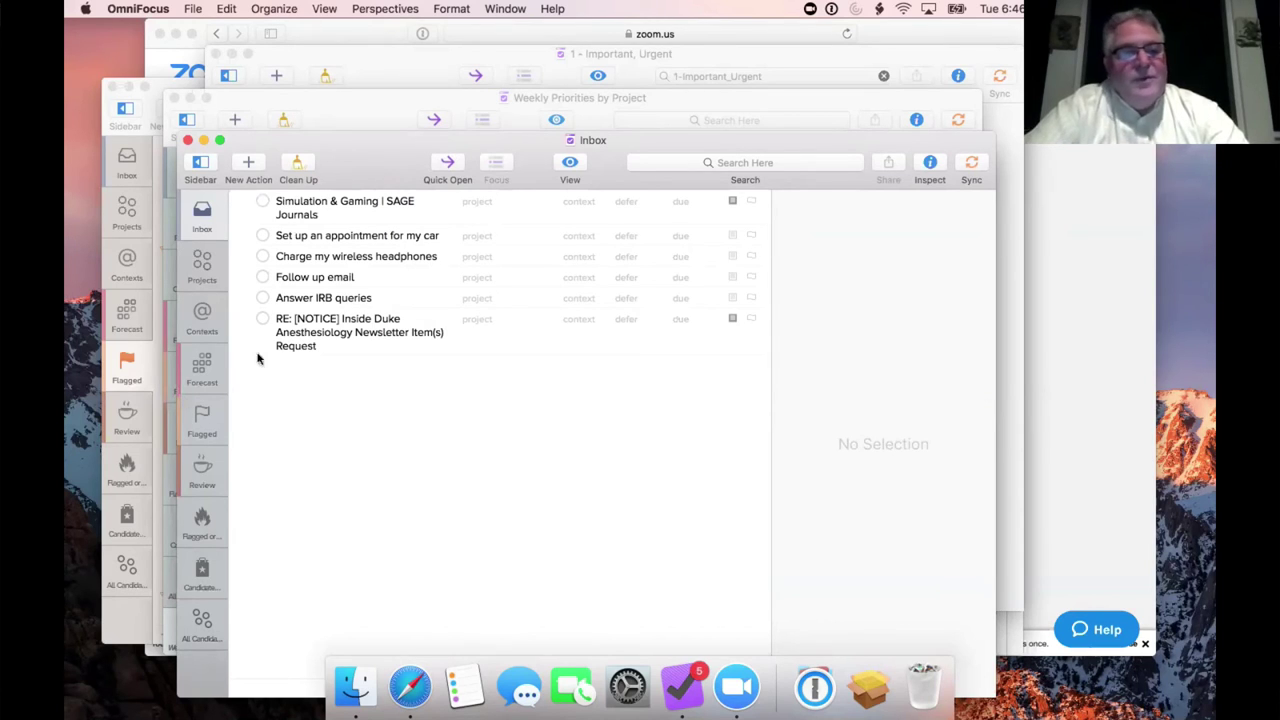
Nudge the window right, switch to Projects, and open Manuscript 1 under Meta > SomeDay/Maybe
{"action": "left_click_drag", "start_coordinate": [376, 158], "coordinate": [412, 152]}
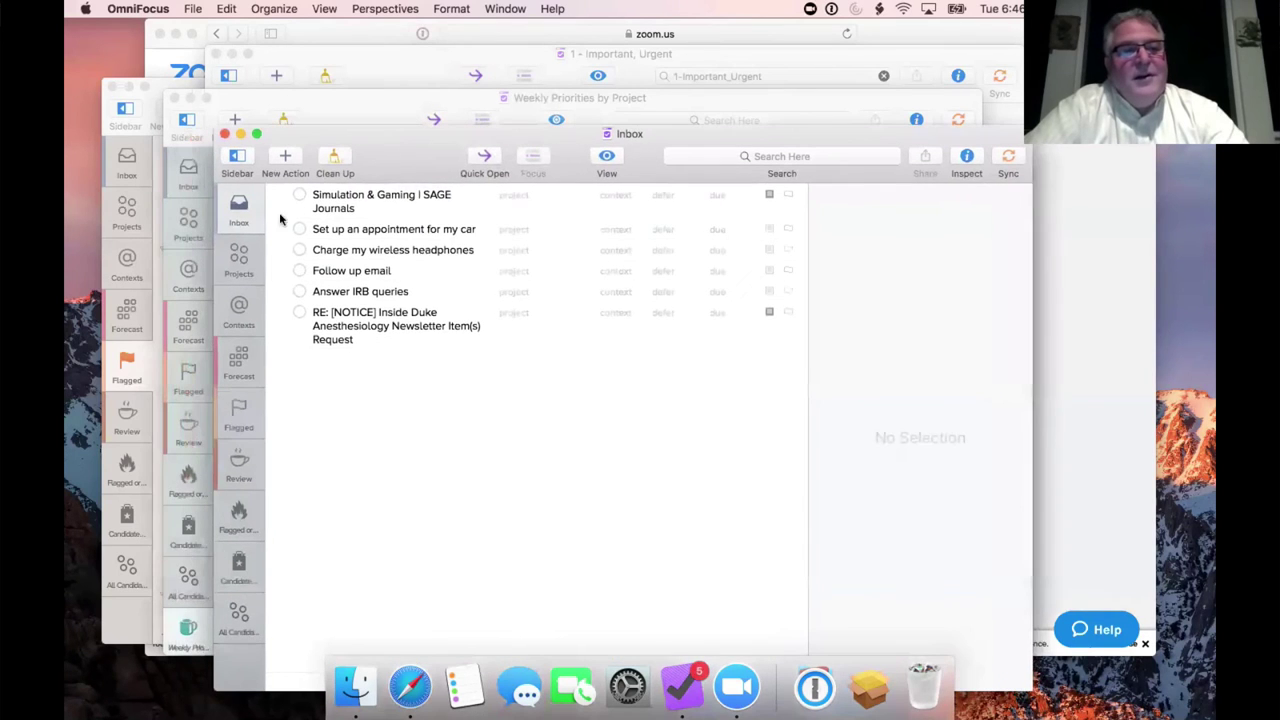
{"action": "left_click", "coordinate": [239, 258]}
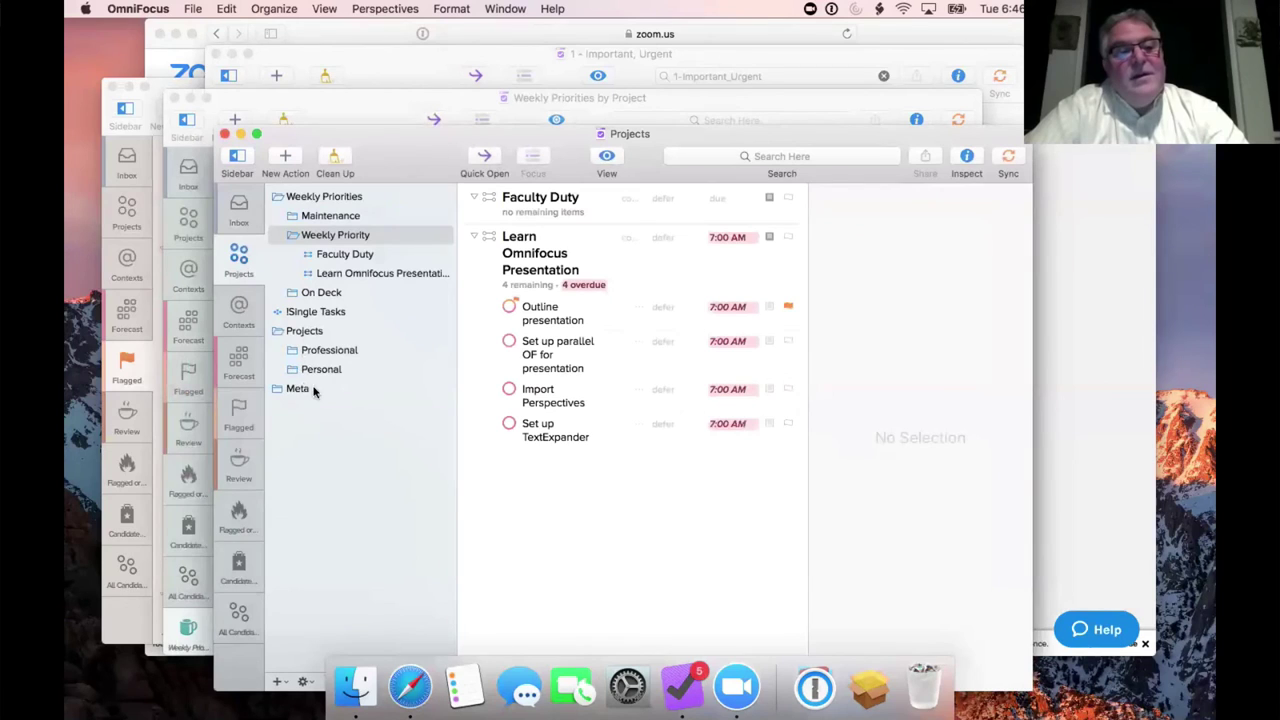
{"action": "left_click", "coordinate": [276, 389]}
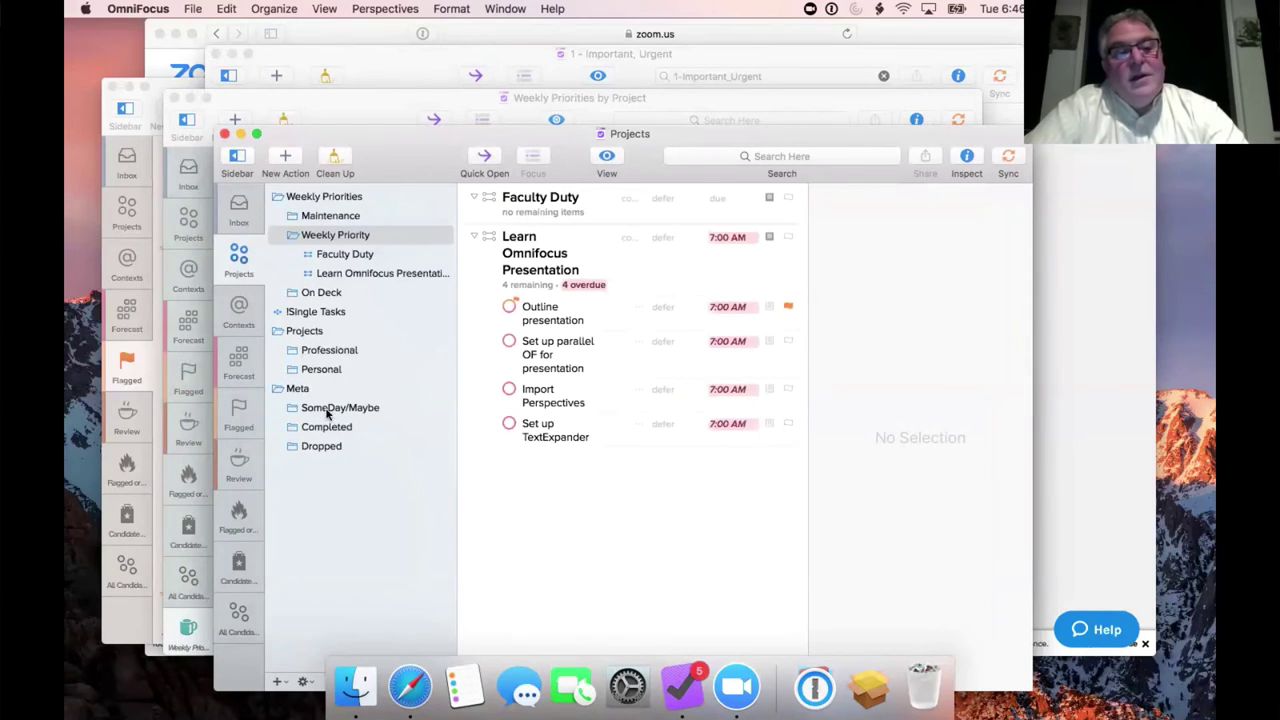
{"action": "left_click", "coordinate": [290, 409]}
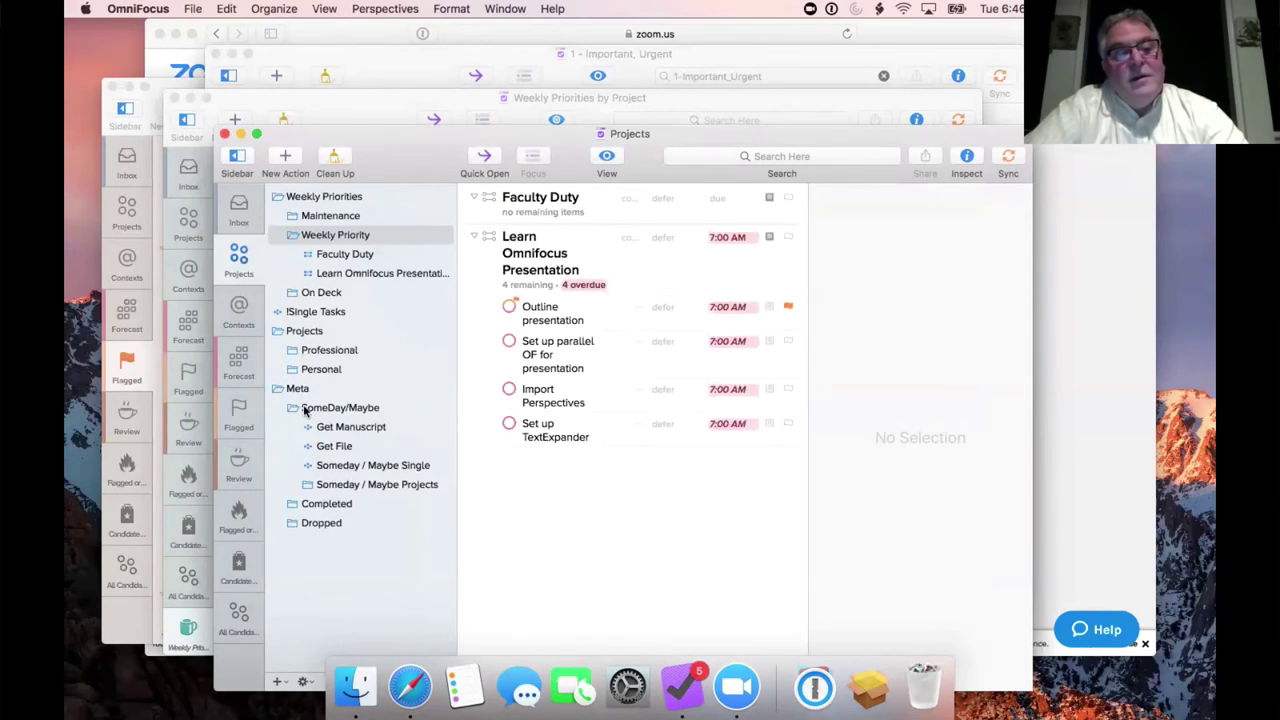
{"action": "left_click", "coordinate": [306, 487]}
{"action": "left_click", "coordinate": [326, 505]}
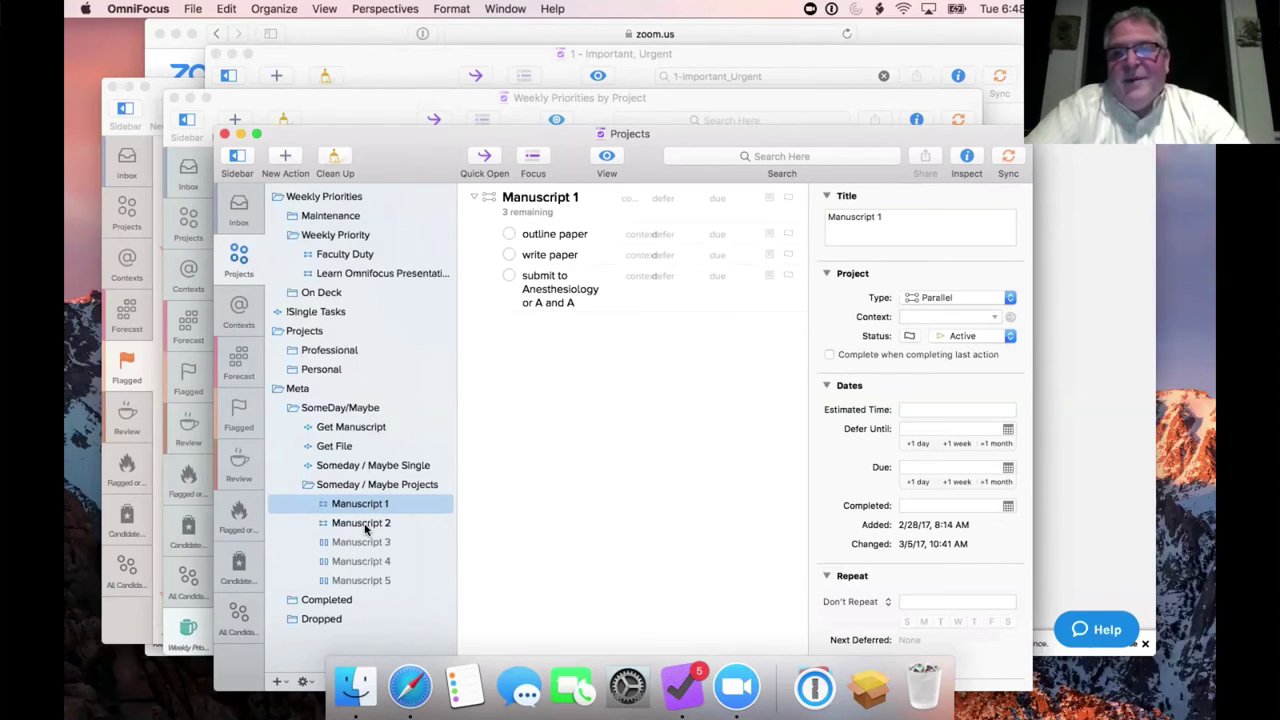
Select the !Single Tasks project to show its Single Actions type and 2-week repeat
{"action": "left_click", "coordinate": [340, 311]}
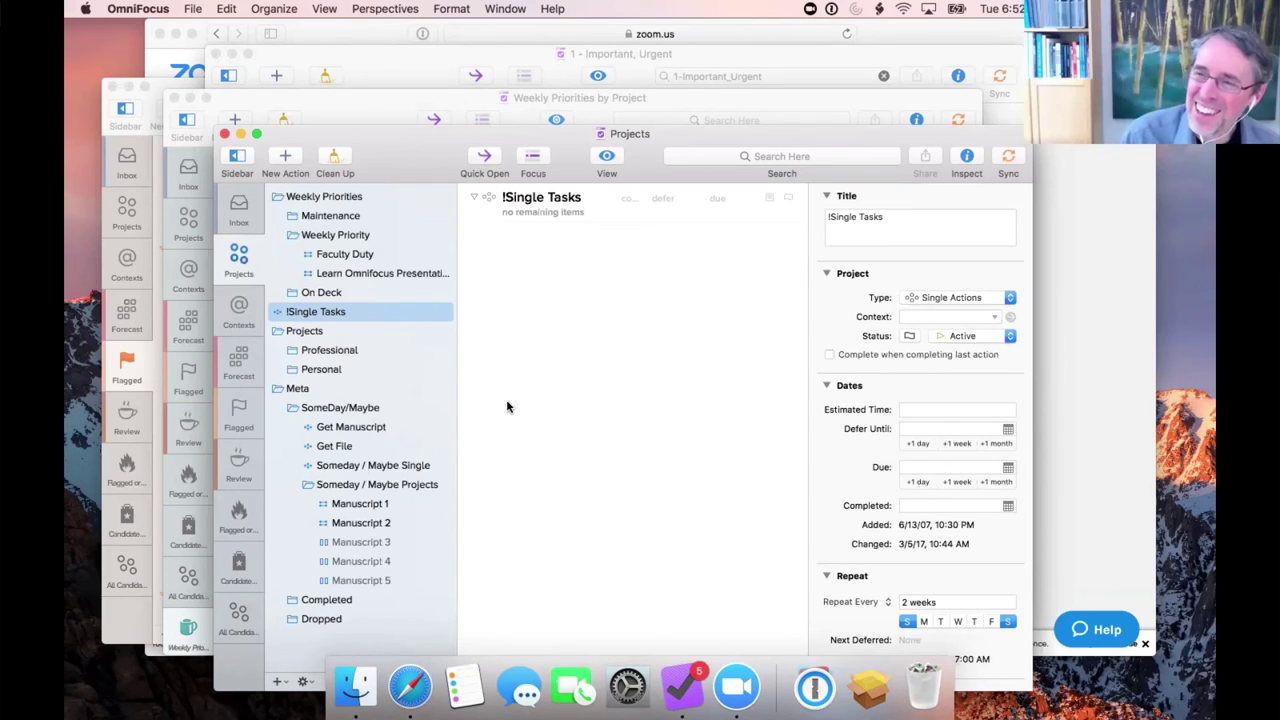
Move the Projects window up-left and scroll the inspector to the 1-week Review settings
{"action": "left_click", "coordinate": [507, 406]}
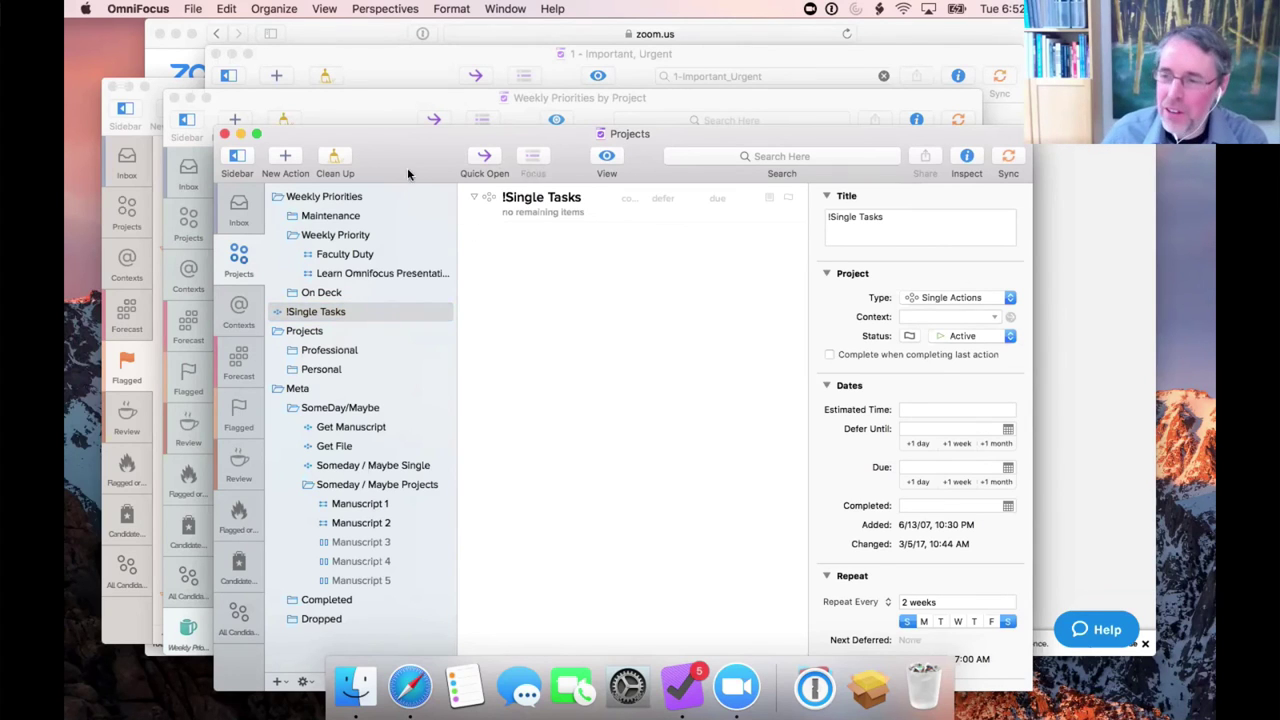
{"action": "left_click_drag", "start_coordinate": [418, 165], "coordinate": [388, 129]}
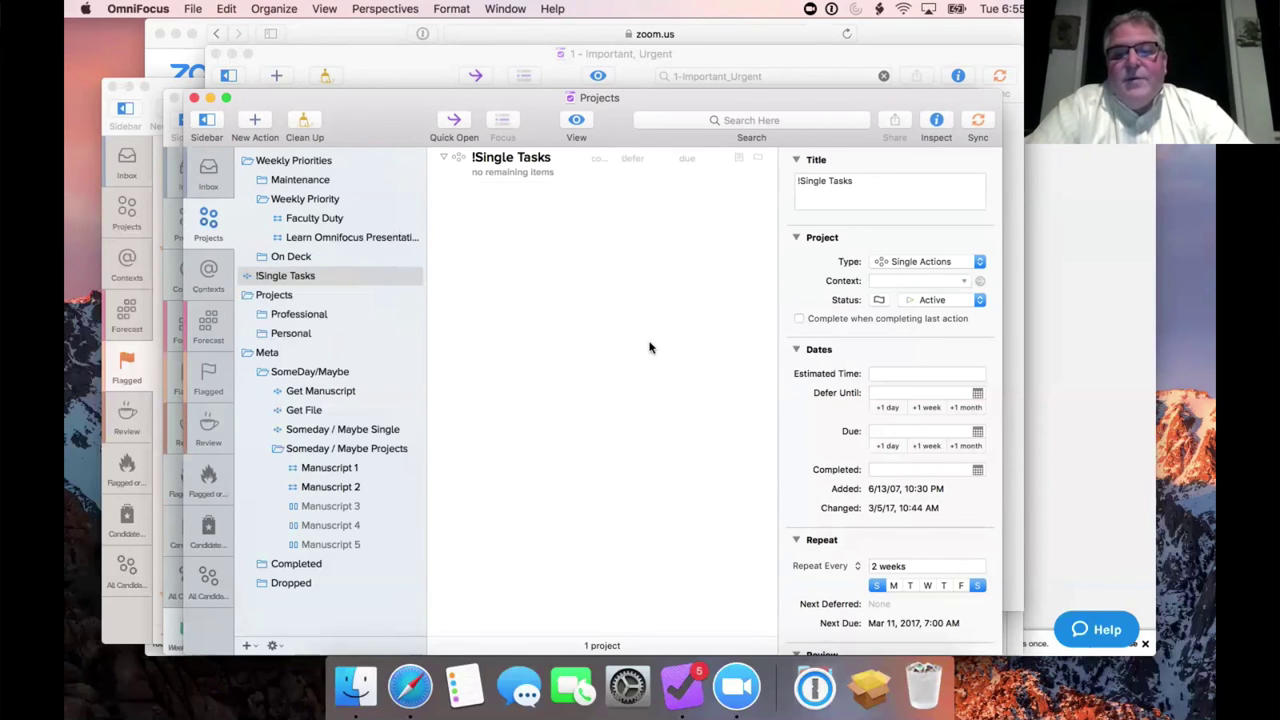
{"action": "scroll", "coordinate": [925, 430], "scroll_direction": "down", "scroll_amount": 5}
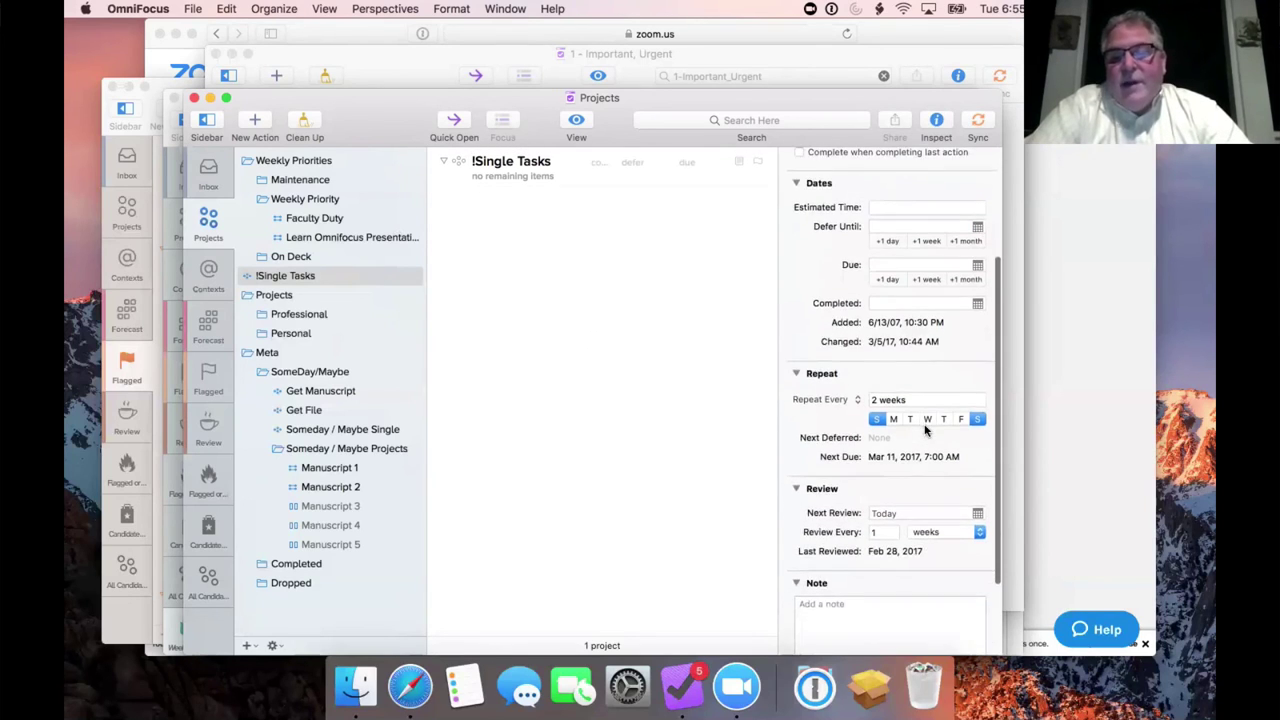